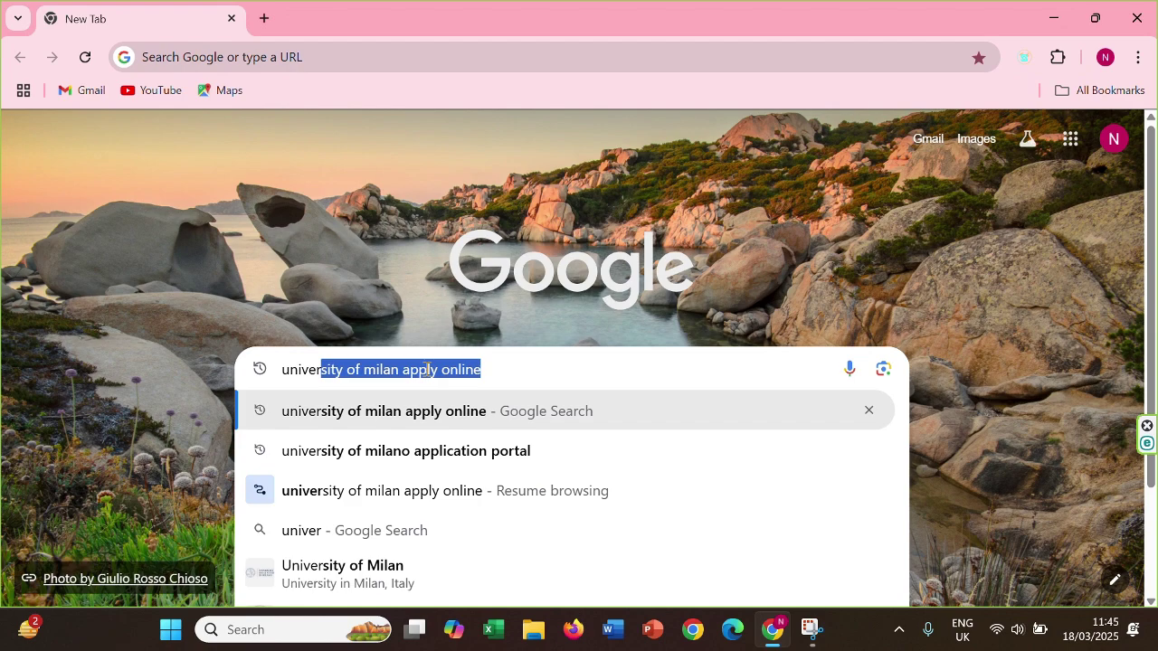
# Correct the typo and search Google for 'university of milan apply online'
pyautogui.write('i')
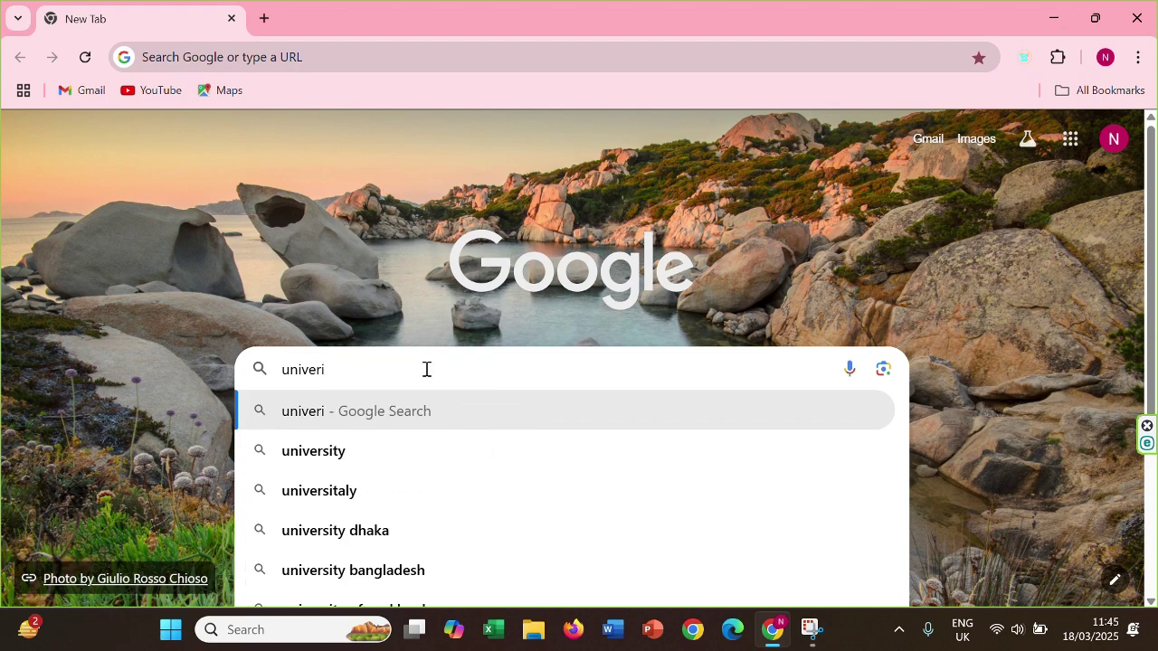
pyautogui.press('BackSpace')
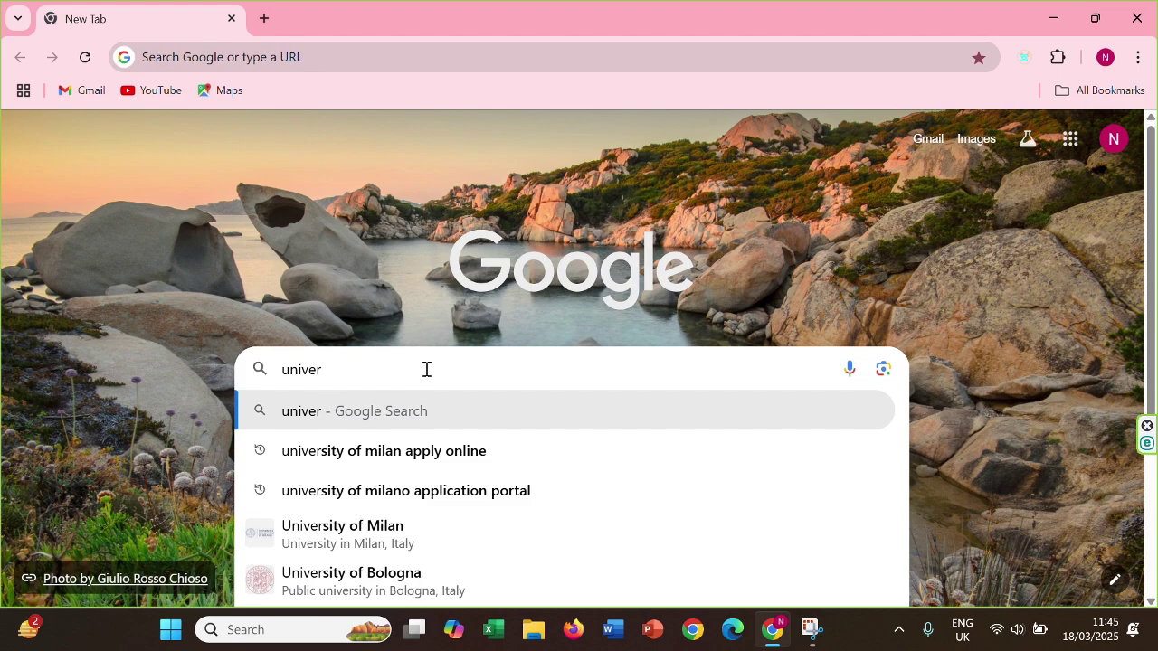
pyautogui.click(466, 459)
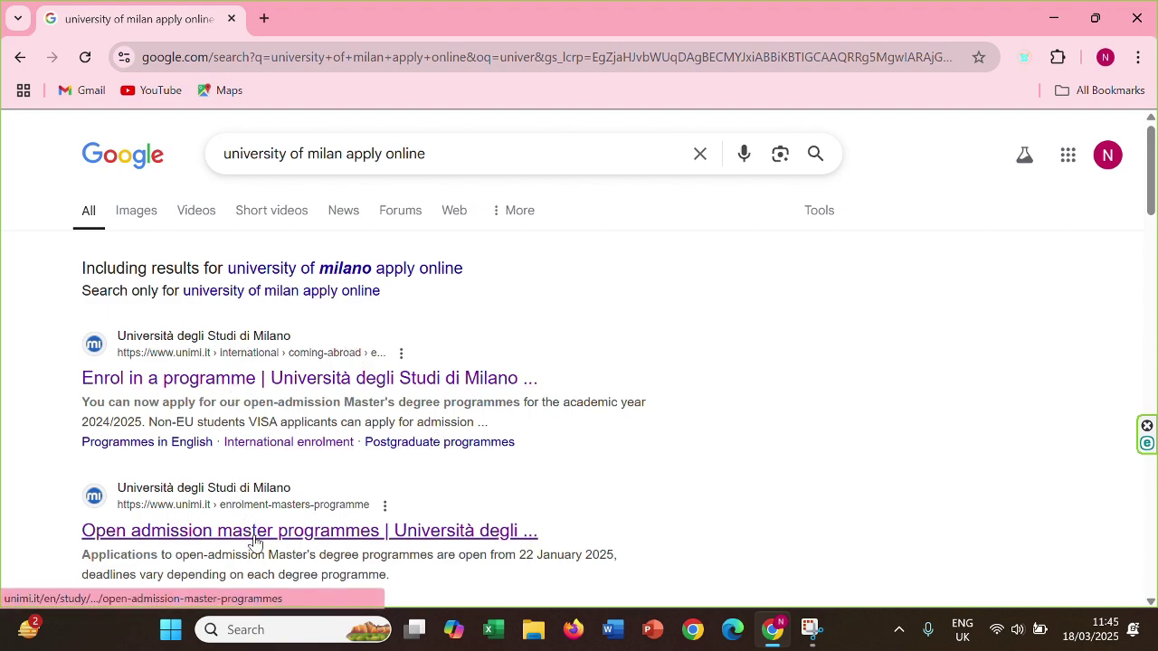
# Open the open-admission master programmes result and follow 'Register on the portal', which returns a 404
pyautogui.click(256, 532)
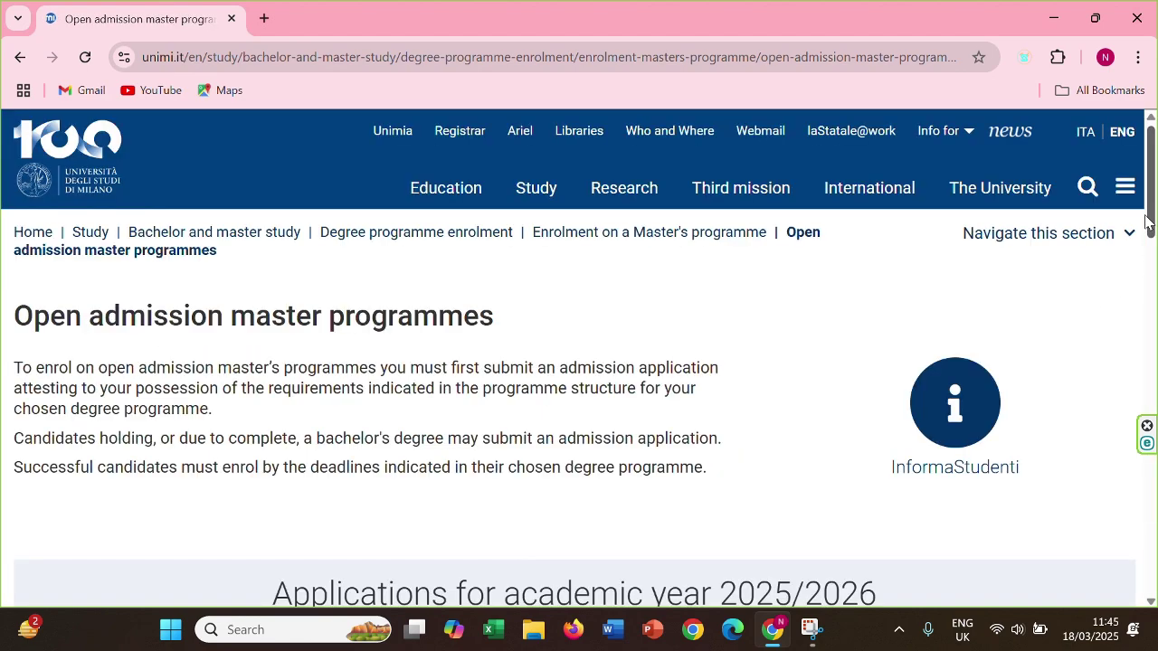
pyautogui.moveTo(1152, 214); pyautogui.dragTo(1151, 402)
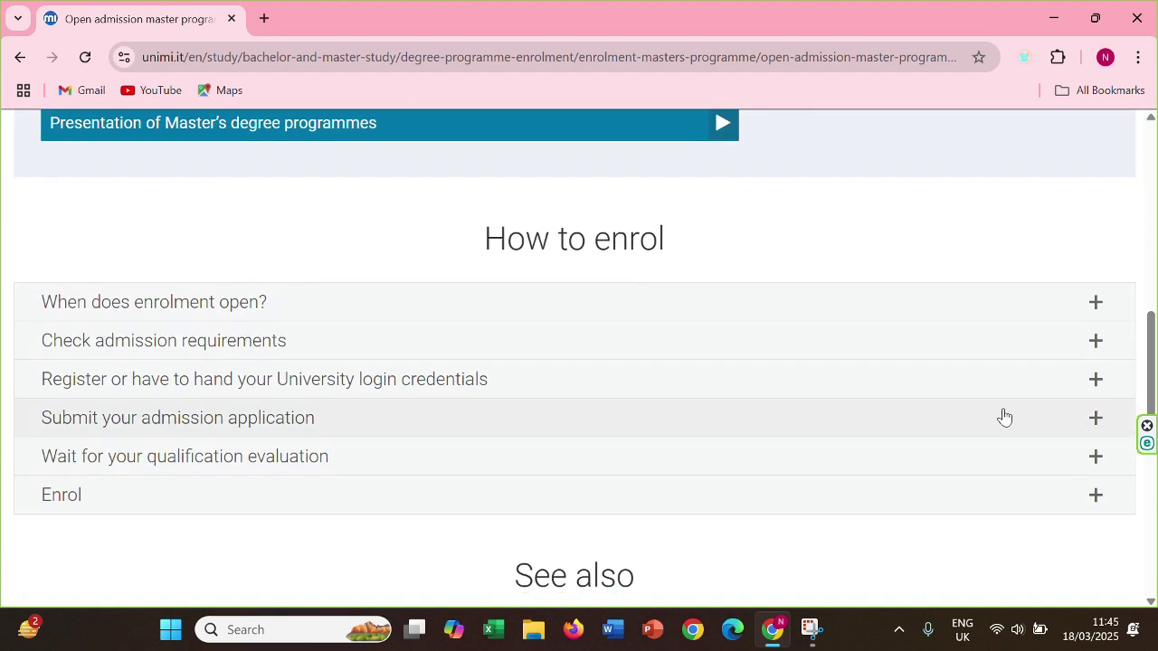
pyautogui.click(393, 390)
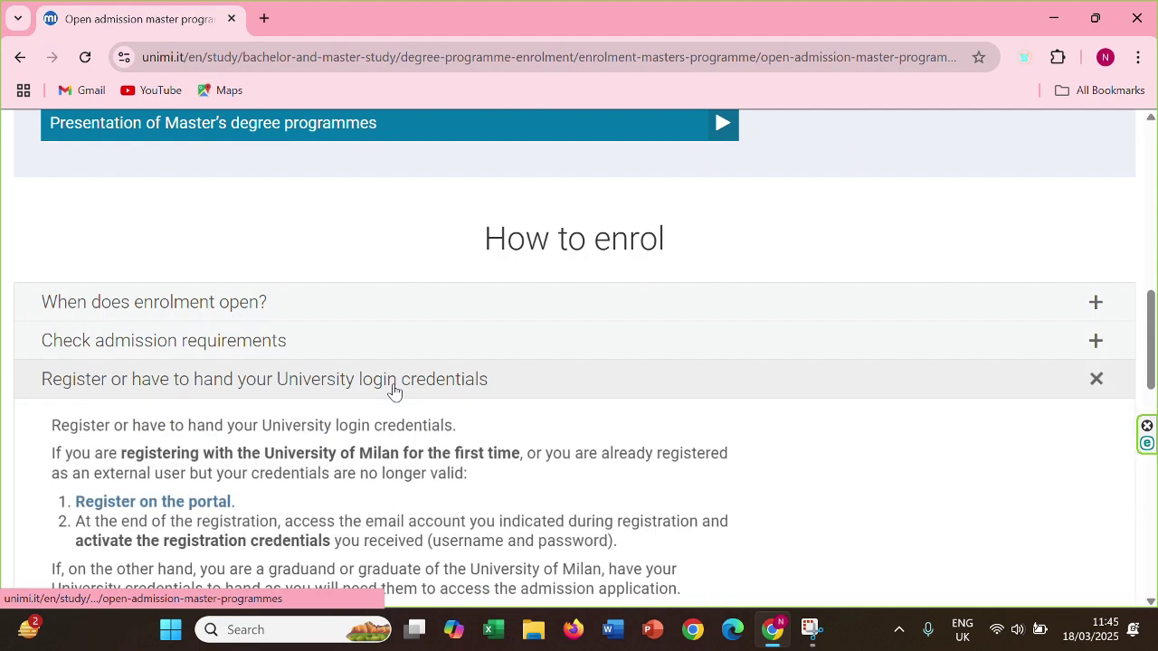
pyautogui.click(121, 503)
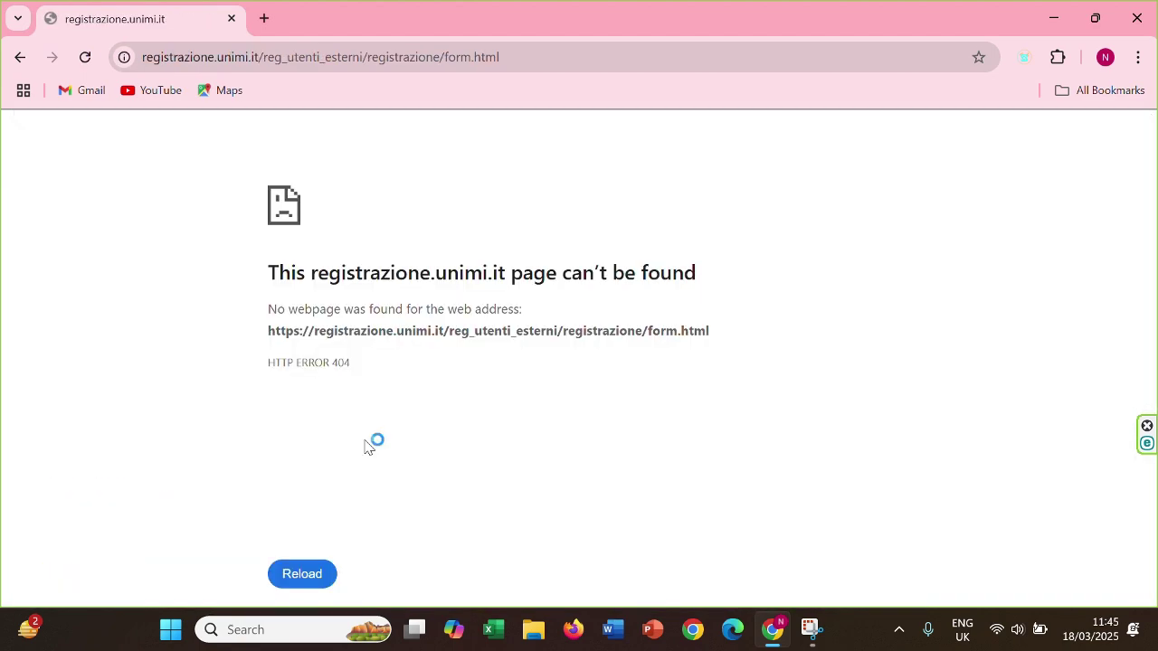
# Reload the registration page and translate it into English
pyautogui.click(85, 58)
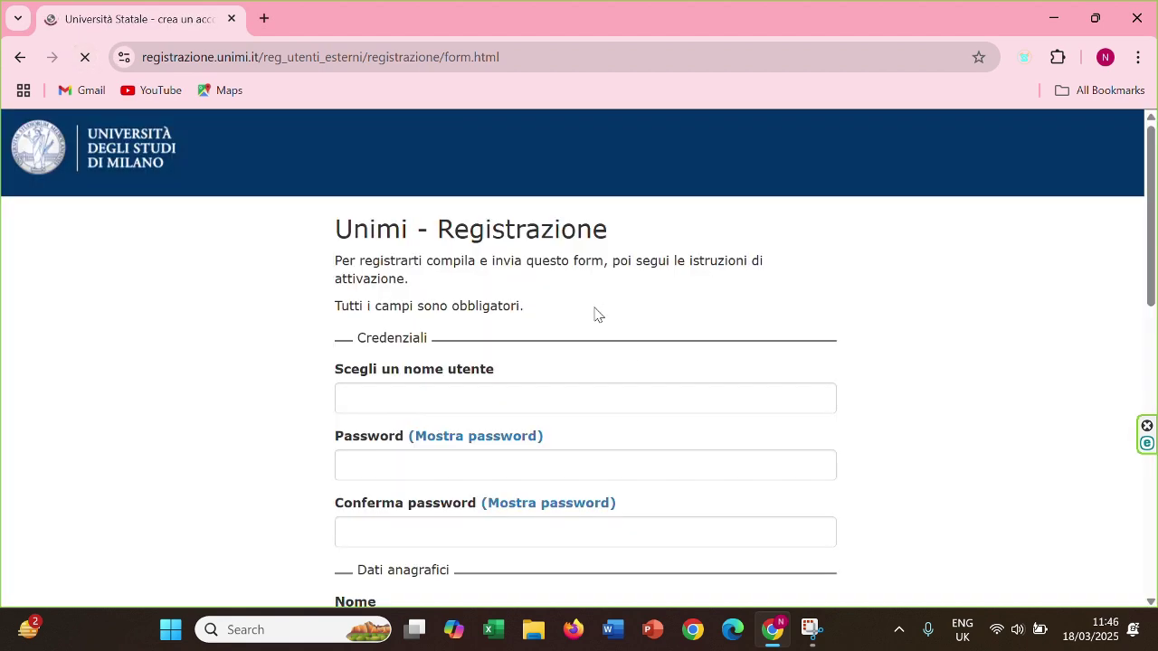
pyautogui.click(480, 395)
pyautogui.rightClick(949, 254)
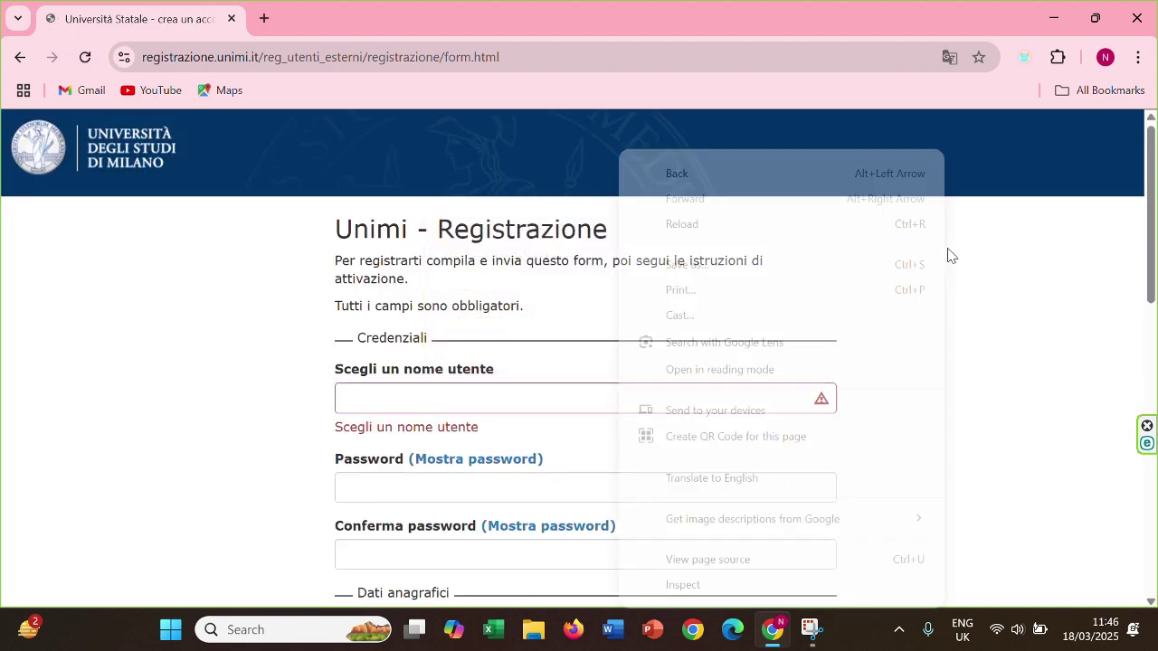
pyautogui.click(712, 478)
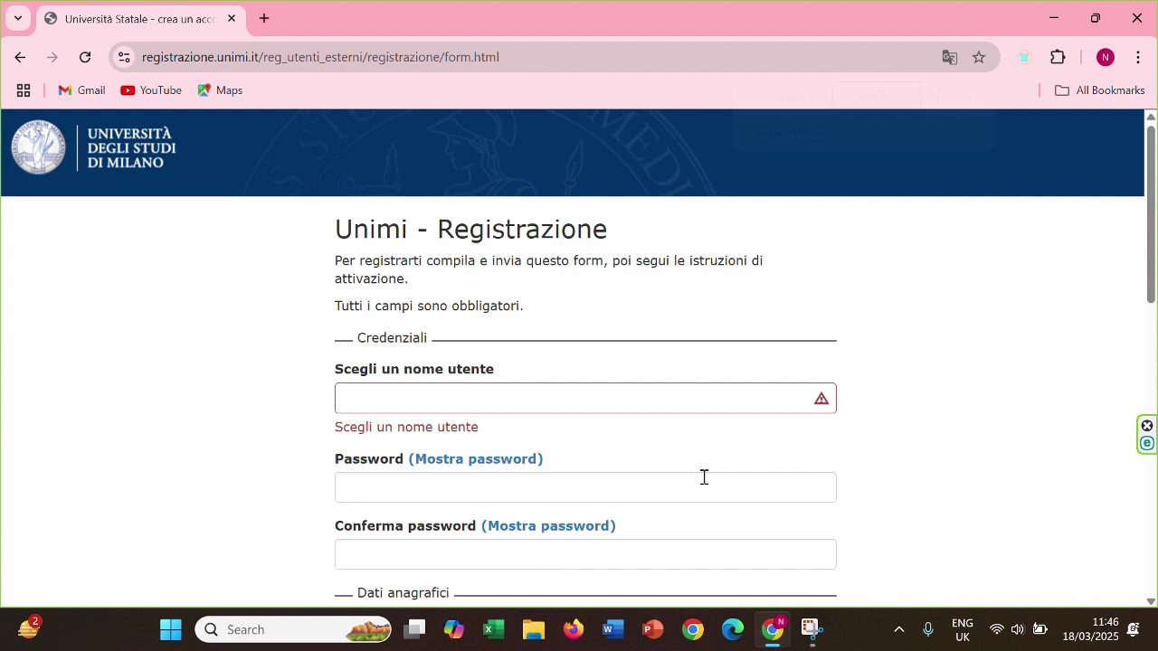
# Enter a username and type the password in both password fields
pyautogui.click(472, 392)
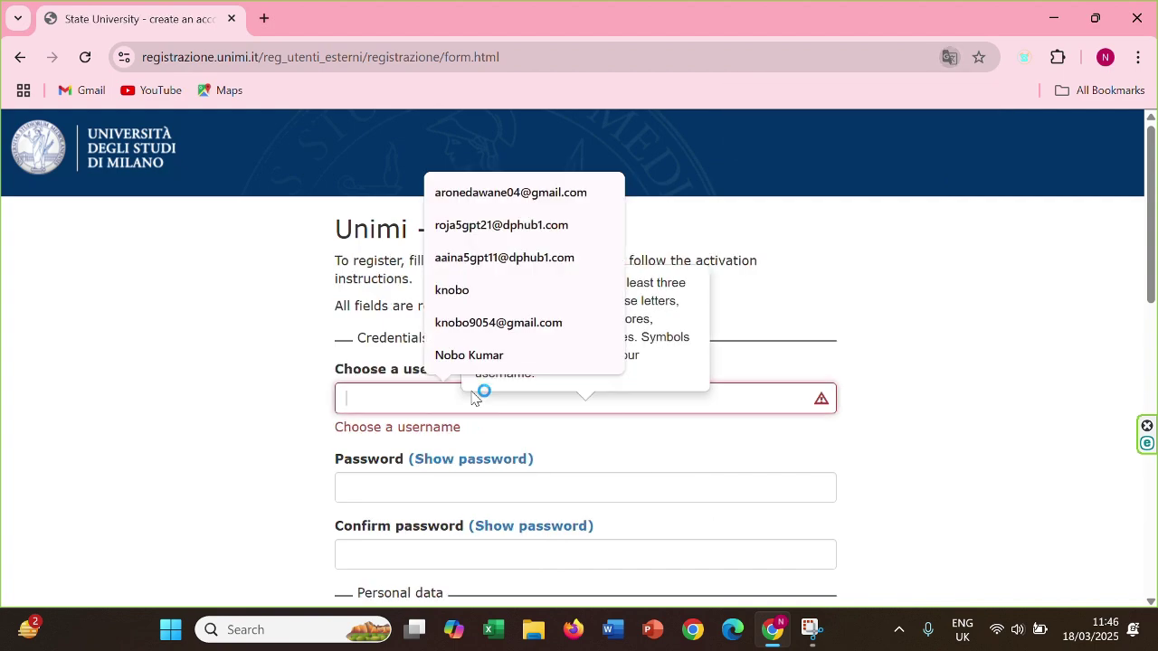
pyautogui.write('Bo')
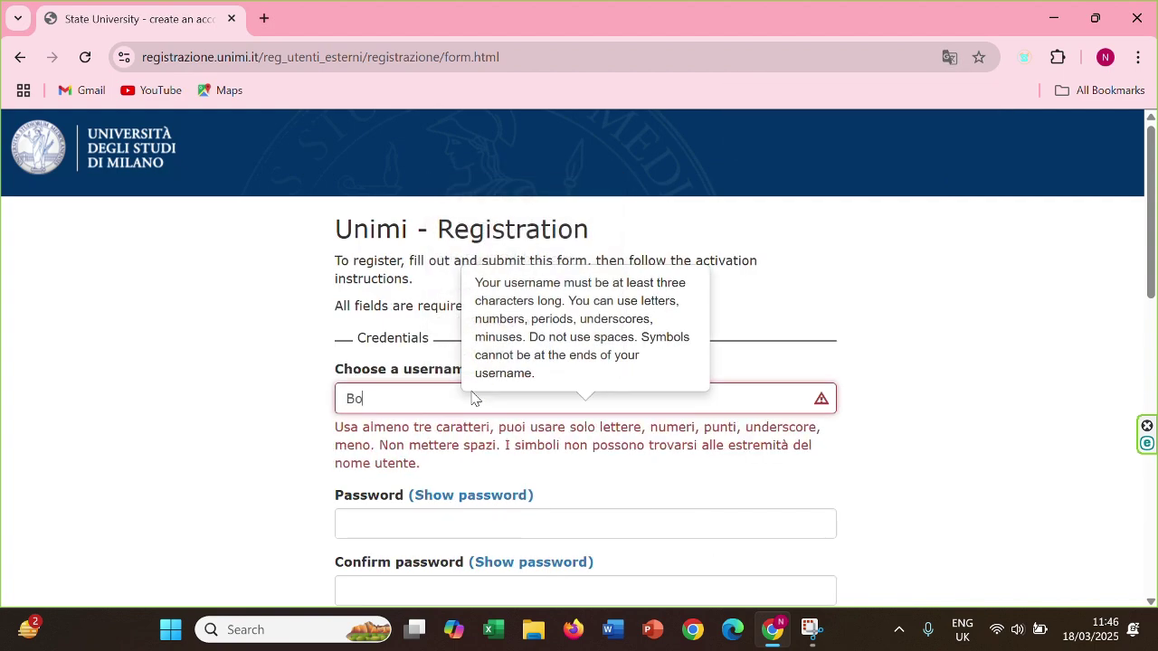
pyautogui.press('BackSpace')
pyautogui.press('BackSpace')
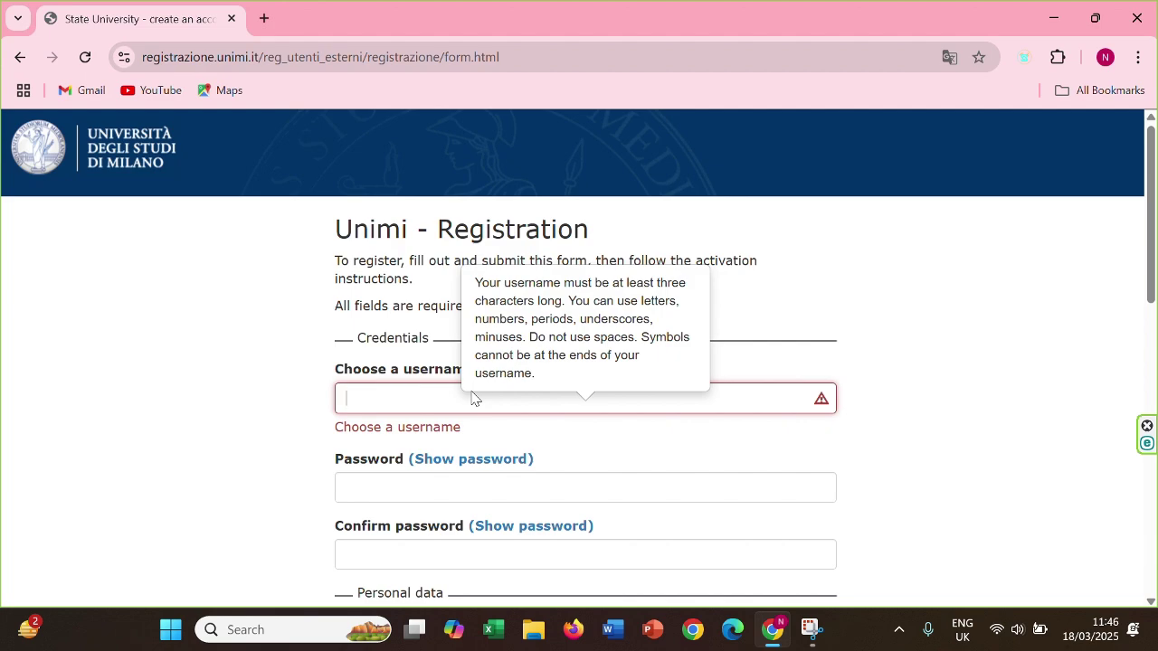
pyautogui.write('Nobo')
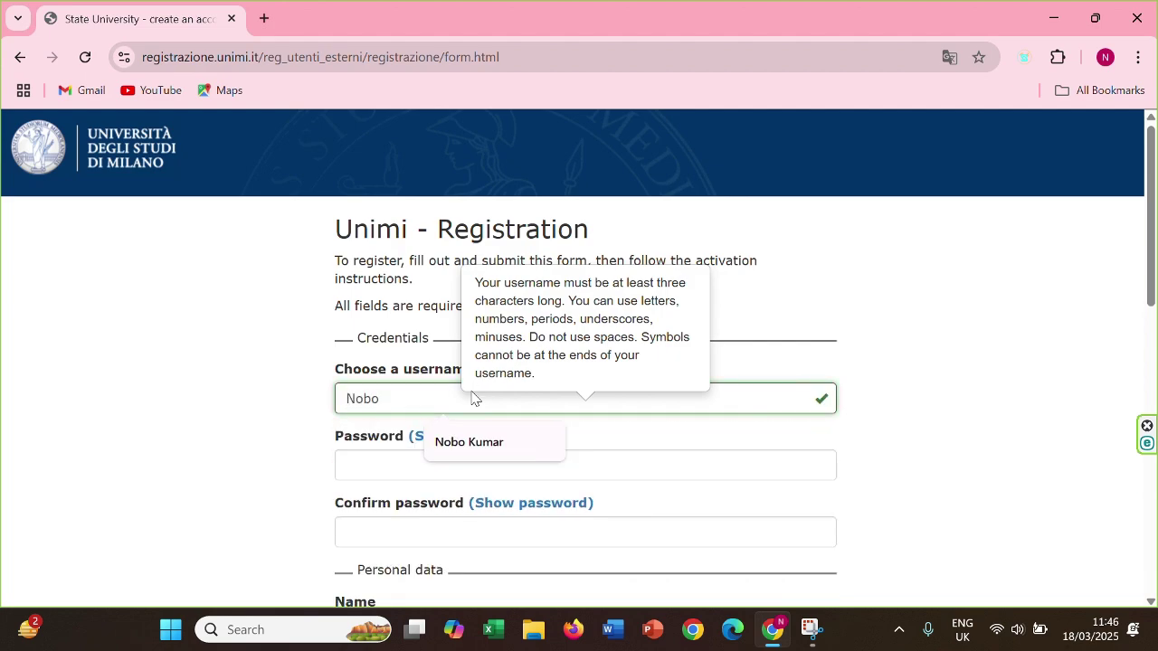
pyautogui.write('_')
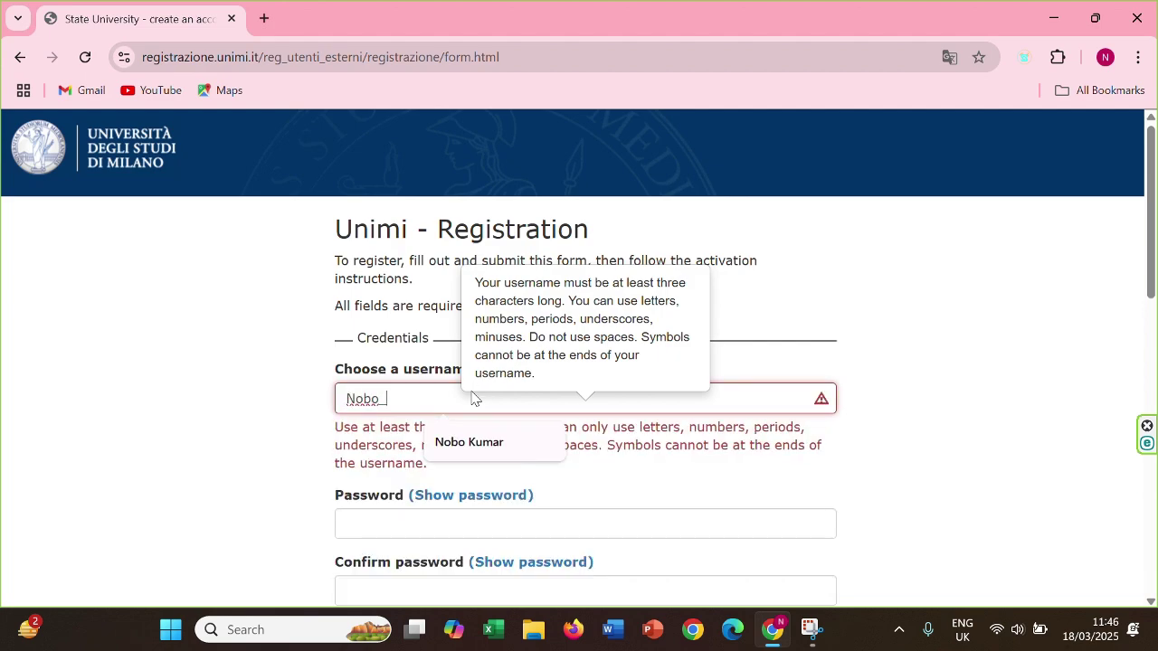
pyautogui.write('2025')
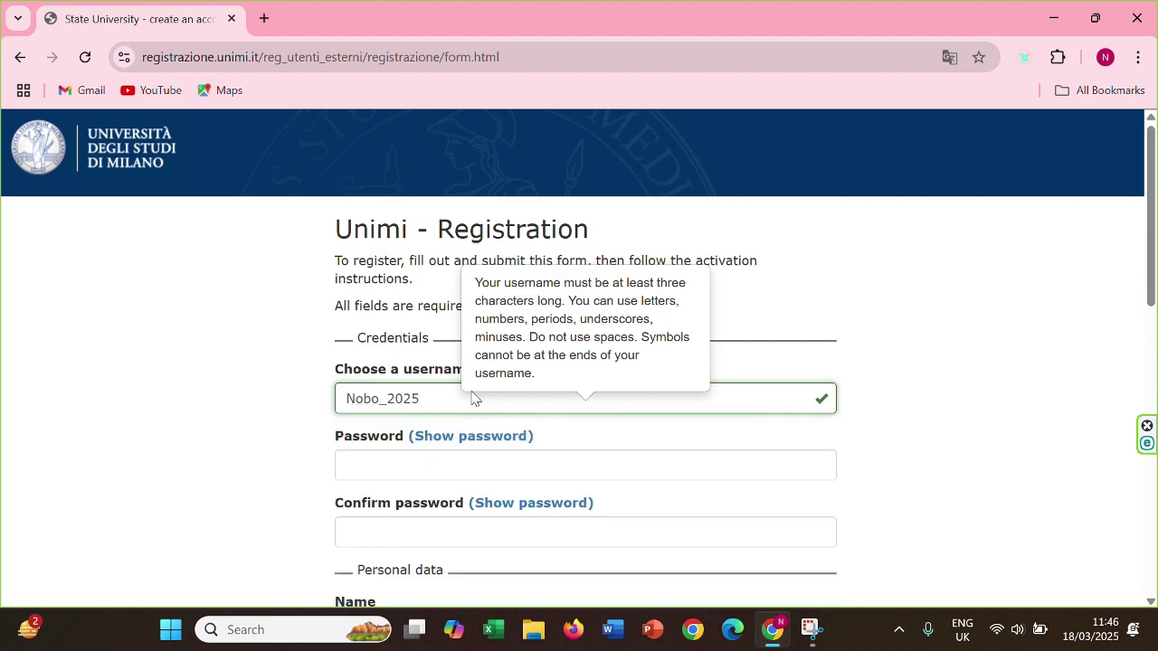
pyautogui.click(378, 472)
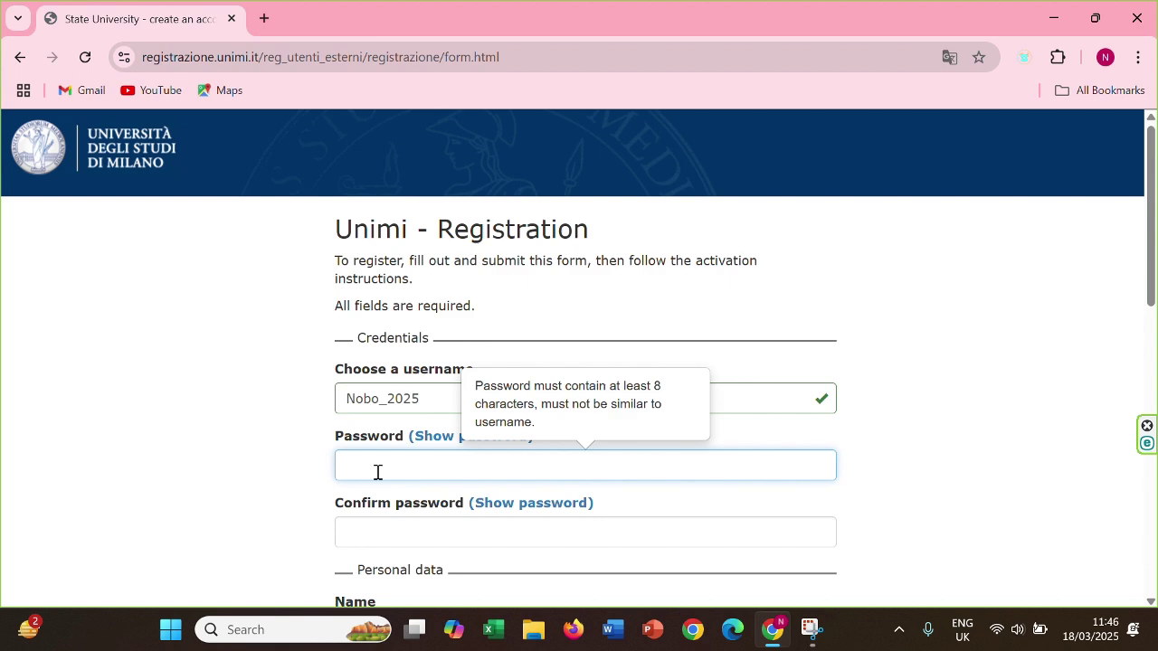
pyautogui.write('N')
pyautogui.click(403, 538)
pyautogui.write('••')
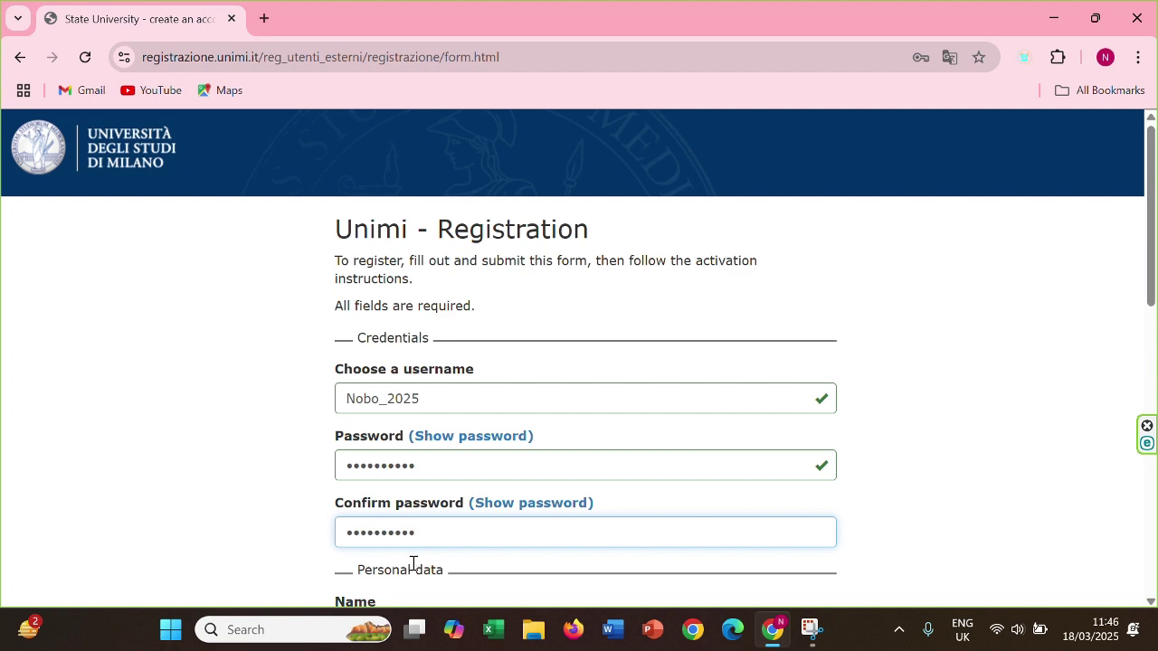
pyautogui.moveTo(1152, 226); pyautogui.dragTo(1152, 361)
pyautogui.click(600, 256)
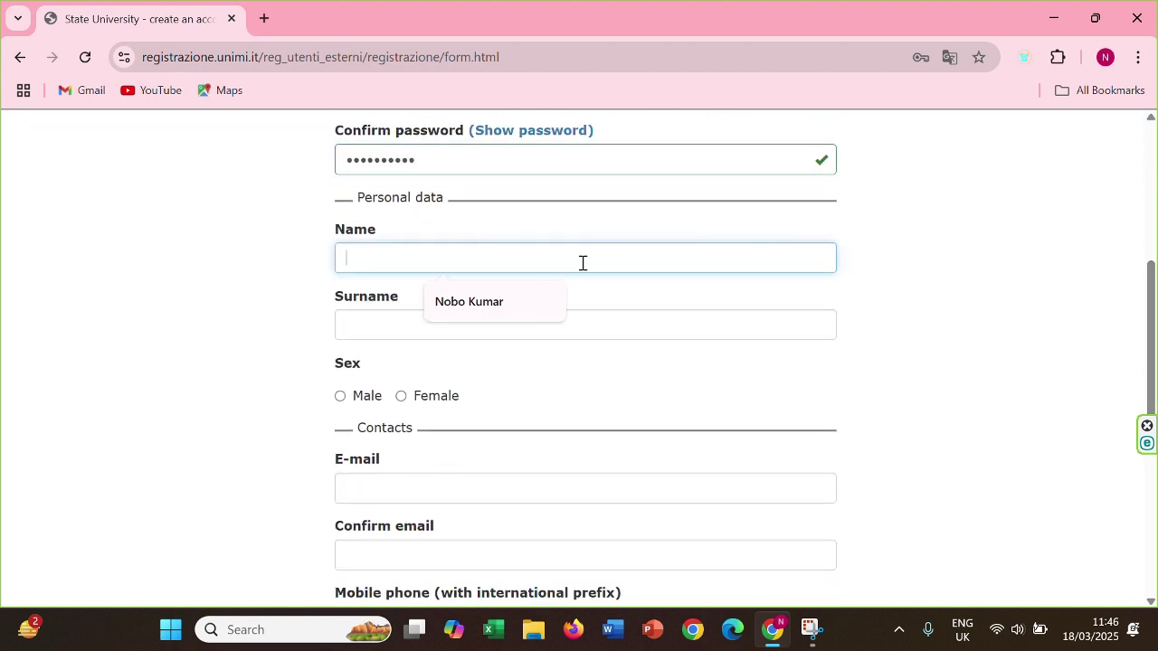
# Fill in the suggested first name and surname and set sex to Male
pyautogui.click(516, 302)
pyautogui.click(400, 322)
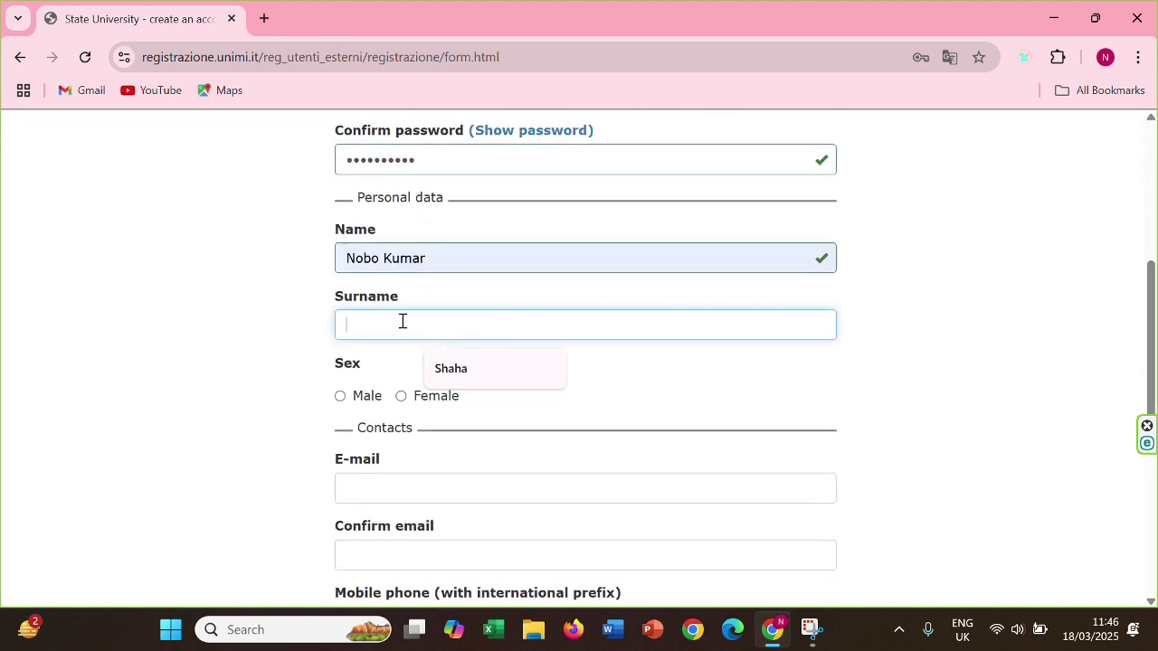
pyautogui.click(486, 373)
pyautogui.click(342, 396)
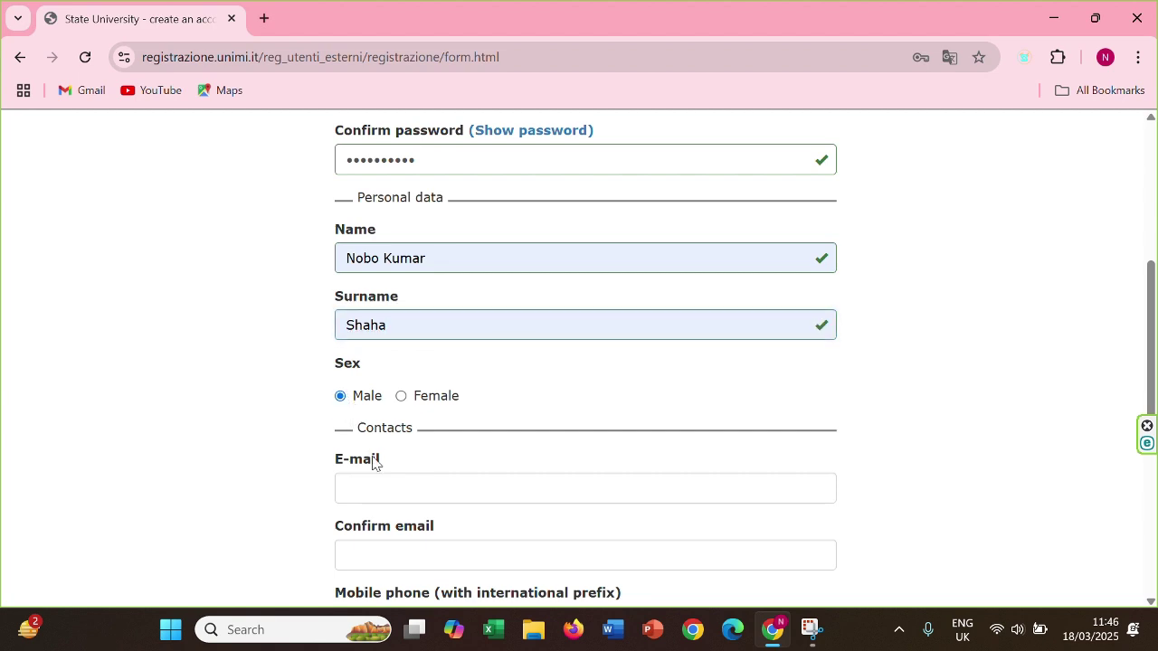
# Enter the e-mail address and copy it into the e-mail confirmation field
pyautogui.click(382, 489)
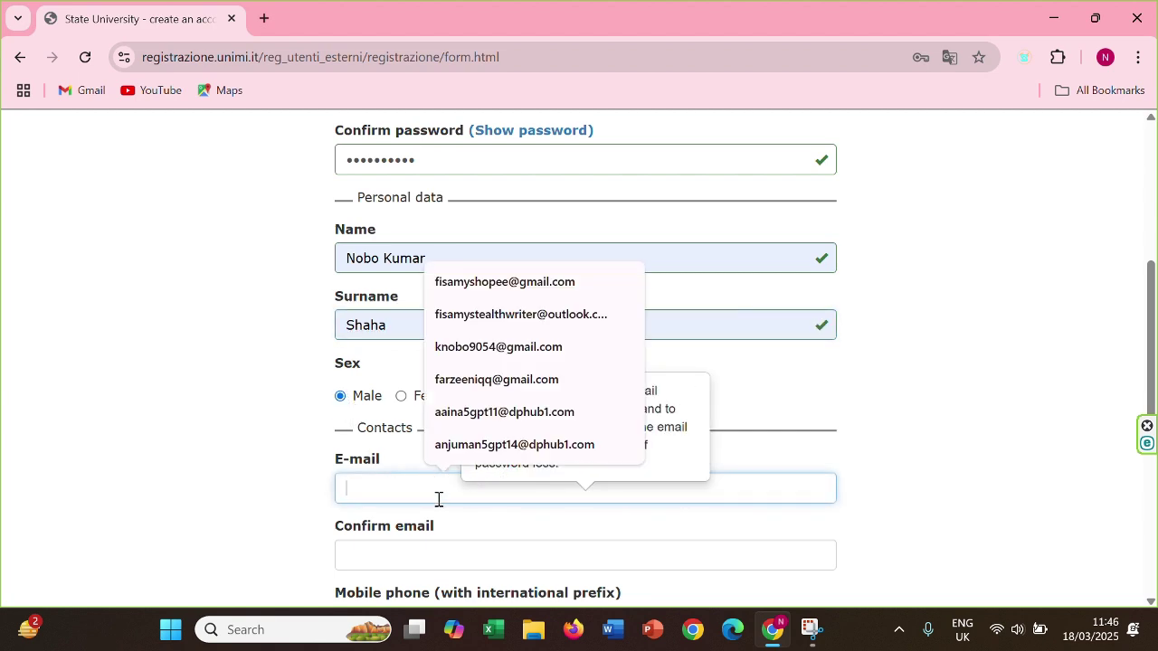
pyautogui.write('no')
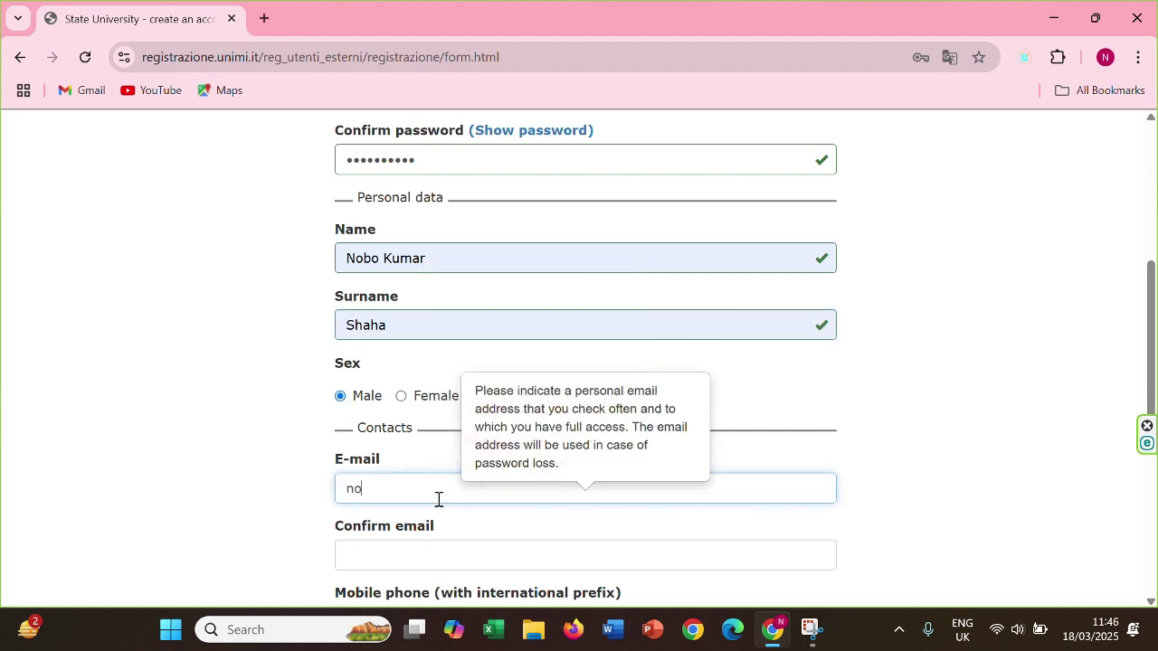
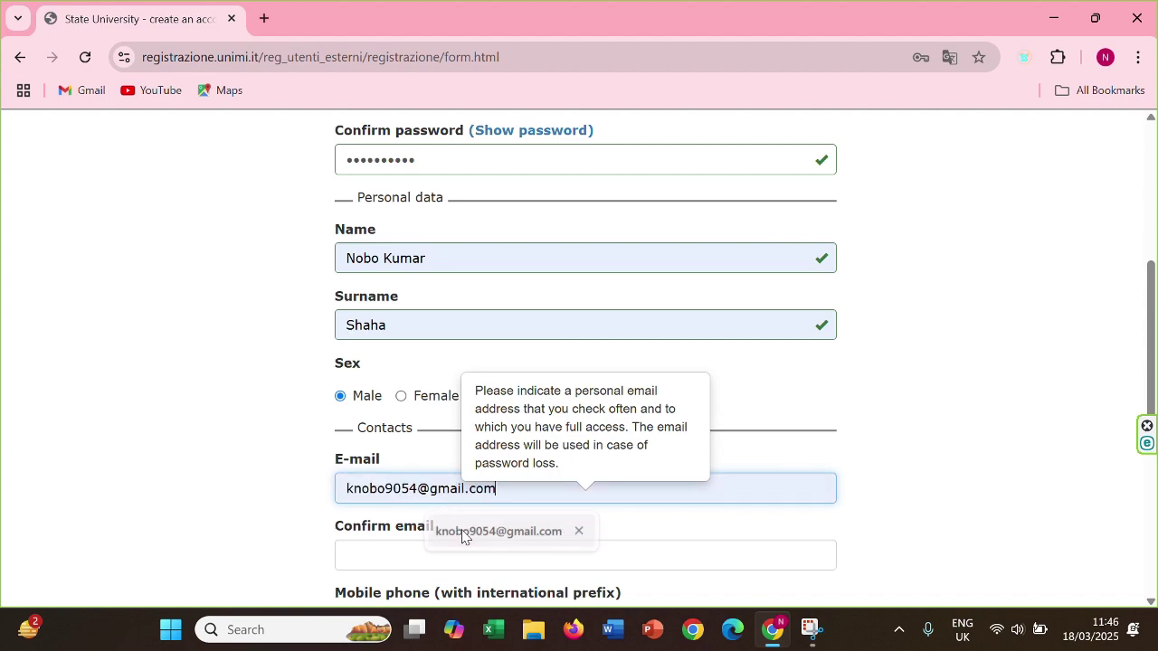
pyautogui.click(461, 535)
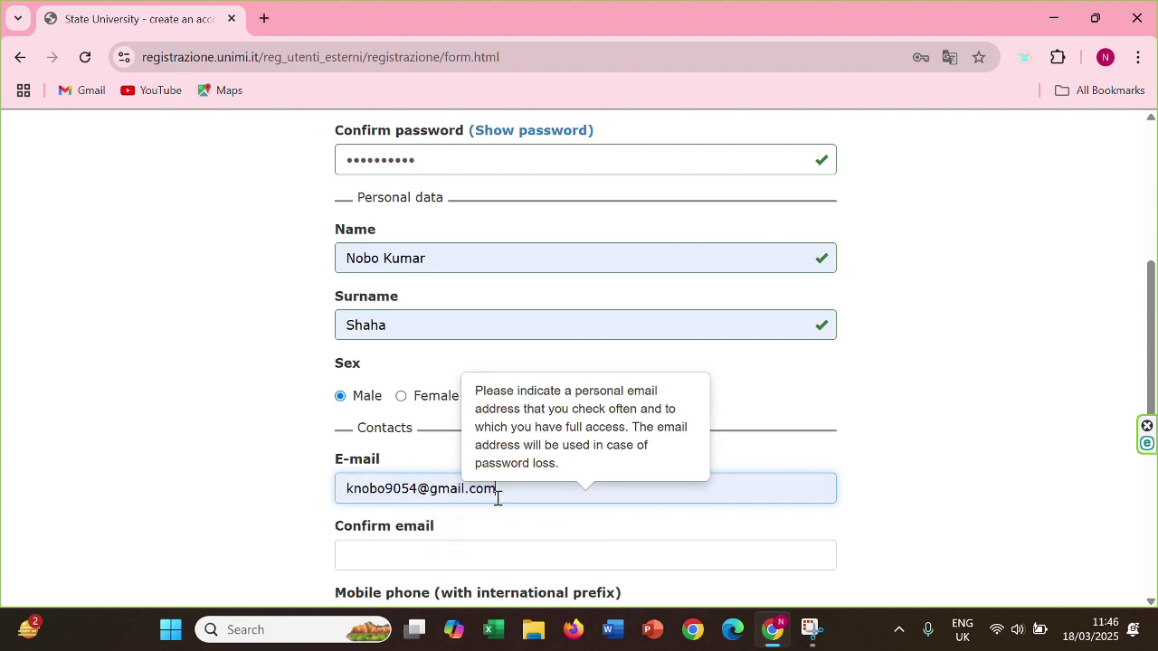
pyautogui.moveTo(512, 497); pyautogui.dragTo(342, 500)
pyautogui.rightClick(378, 498)
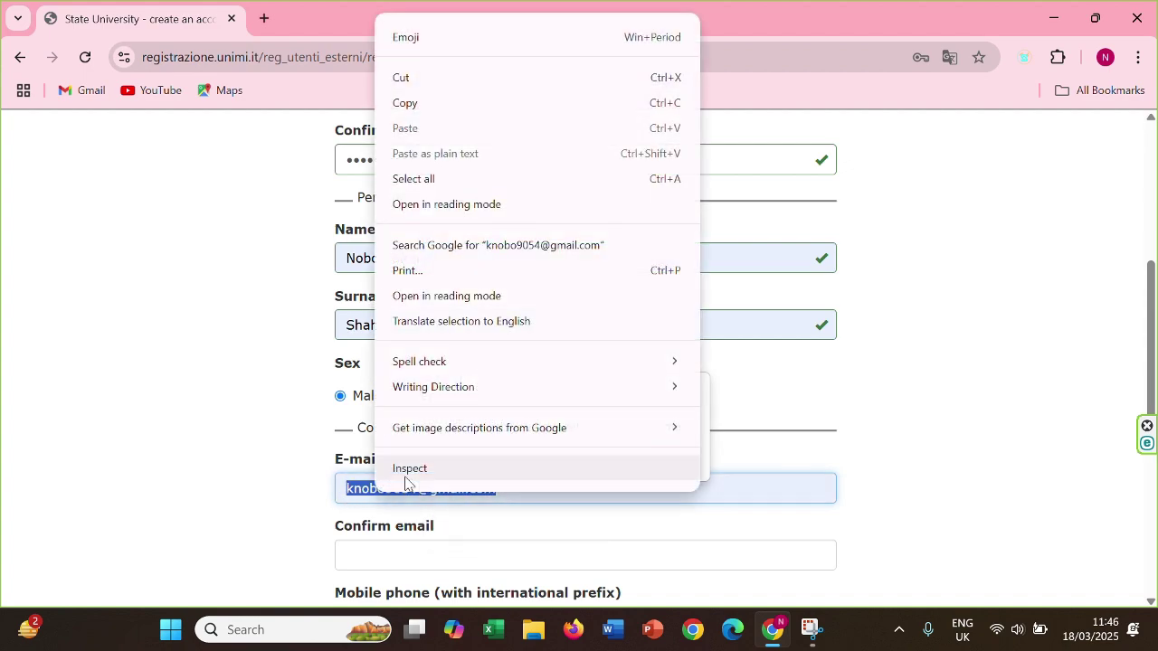
pyautogui.click(456, 108)
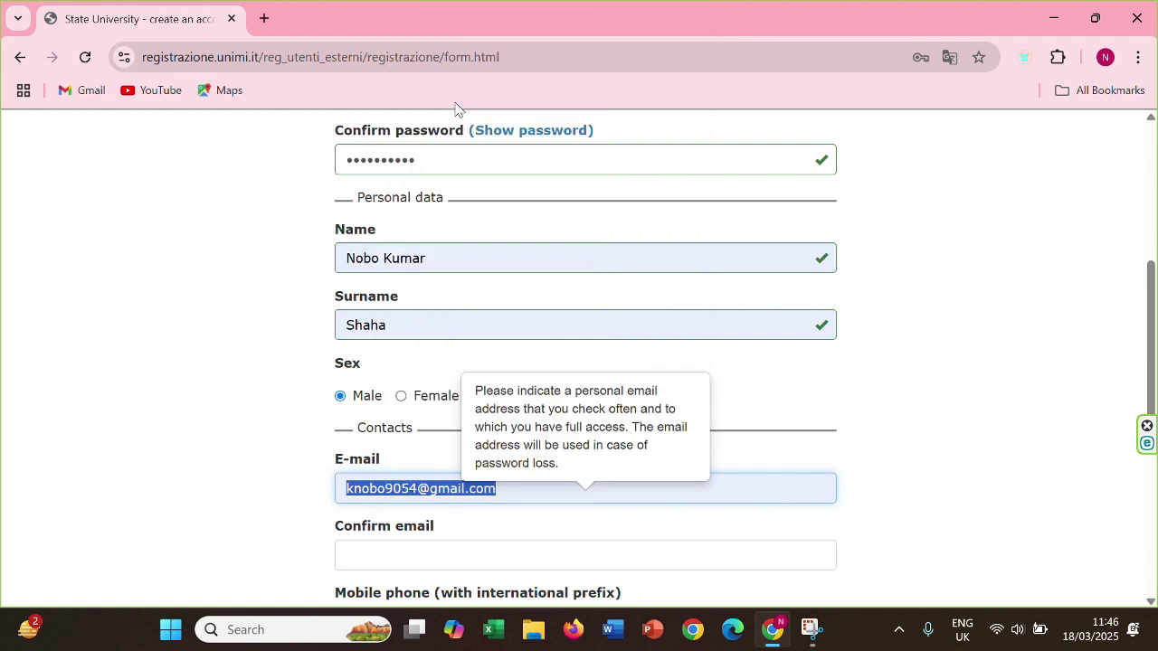
pyautogui.click(405, 541)
pyautogui.rightClick(405, 543)
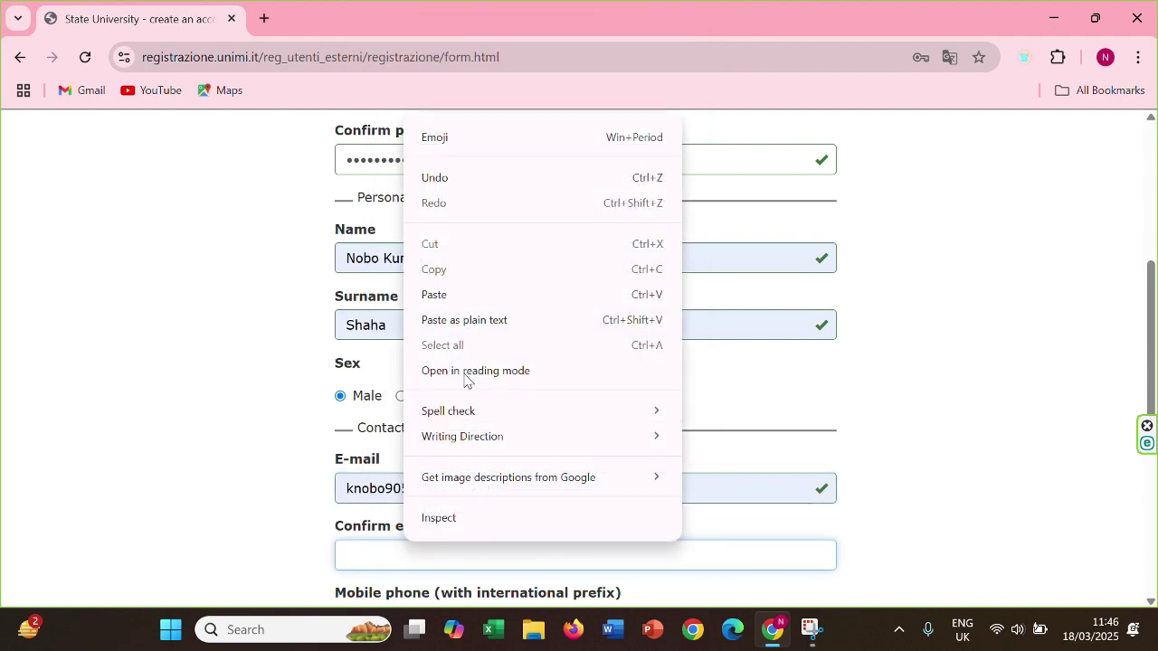
pyautogui.click(481, 303)
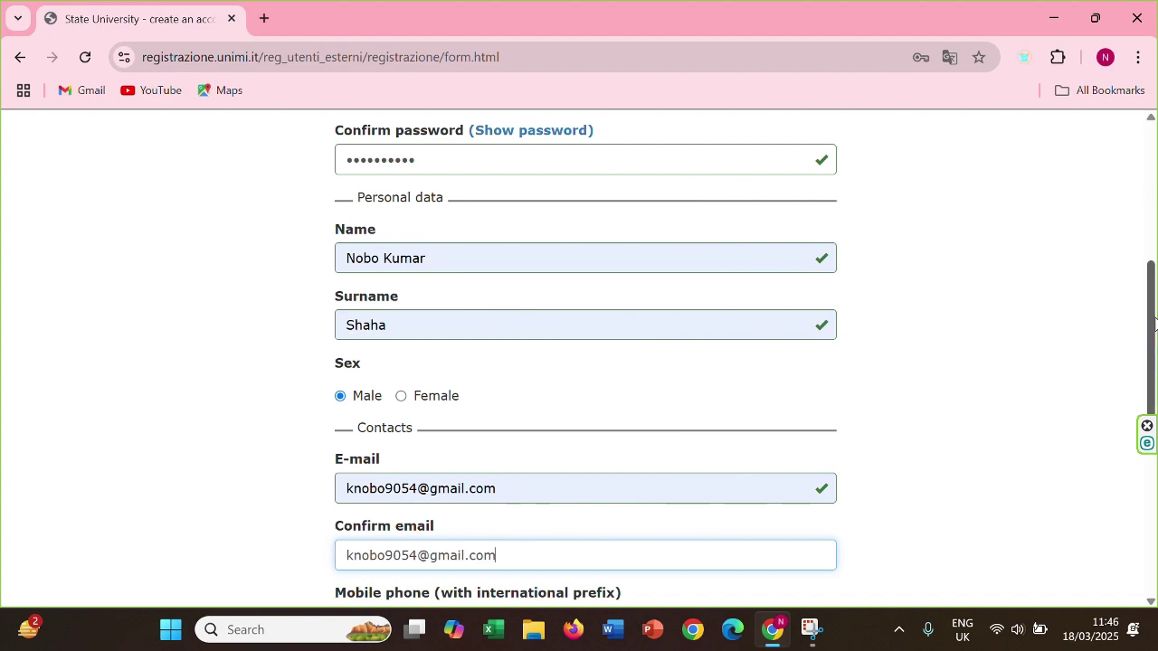
pyautogui.moveTo(1153, 324); pyautogui.dragTo(1154, 398)
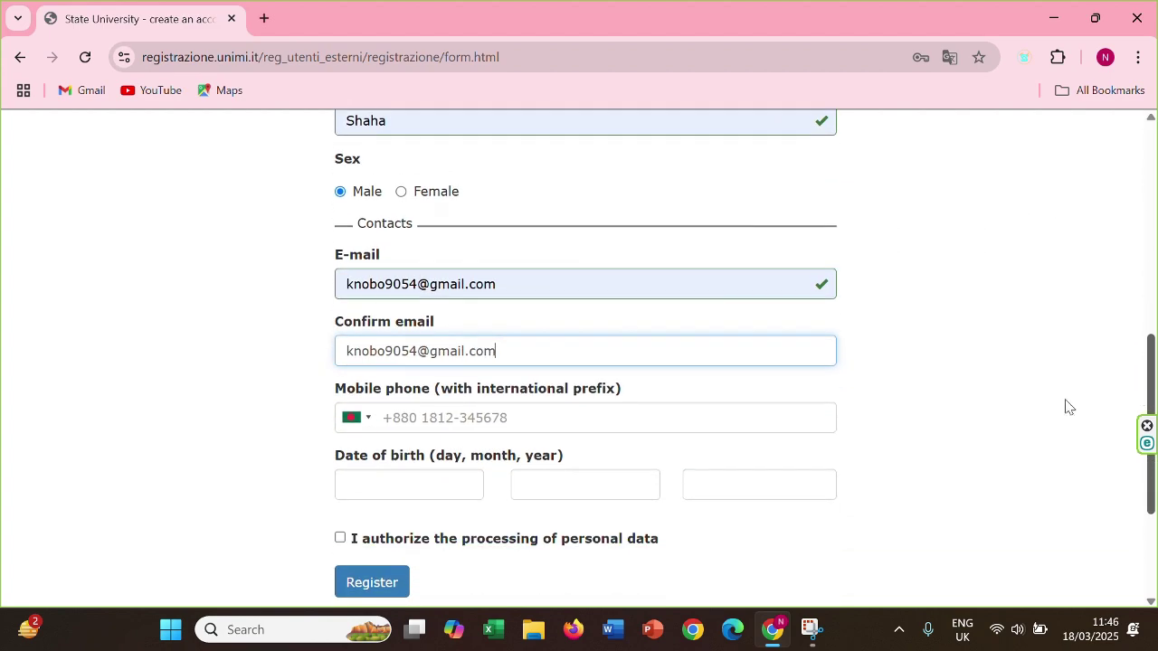
pyautogui.click(607, 423)
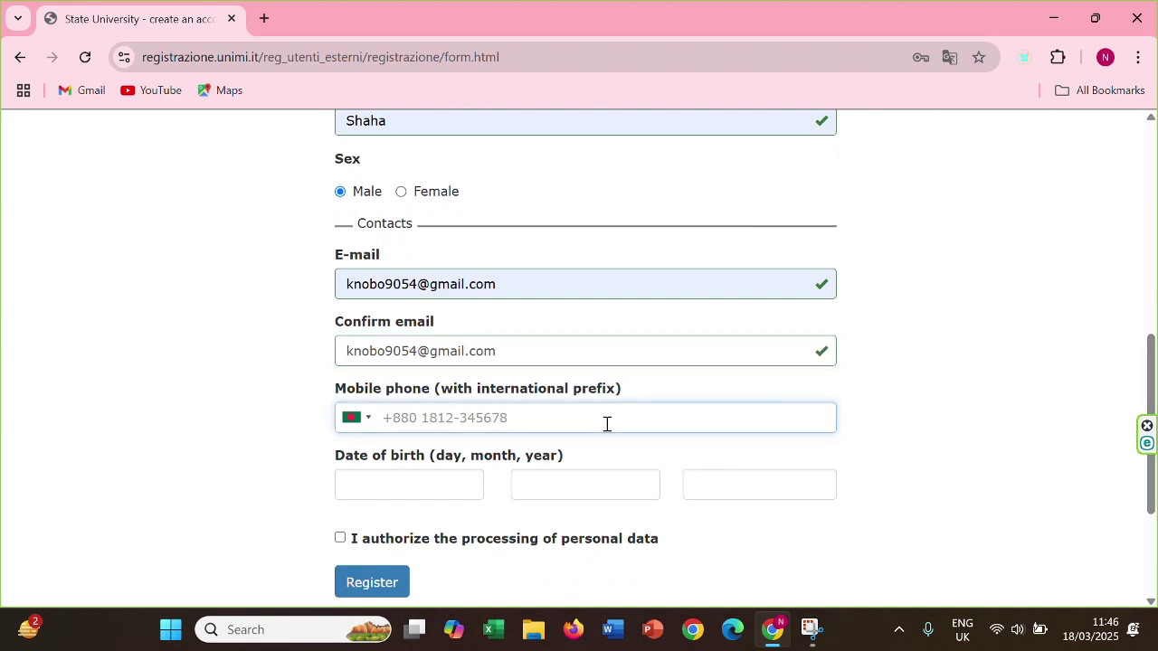
pyautogui.write('+')
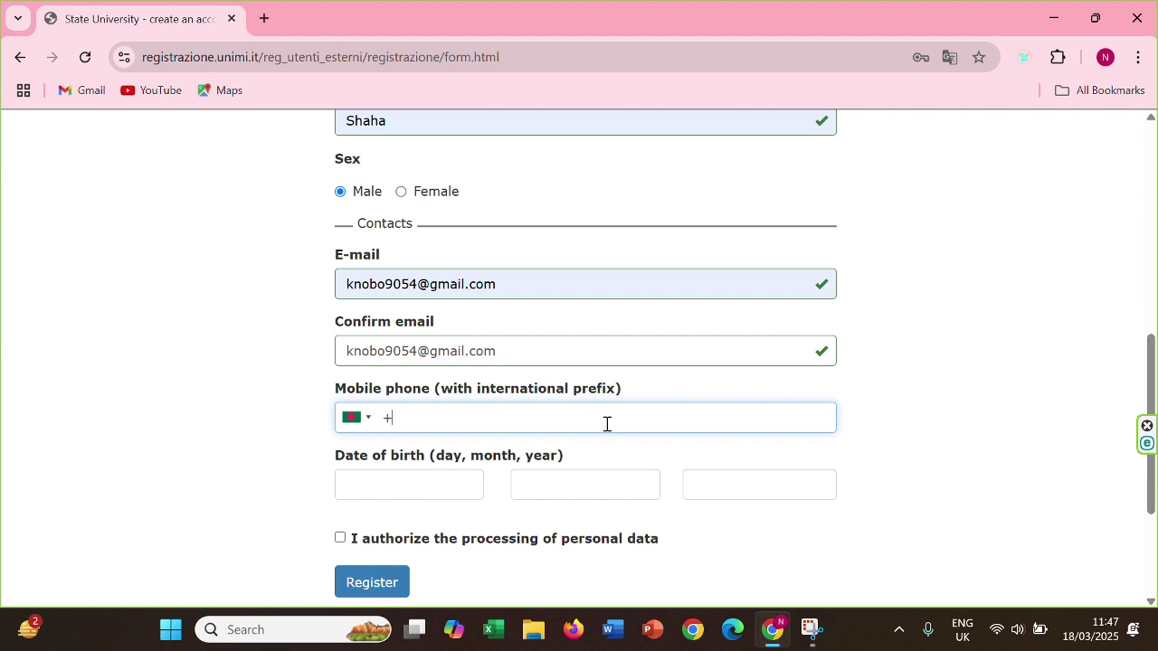
pyautogui.write('880 01555555555')
pyautogui.moveTo(521, 419); pyautogui.dragTo(423, 423)
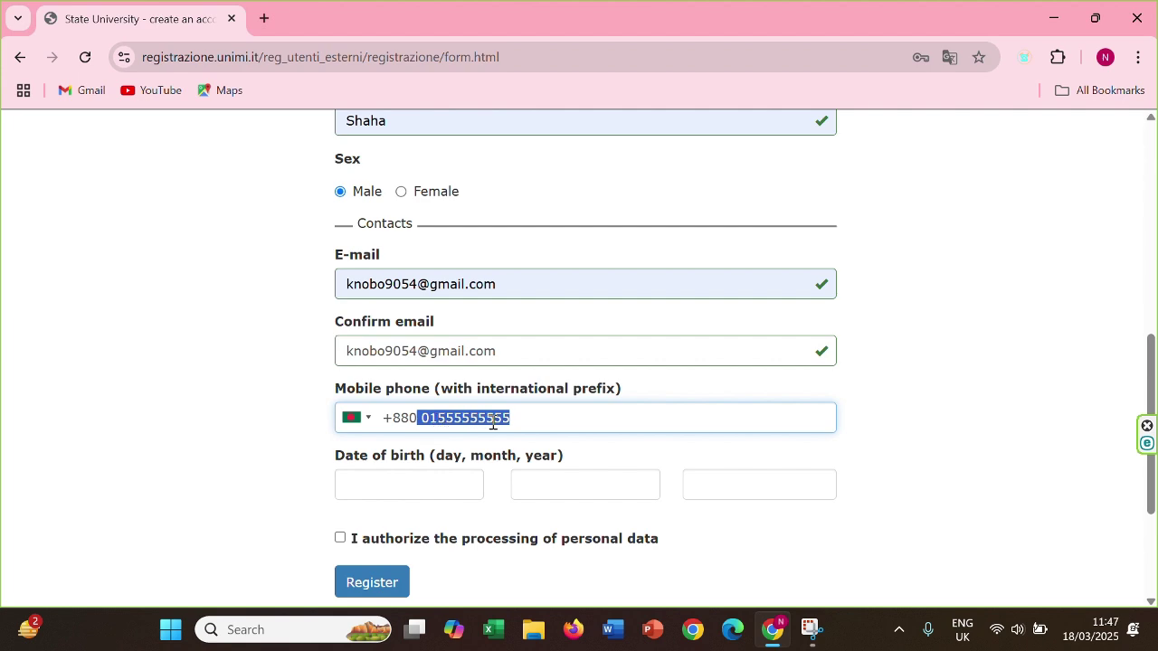
pyautogui.click(430, 475)
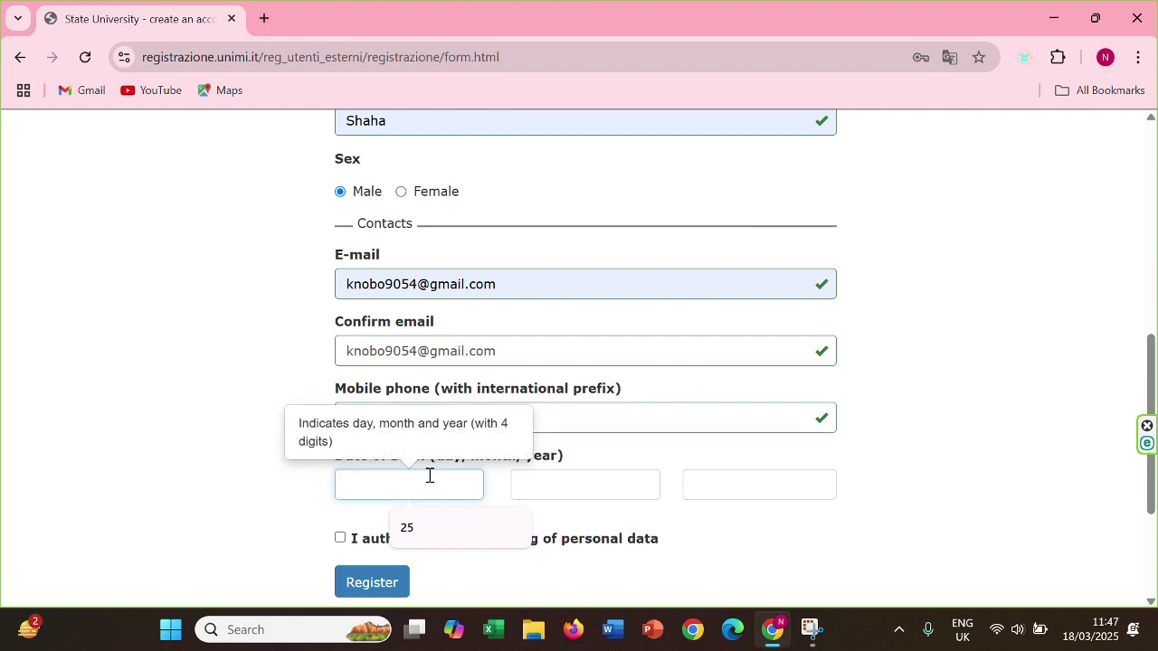
pyautogui.click(436, 534)
pyautogui.click(584, 480)
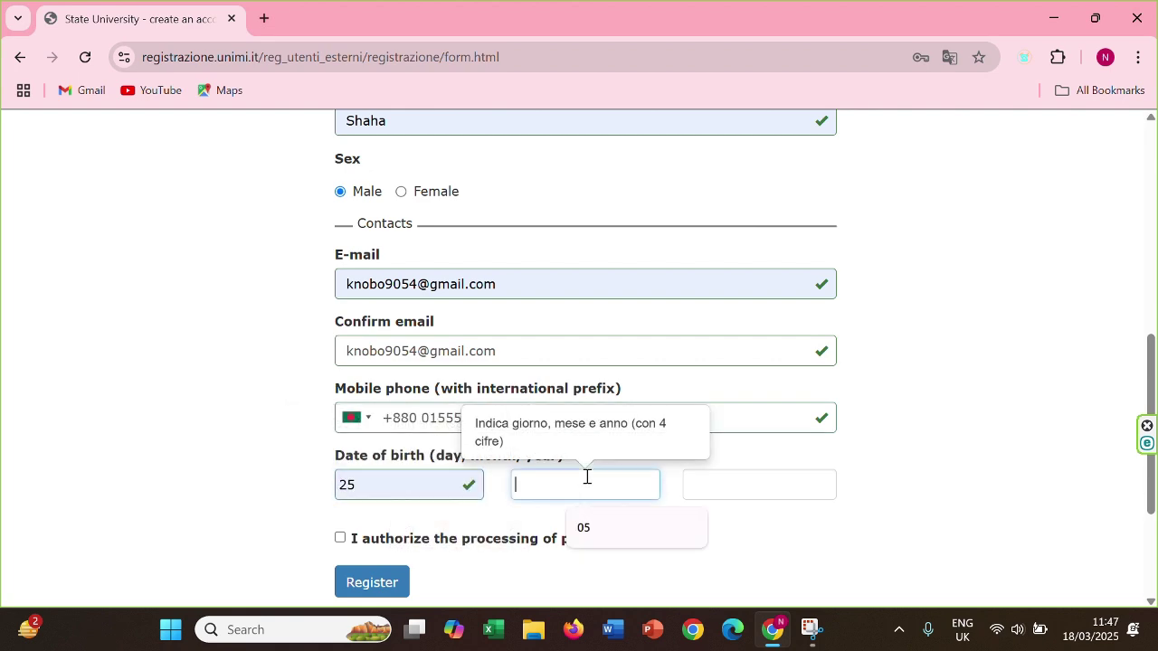
pyautogui.click(604, 528)
pyautogui.click(748, 483)
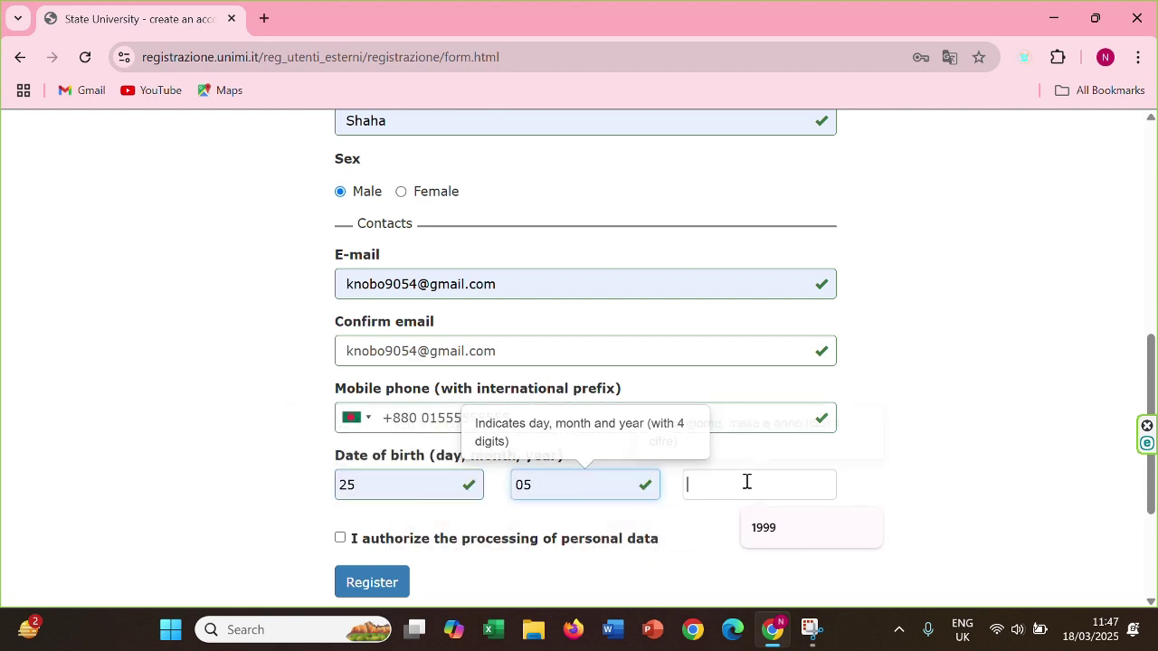
pyautogui.click(797, 532)
pyautogui.click(340, 539)
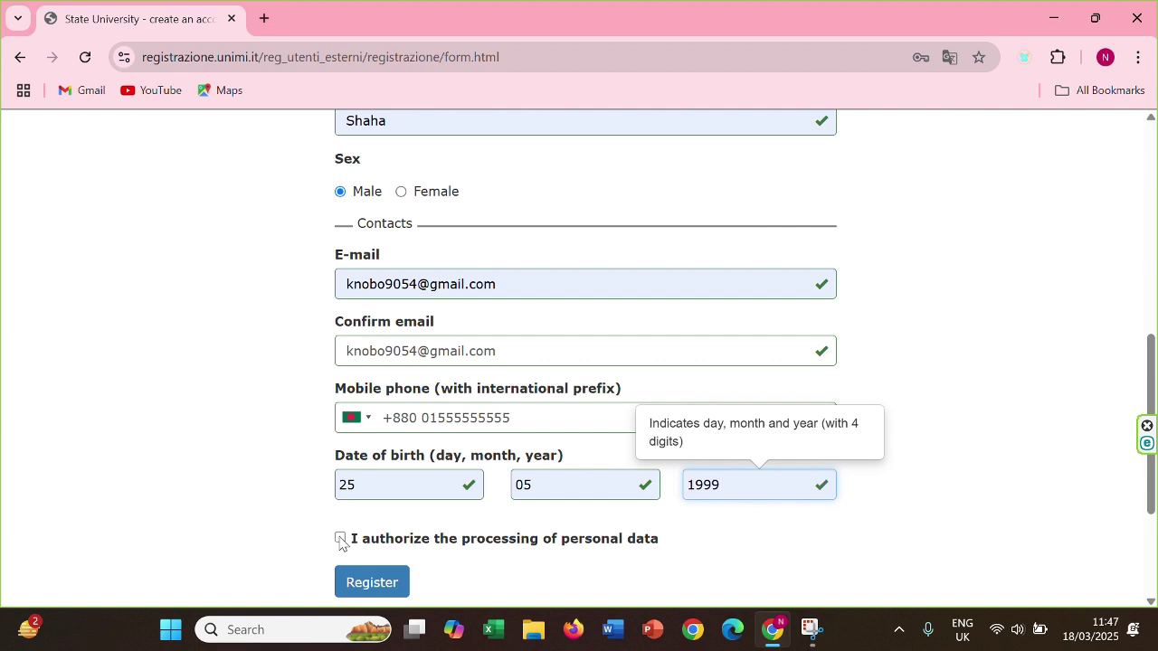
pyautogui.click(396, 582)
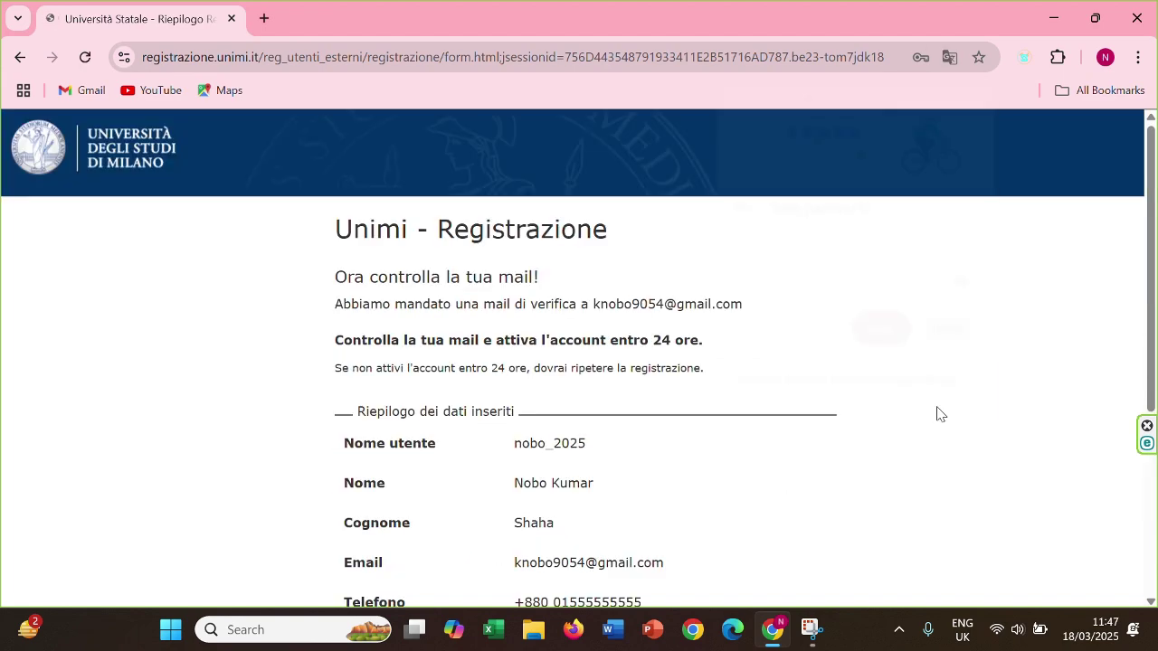
# Dismiss the password prompt, translate the confirmation summary into English, and open a new tab
pyautogui.click(882, 331)
pyautogui.rightClick(1096, 259)
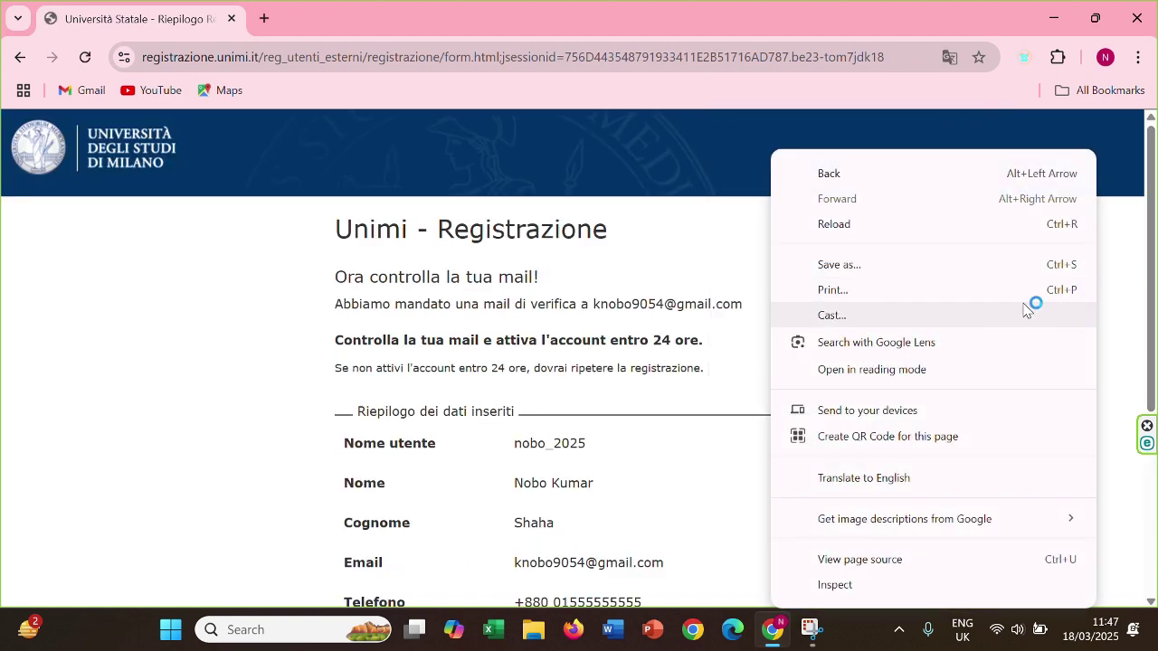
pyautogui.click(894, 492)
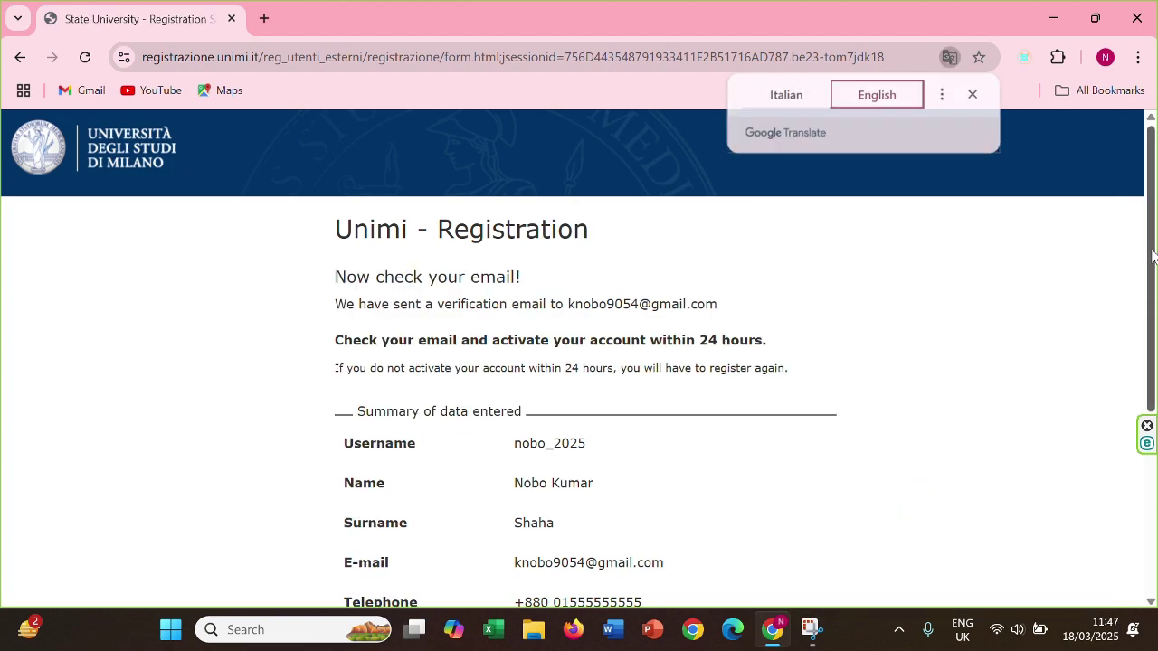
pyautogui.moveTo(1153, 256); pyautogui.dragTo(1155, 419)
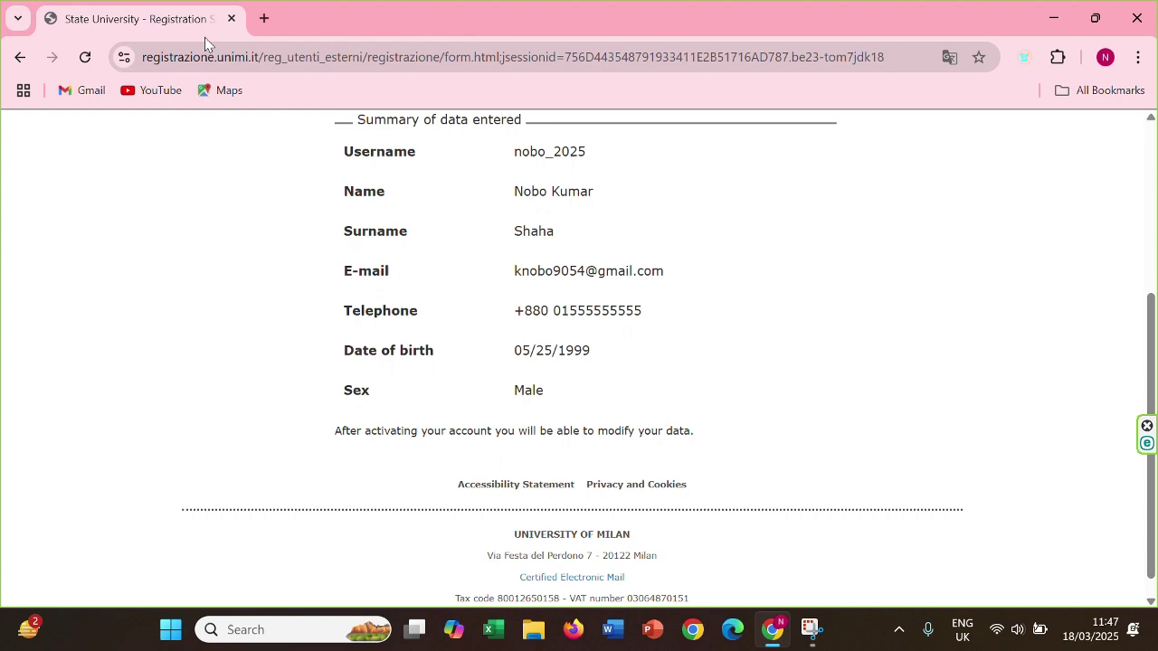
pyautogui.click(265, 19)
# Open the Unimi registration e-mail in Gmail and translate it into English
pyautogui.click(1083, 139)
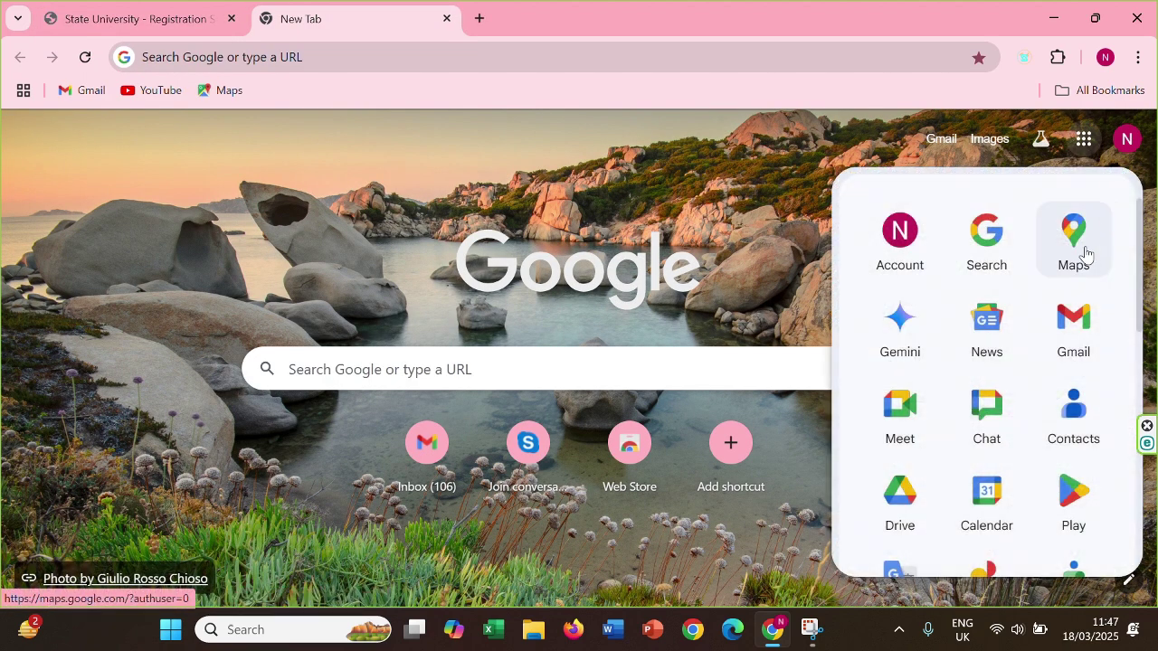
pyautogui.click(1069, 330)
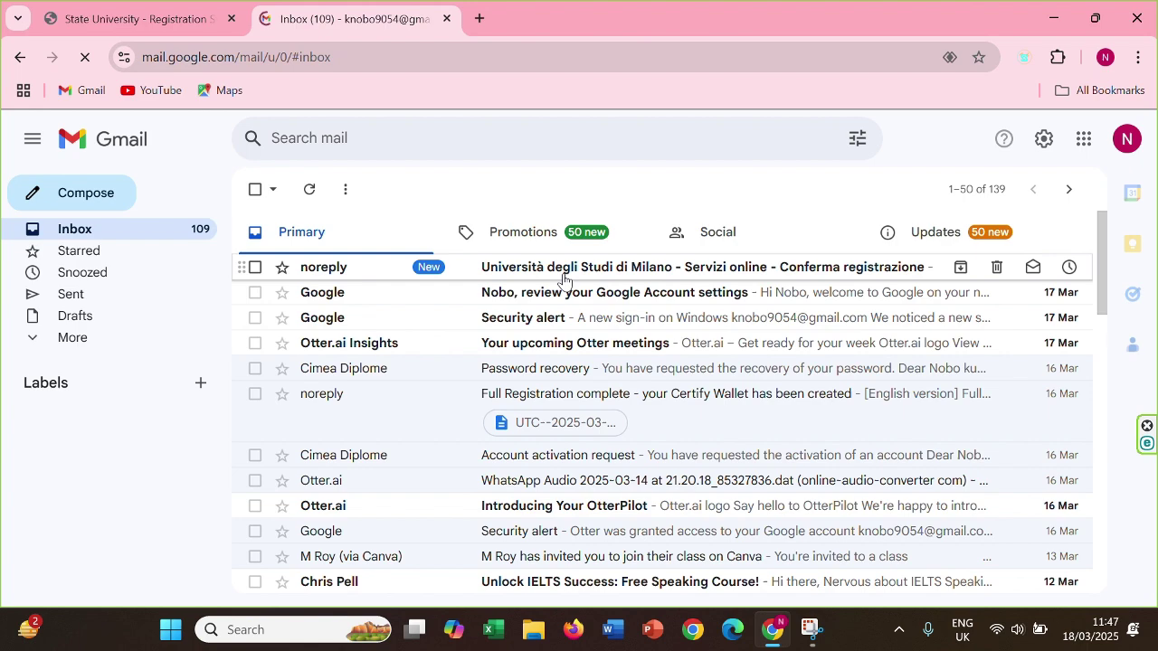
pyautogui.click(565, 268)
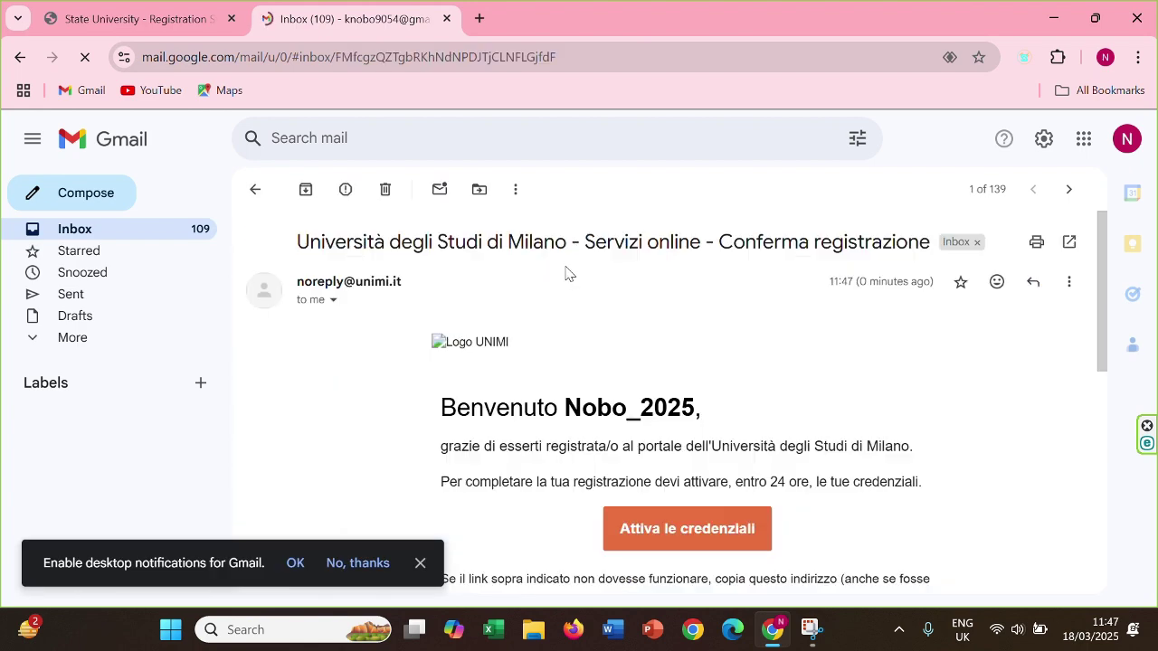
pyautogui.rightClick(577, 300)
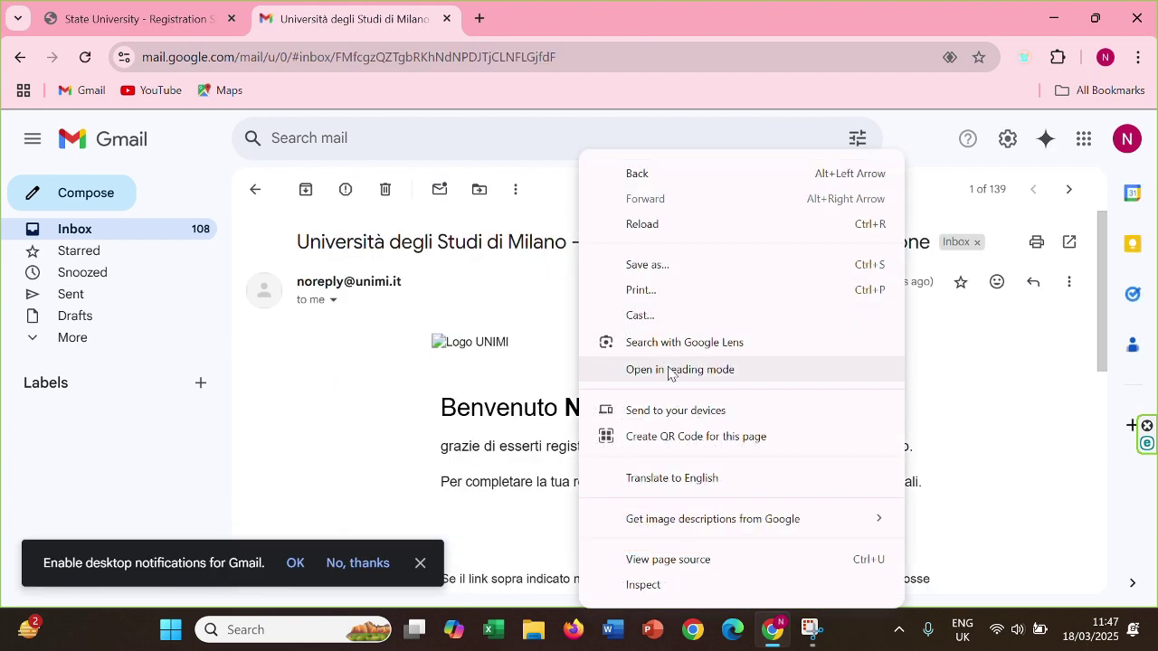
pyautogui.click(687, 480)
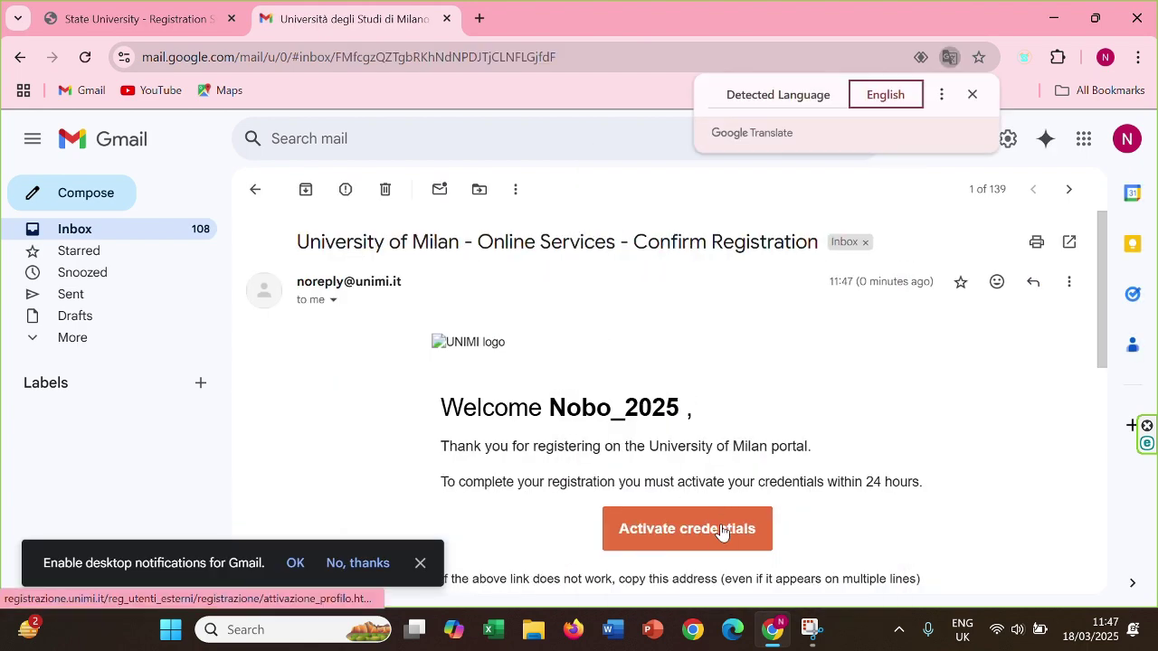
# Activate the credentials, view the confirmation in English, and go to the reserved-area sign-in
pyautogui.click(658, 540)
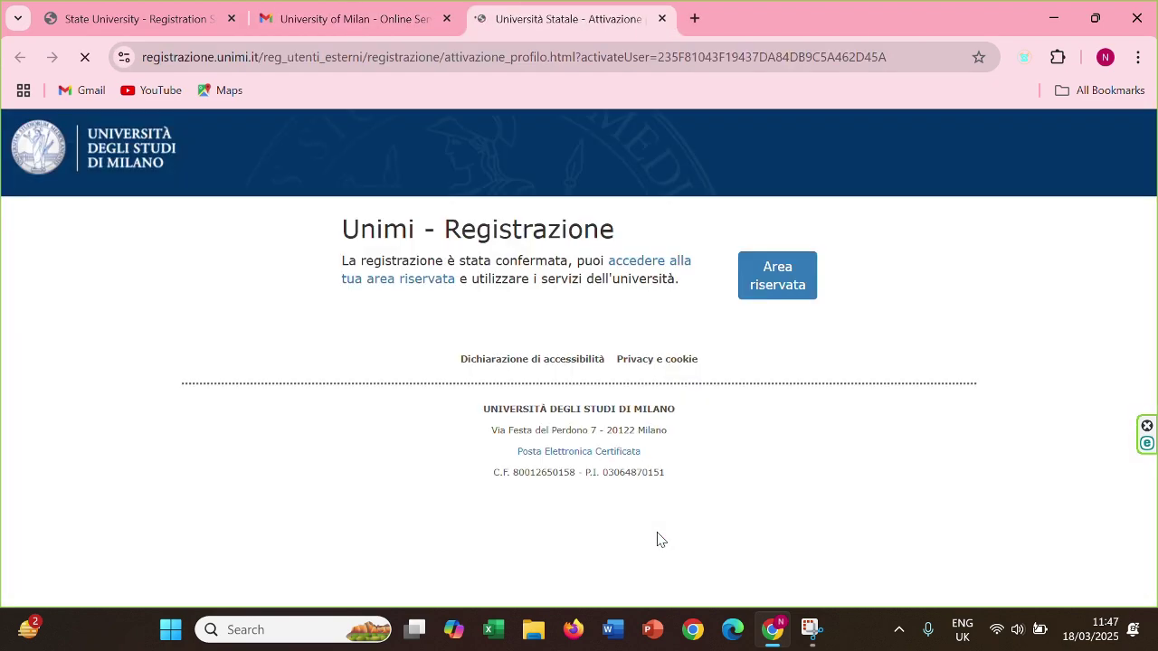
pyautogui.rightClick(994, 283)
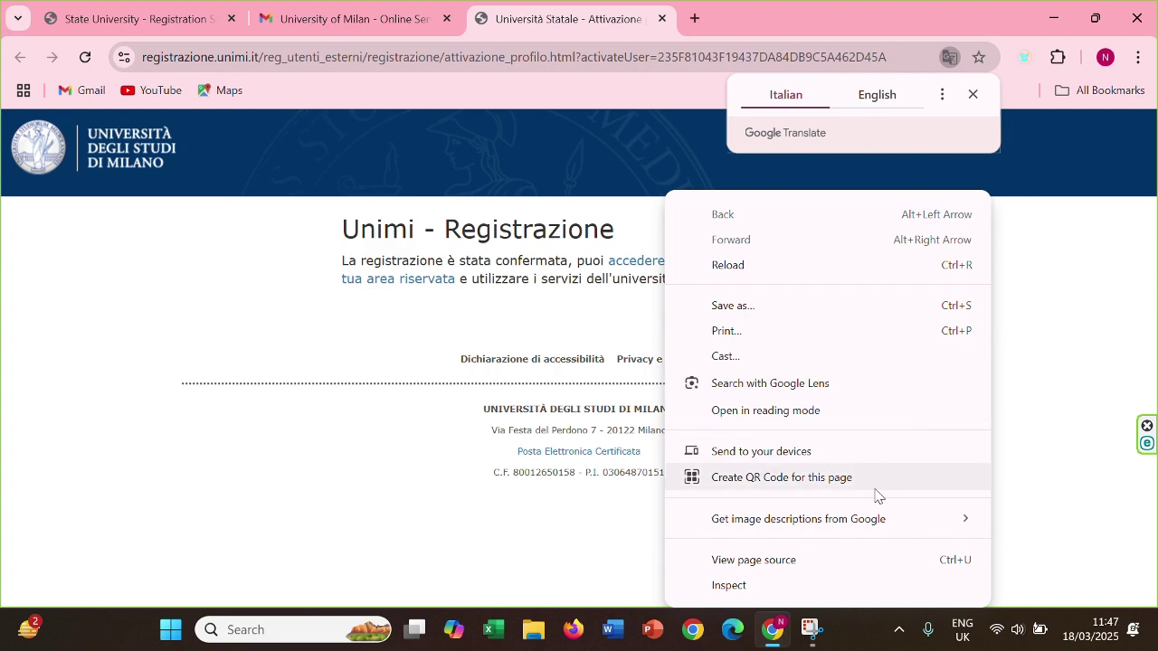
pyautogui.click(880, 106)
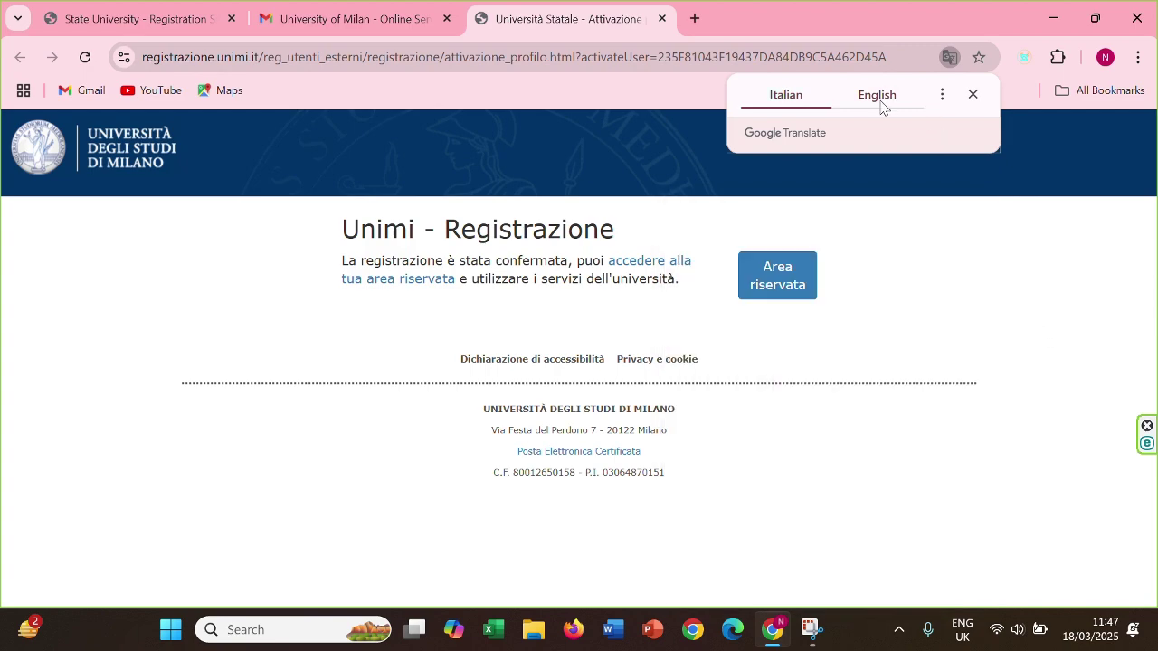
pyautogui.click(879, 106)
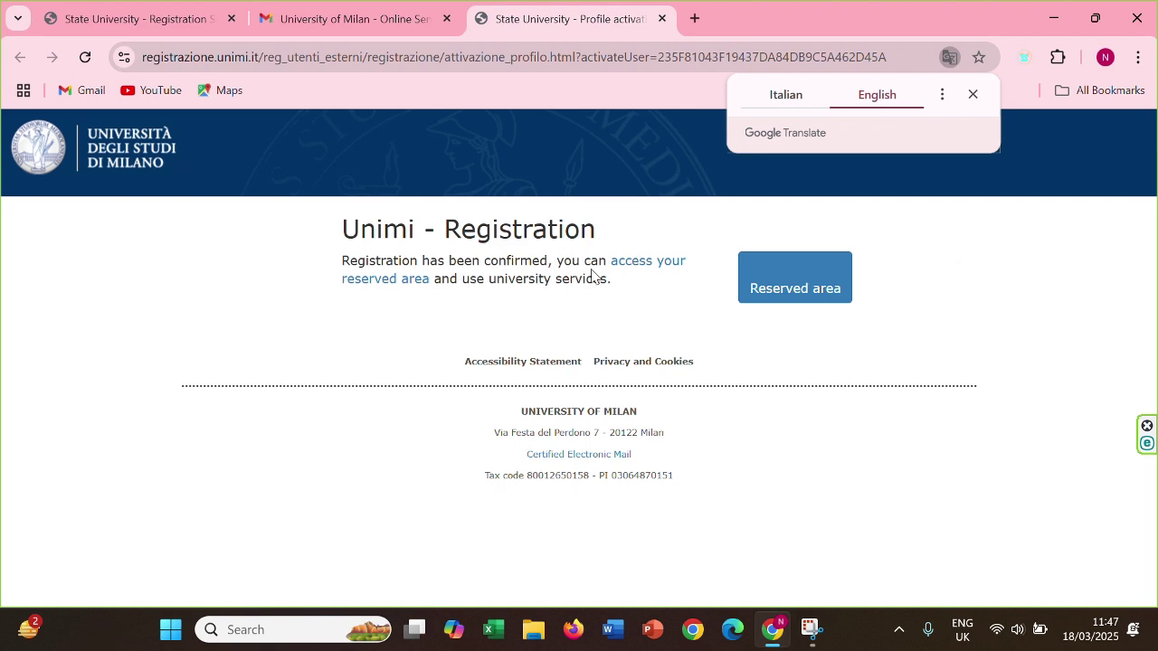
pyautogui.click(629, 271)
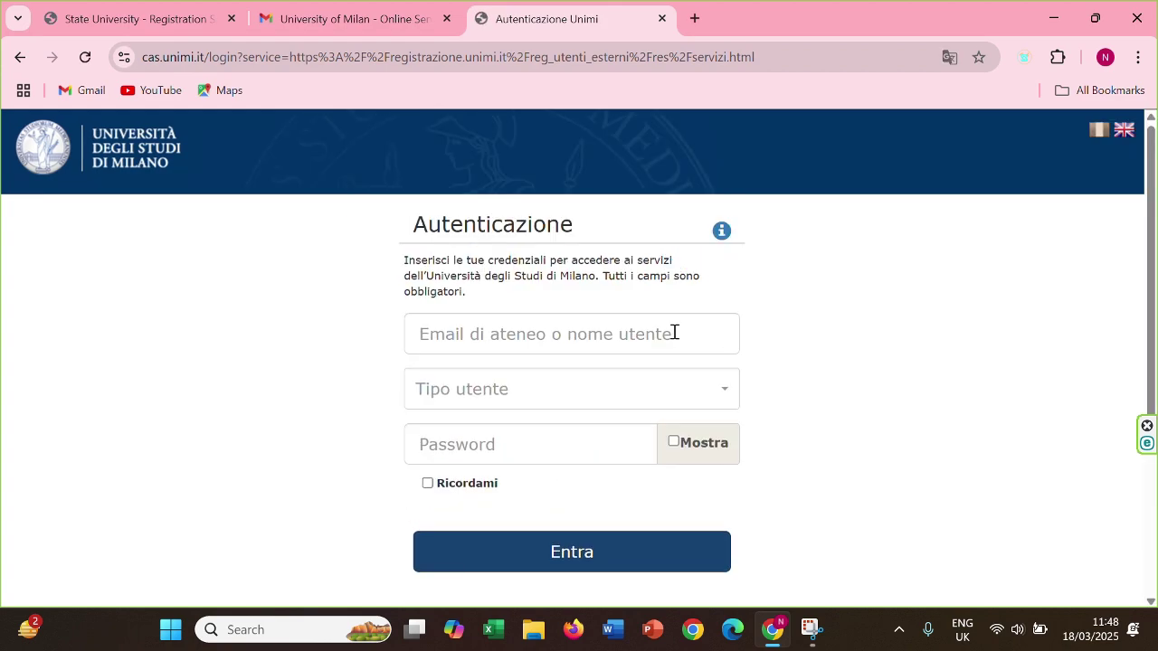
# Sign in as a registered external user with the new username and password
pyautogui.click(621, 318)
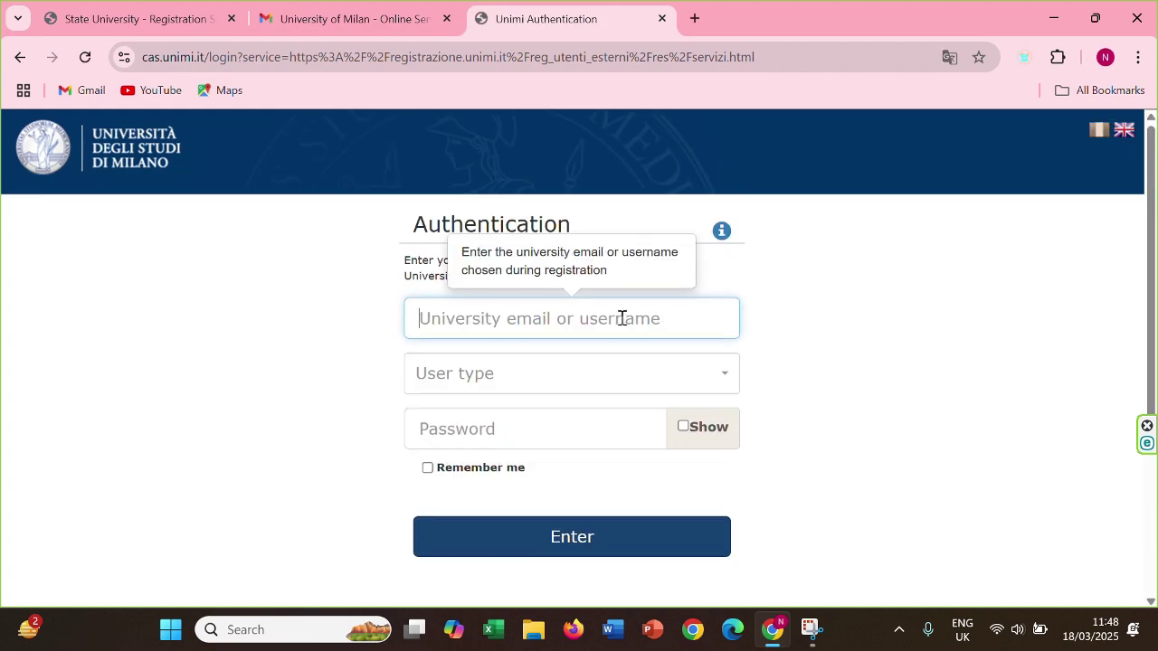
pyautogui.write('no')
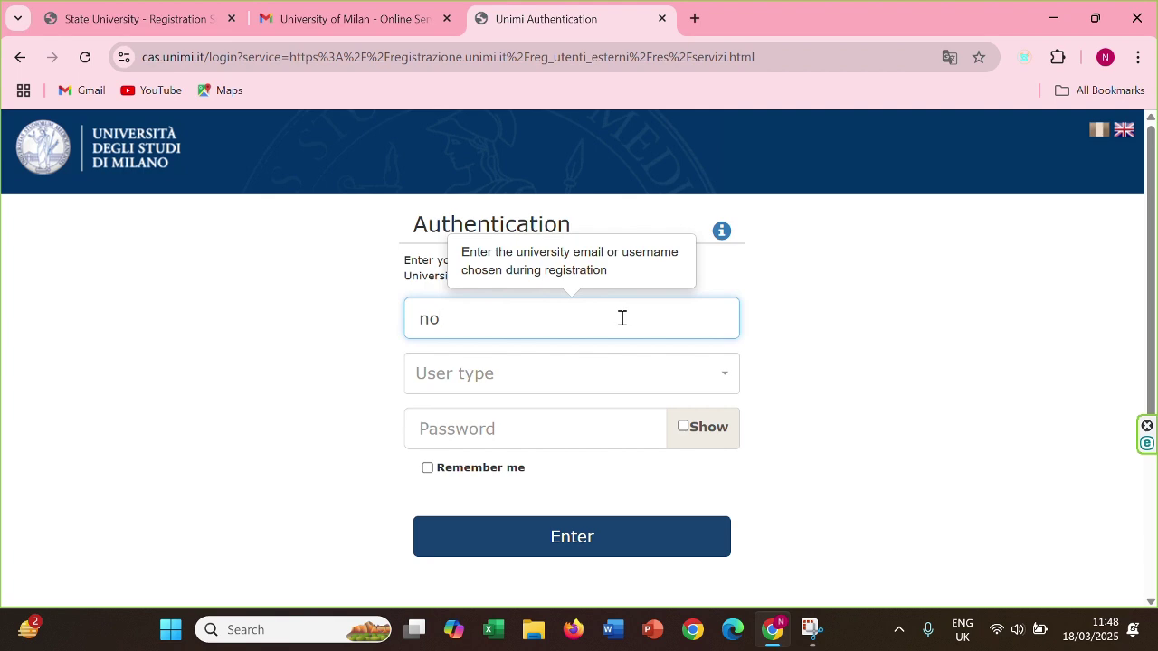
pyautogui.write('bo_2025')
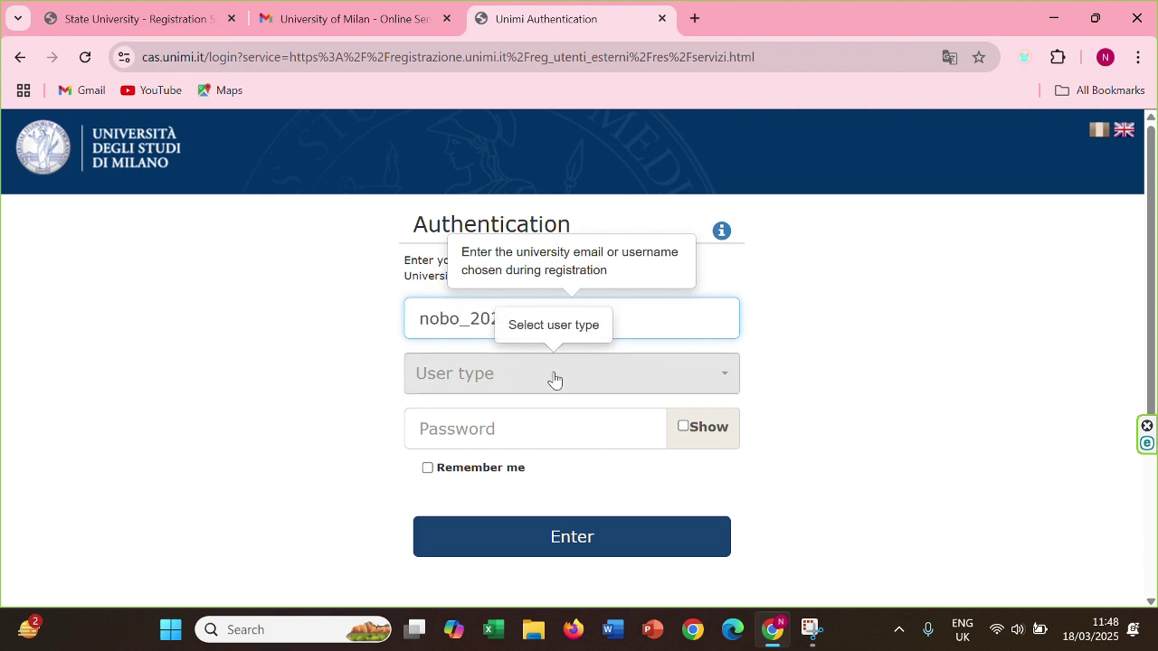
pyautogui.click(554, 378)
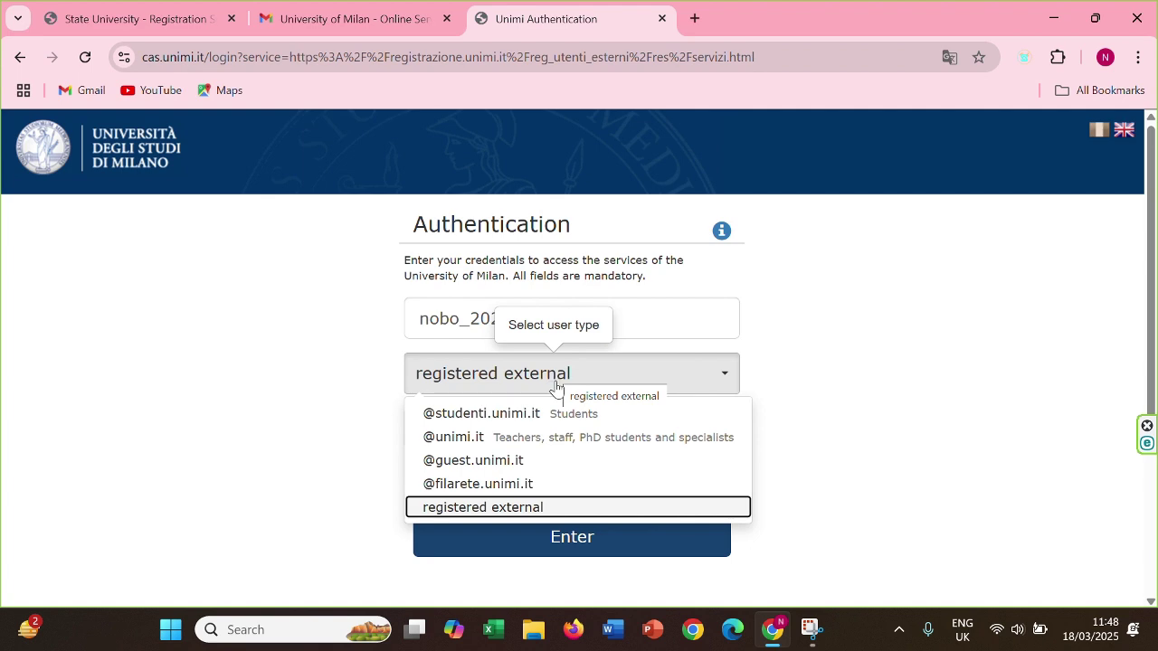
pyautogui.click(545, 512)
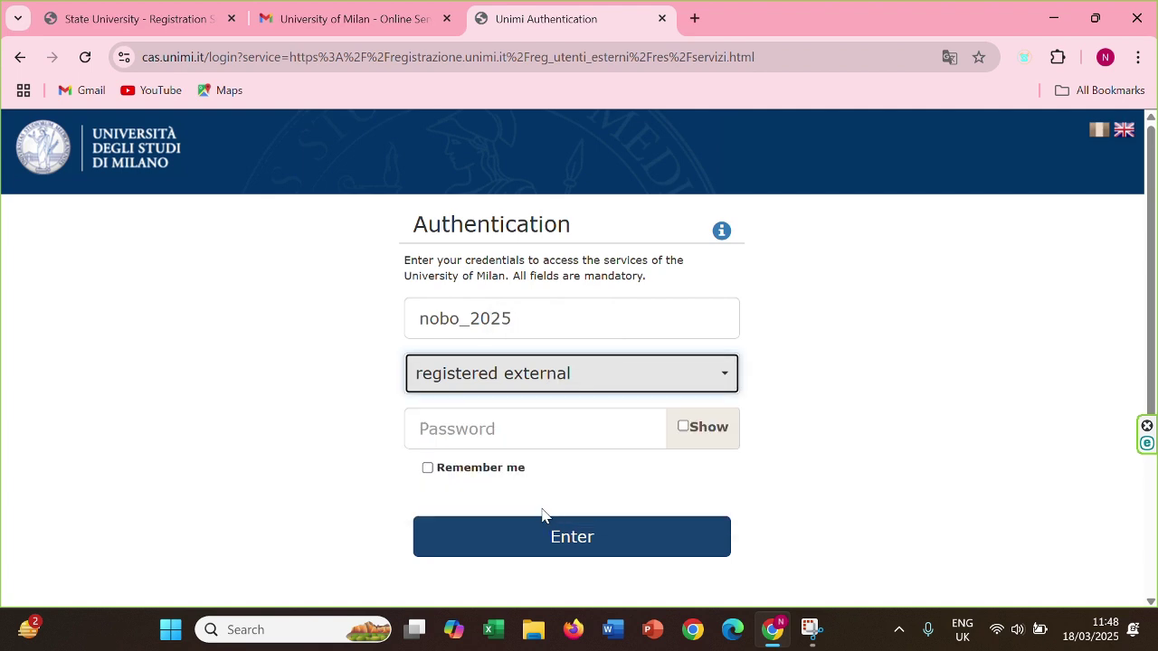
pyautogui.click(536, 431)
pyautogui.write('•')
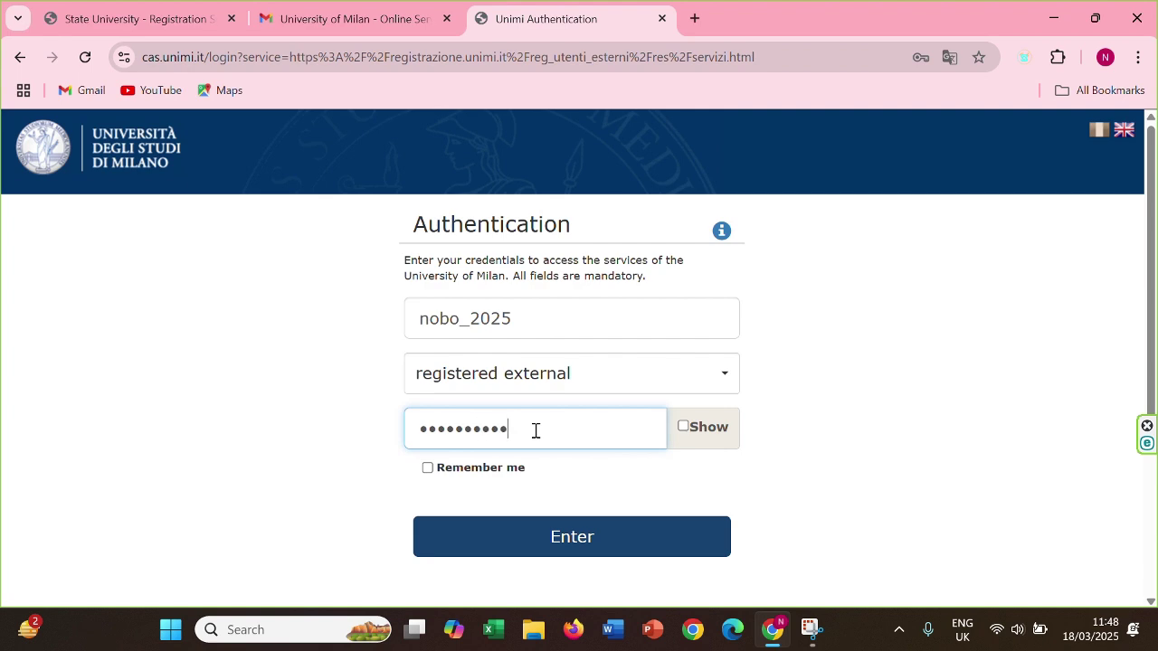
pyautogui.click(554, 550)
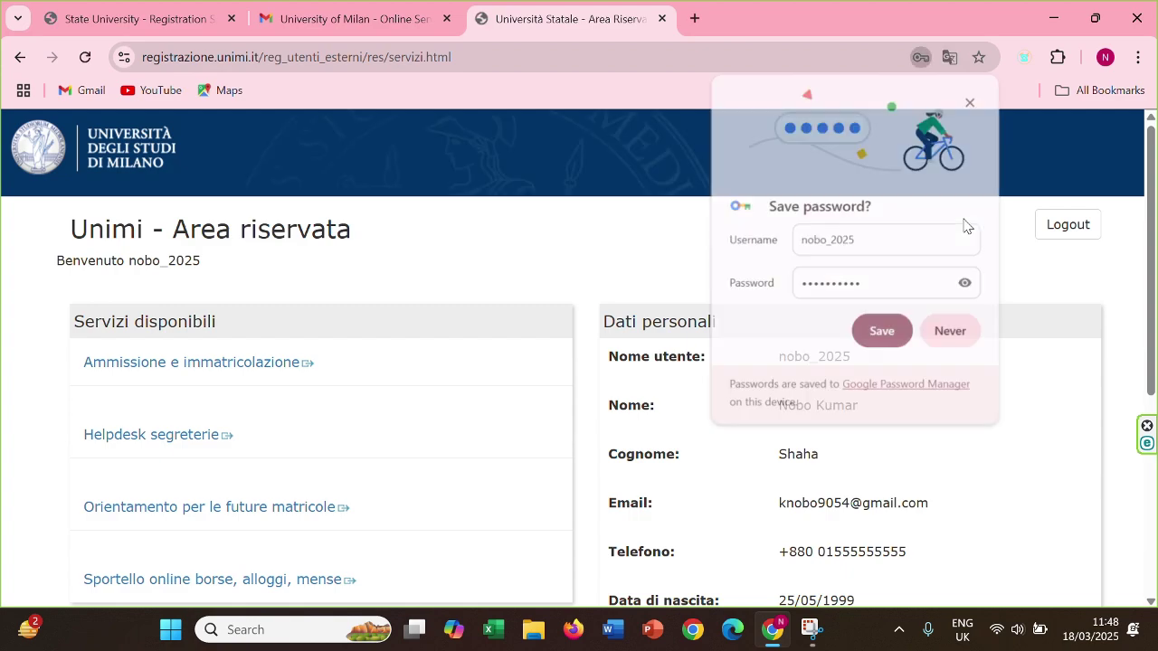
# Decline saving the password and translate the reserved area page into English
pyautogui.click(966, 331)
pyautogui.rightClick(937, 228)
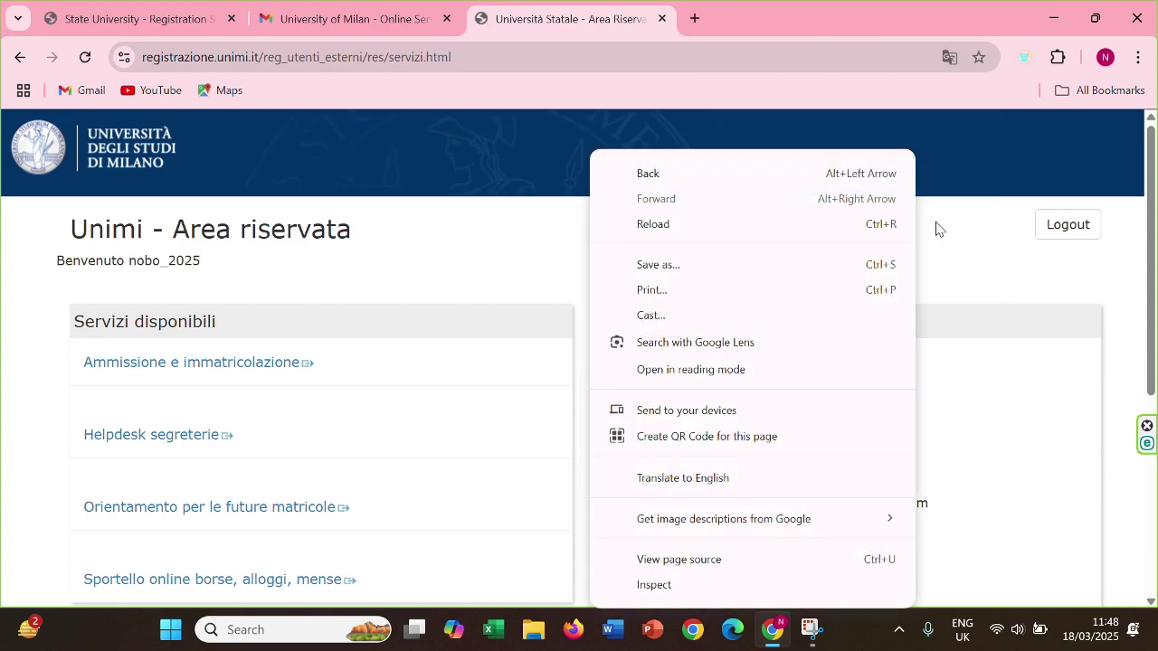
pyautogui.click(760, 476)
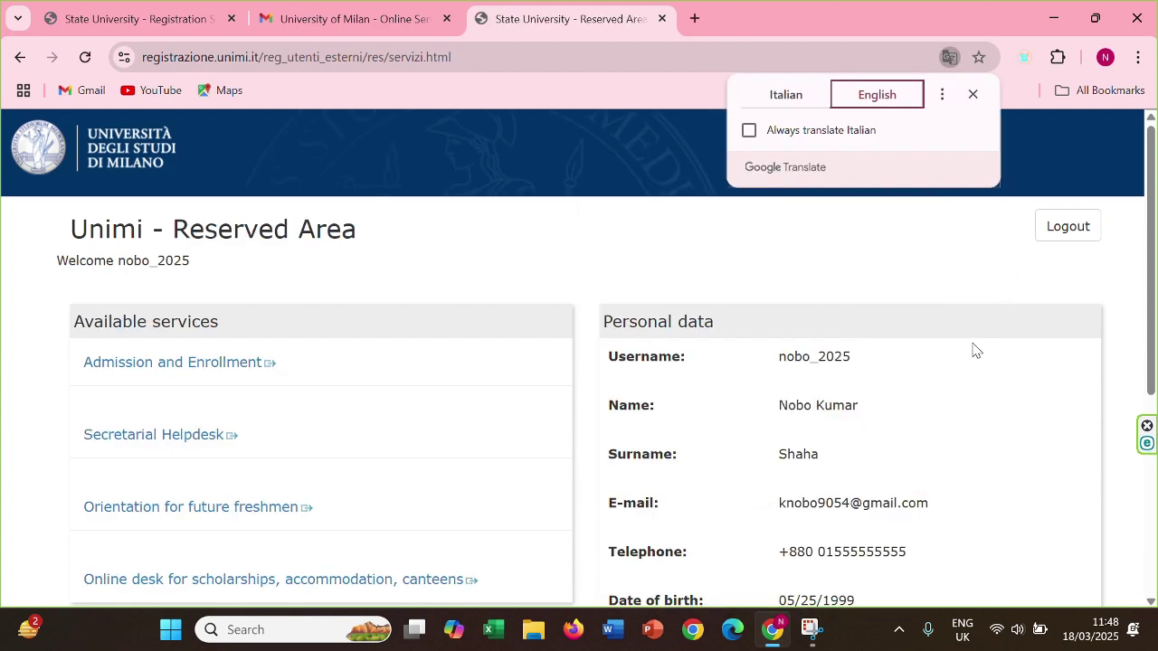
pyautogui.moveTo(1153, 289); pyautogui.dragTo(1138, 363)
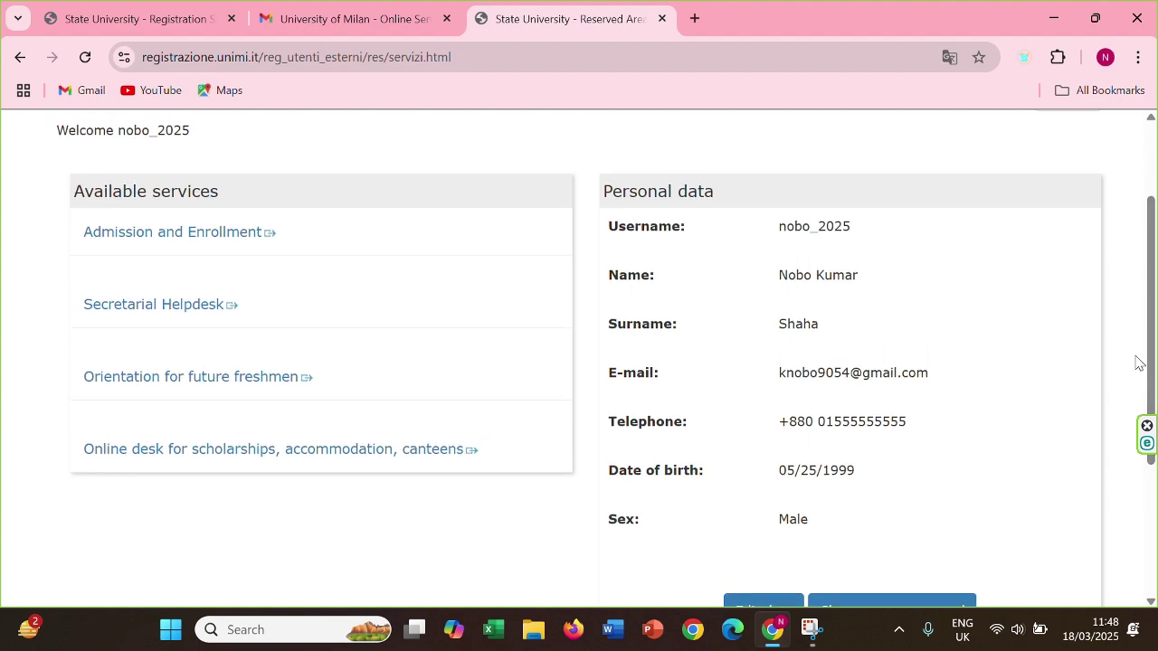
# Under Admission and Enrollment, expand Admissions and rankings and start the open-access two-year master's
pyautogui.click(199, 237)
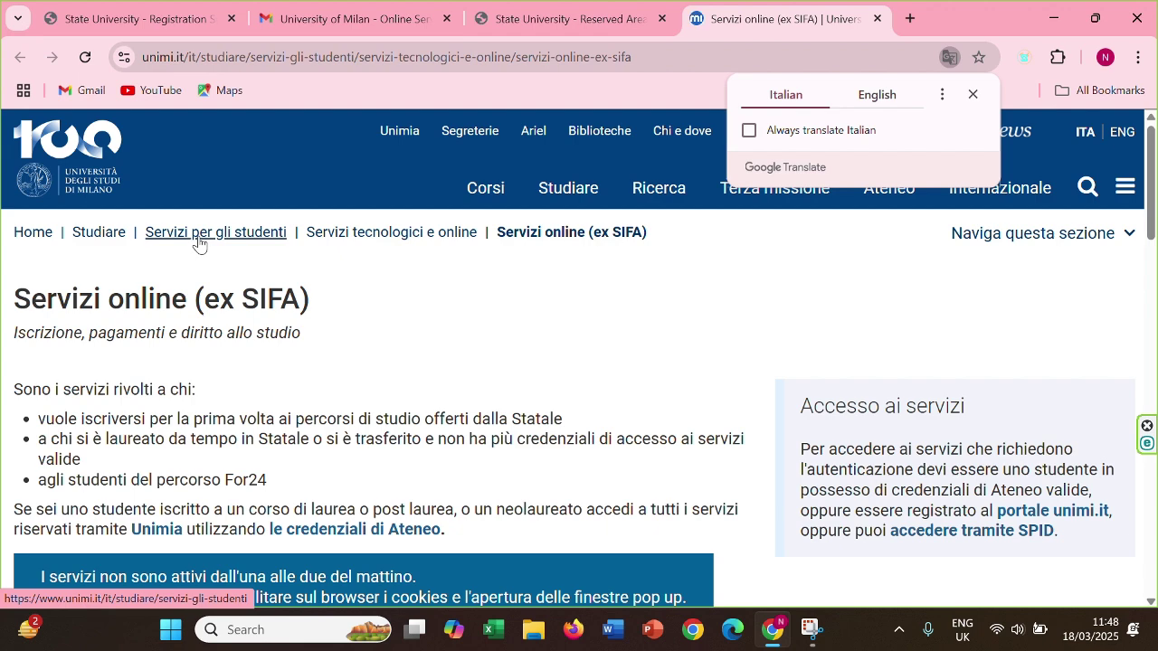
pyautogui.rightClick(581, 286)
pyautogui.click(670, 477)
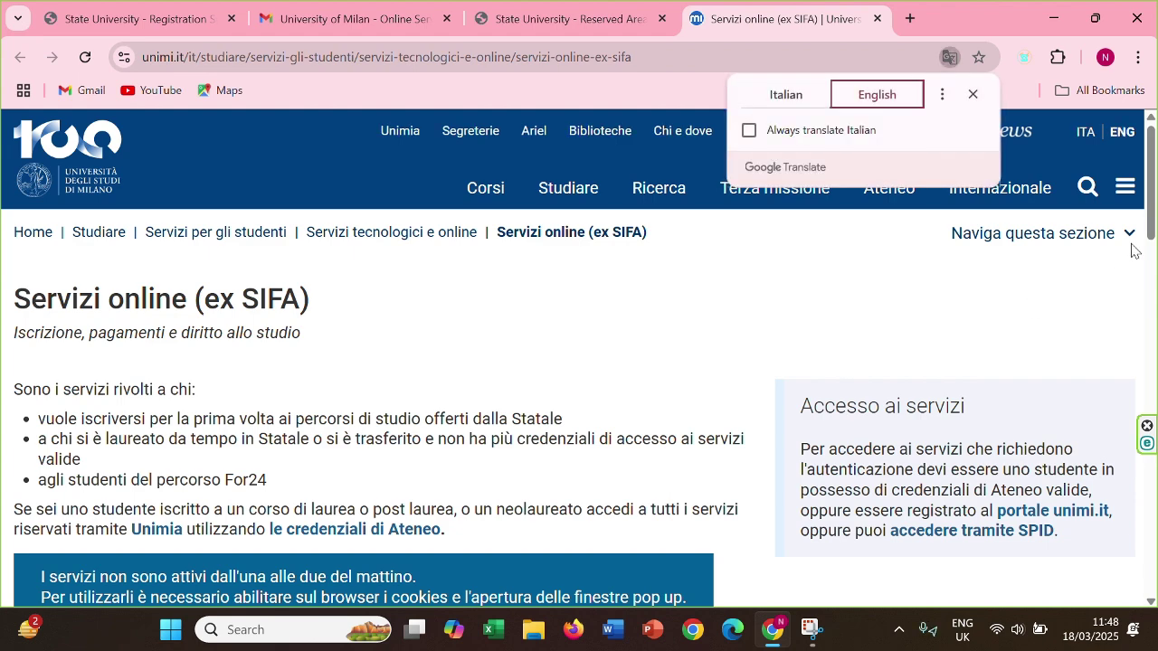
pyautogui.moveTo(1151, 201); pyautogui.dragTo(1153, 328)
pyautogui.click(482, 364)
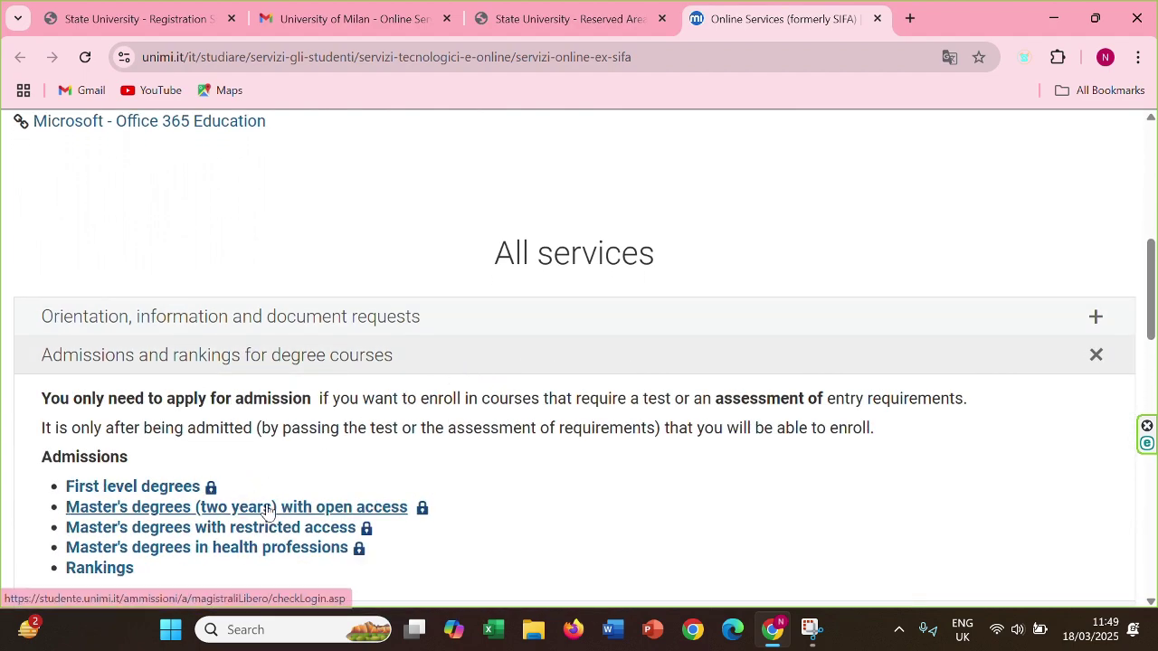
pyautogui.click(305, 508)
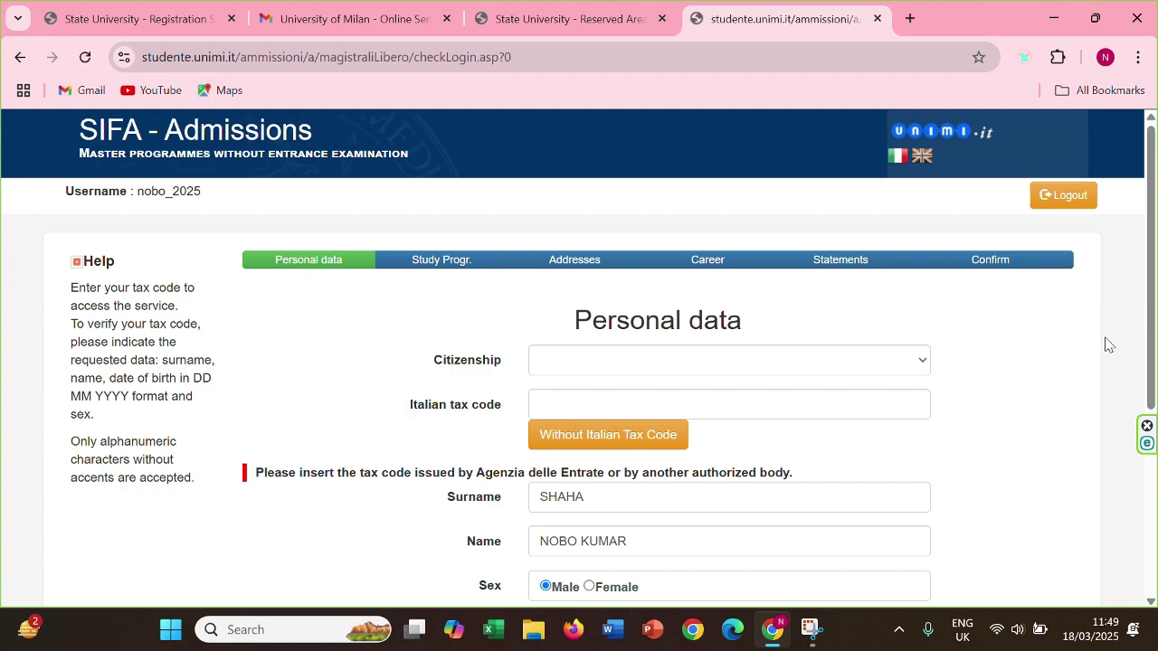
# Set citizenship to BANGLADESHI and declare no Italian tax code
pyautogui.moveTo(1151, 351); pyautogui.dragTo(1140, 375)
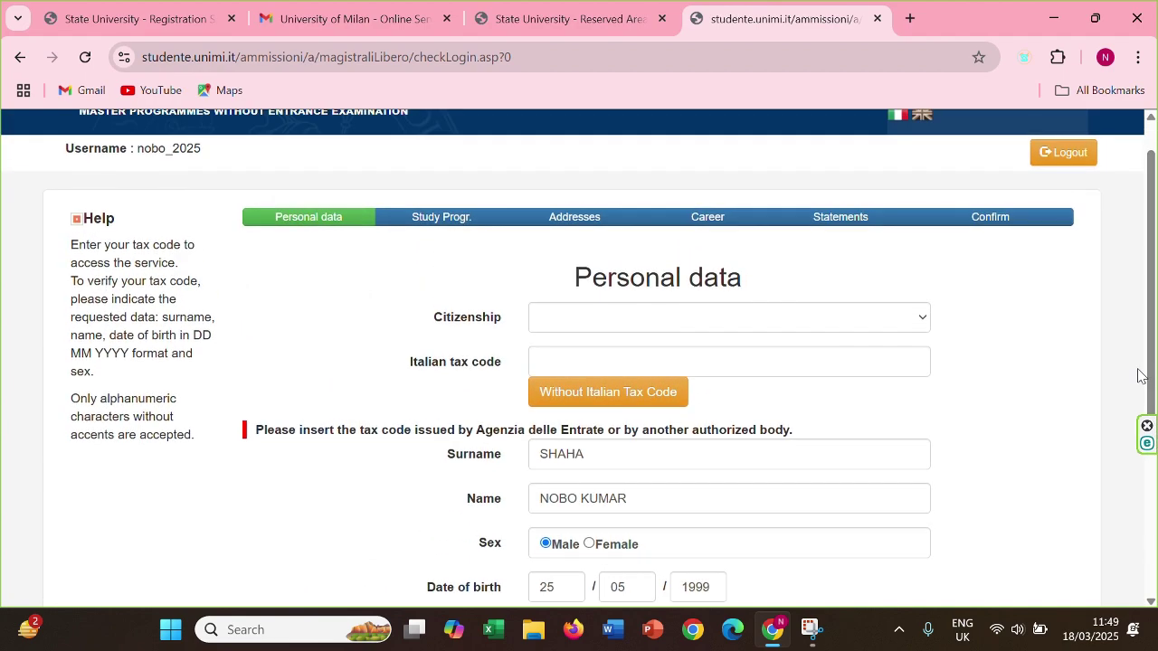
pyautogui.click(773, 332)
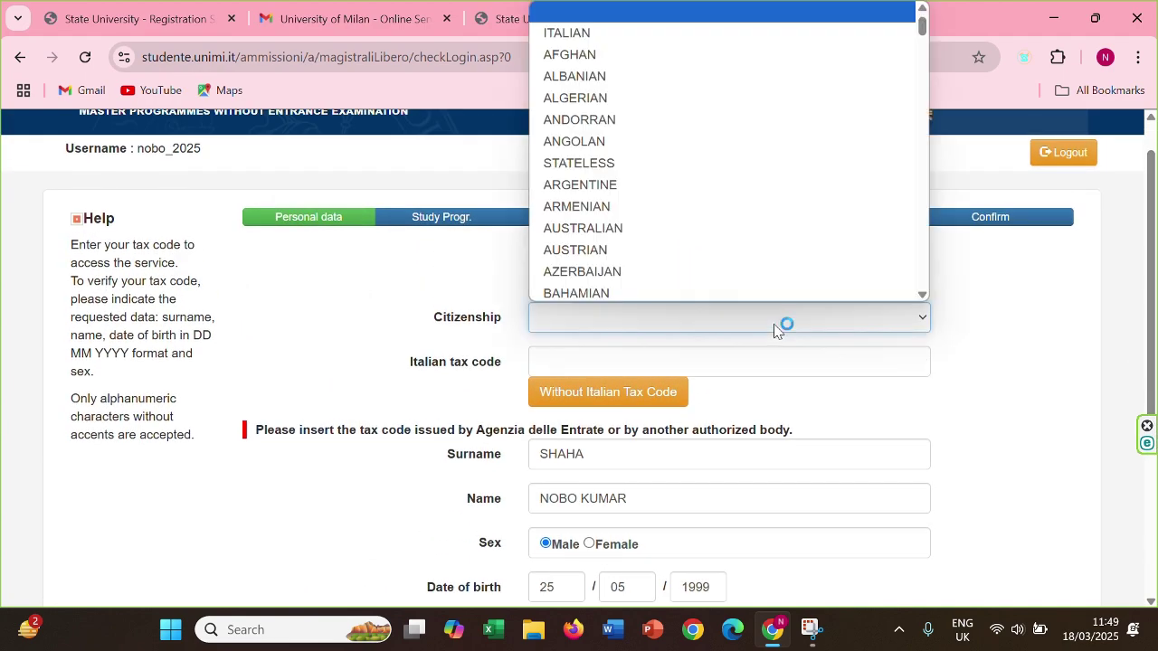
pyautogui.scroll(-2, 636, 253)
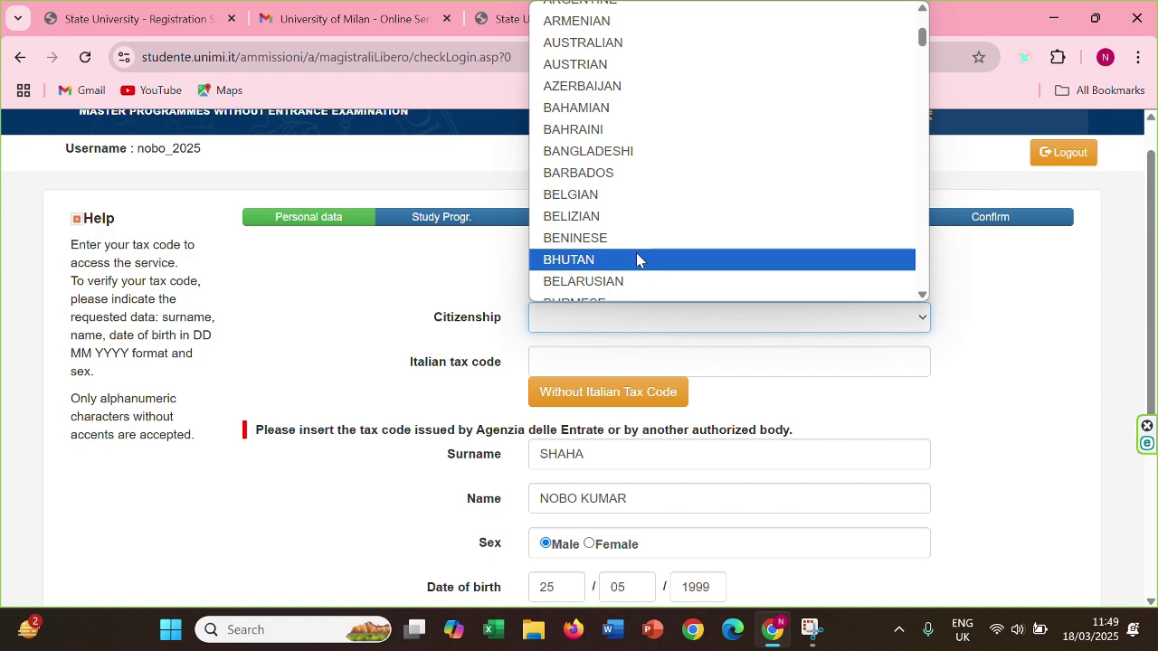
pyautogui.scroll(2, 636, 264)
pyautogui.scroll(-2, 636, 264)
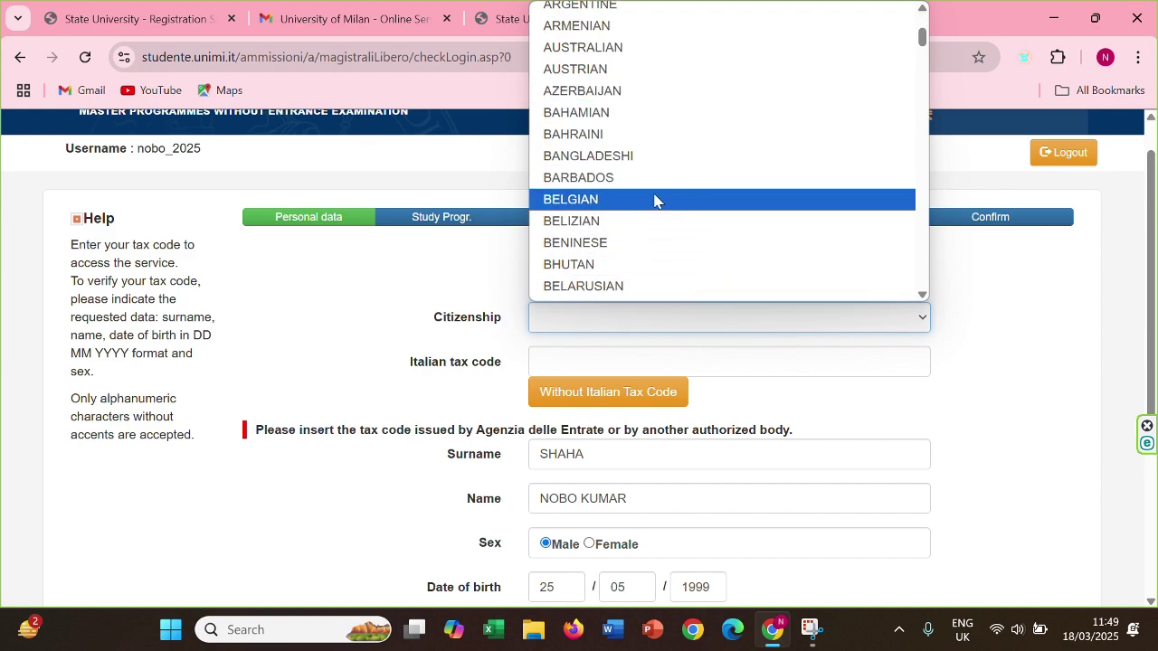
pyautogui.click(670, 157)
pyautogui.click(624, 361)
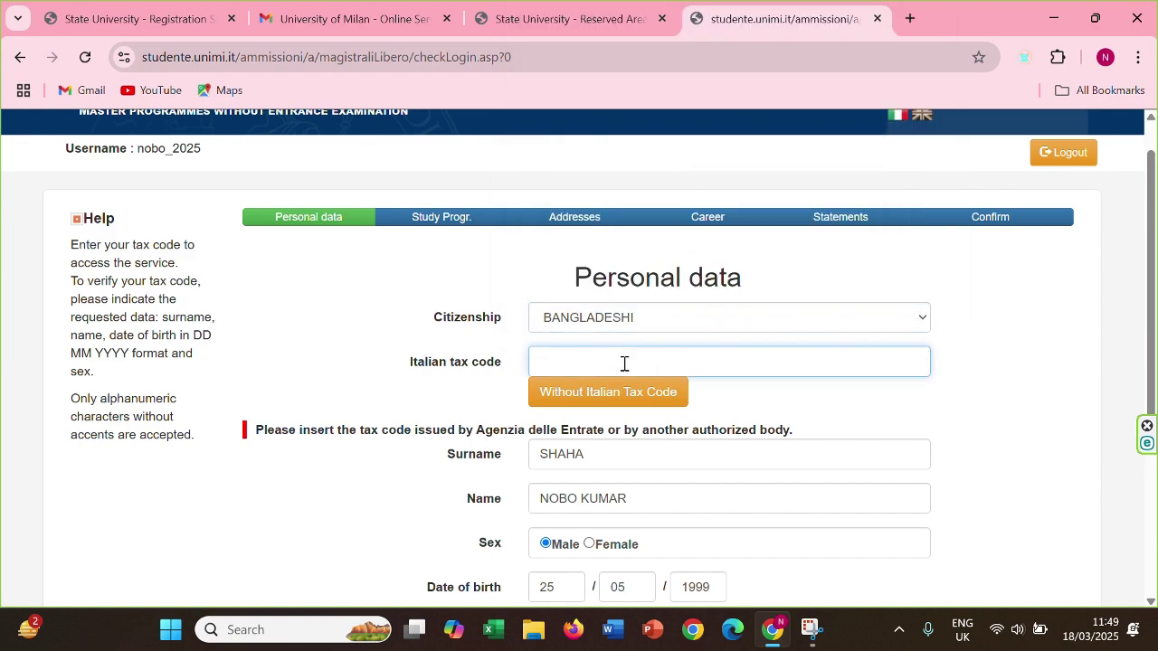
pyautogui.click(630, 404)
# Enter the place of birth, choose BANGLADESH as country of birth, and continue
pyautogui.scroll(1, 630, 407)
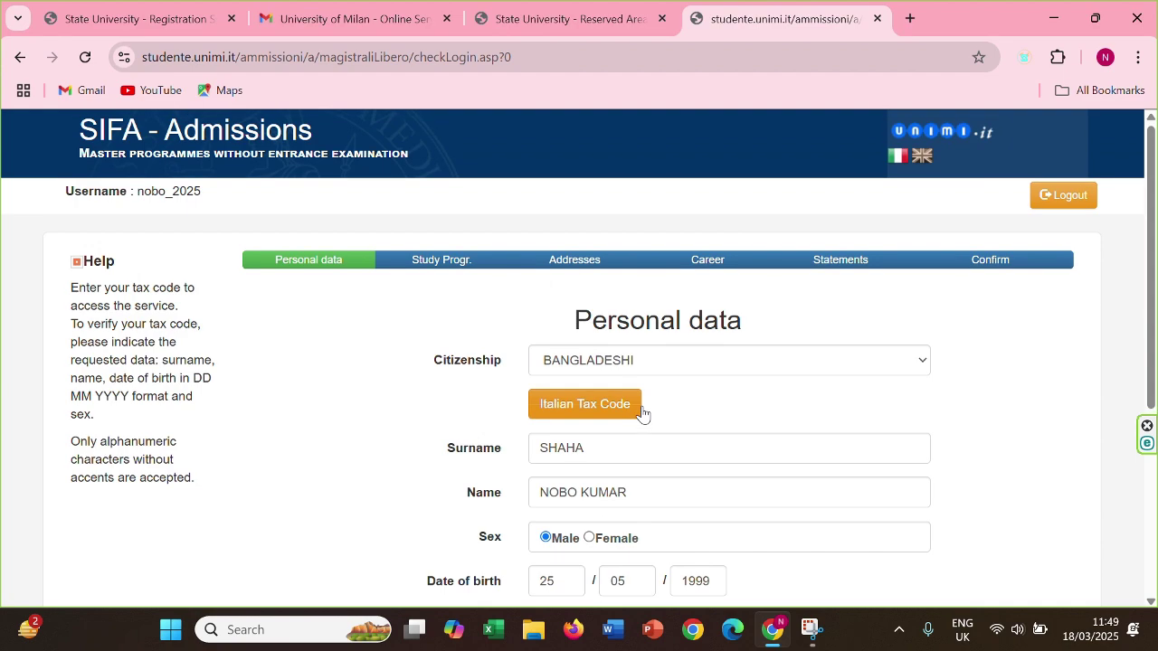
pyautogui.moveTo(1154, 338); pyautogui.dragTo(1157, 350)
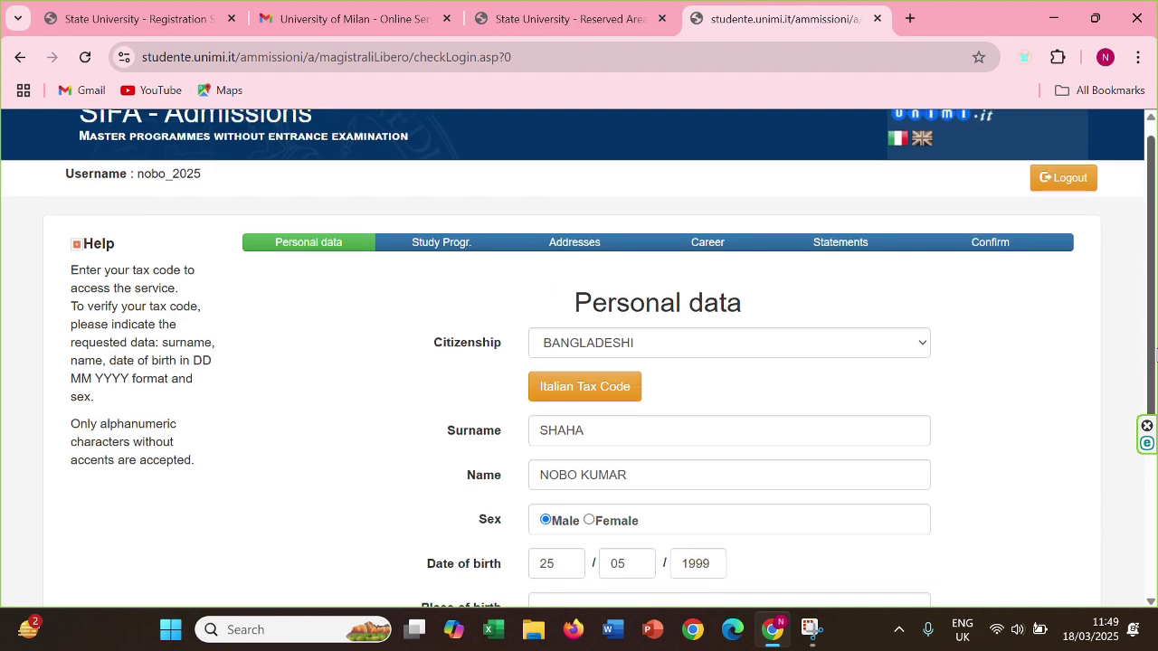
pyautogui.scroll(-2, 861, 436)
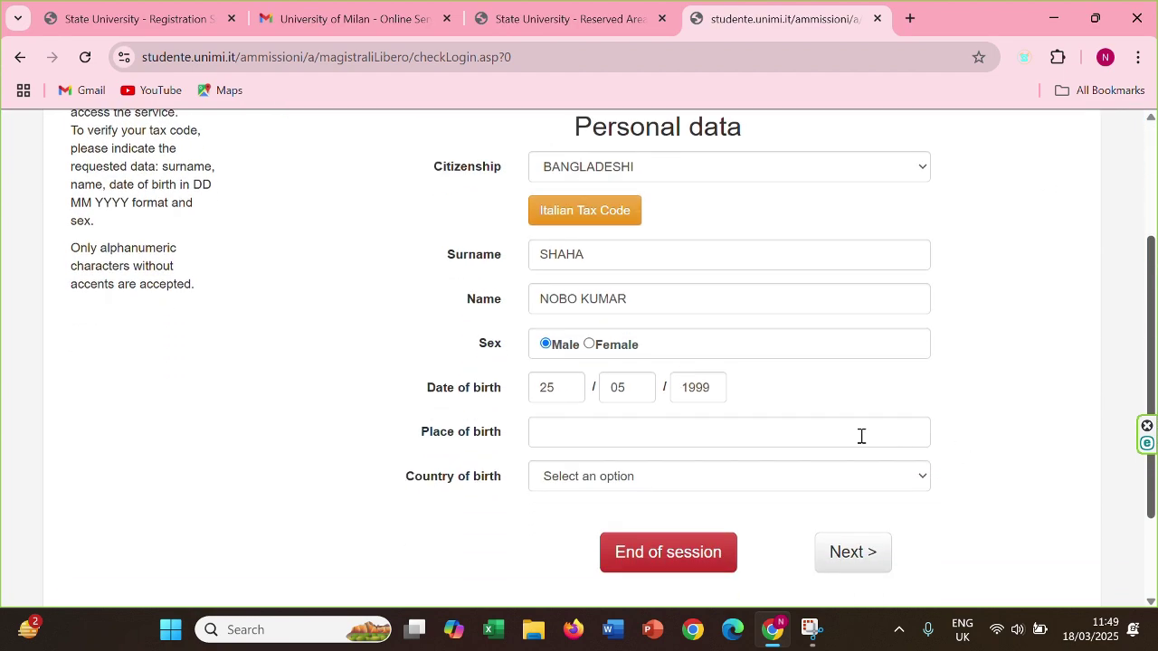
pyautogui.click(822, 432)
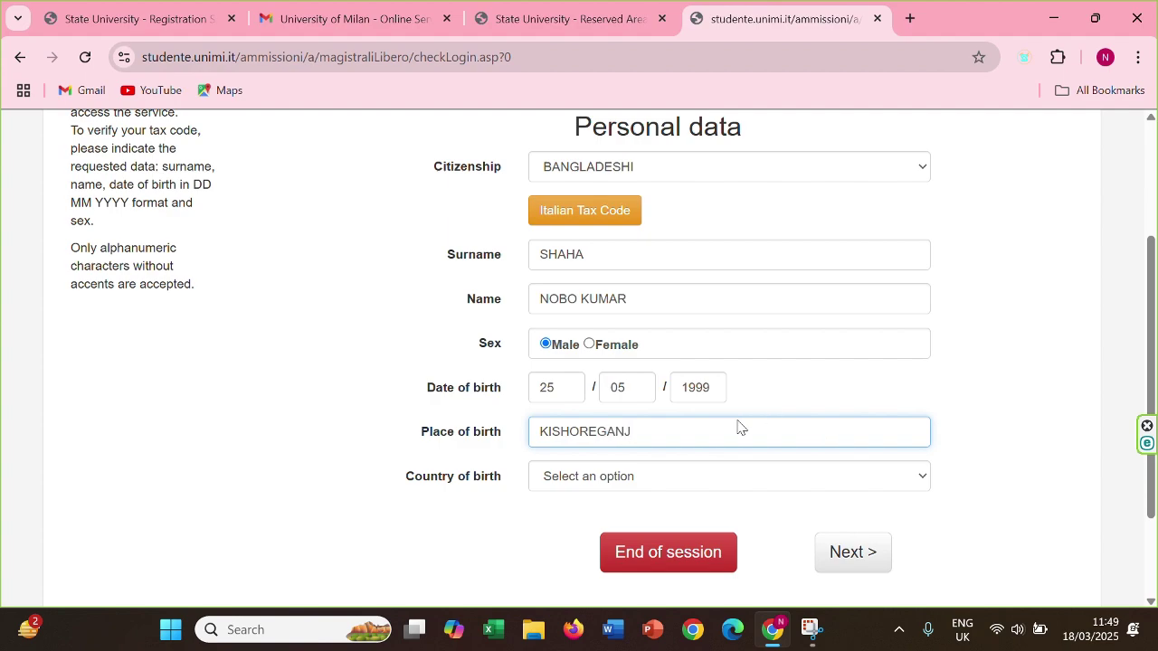
pyautogui.click(780, 477)
pyautogui.scroll(-5, 716, 349)
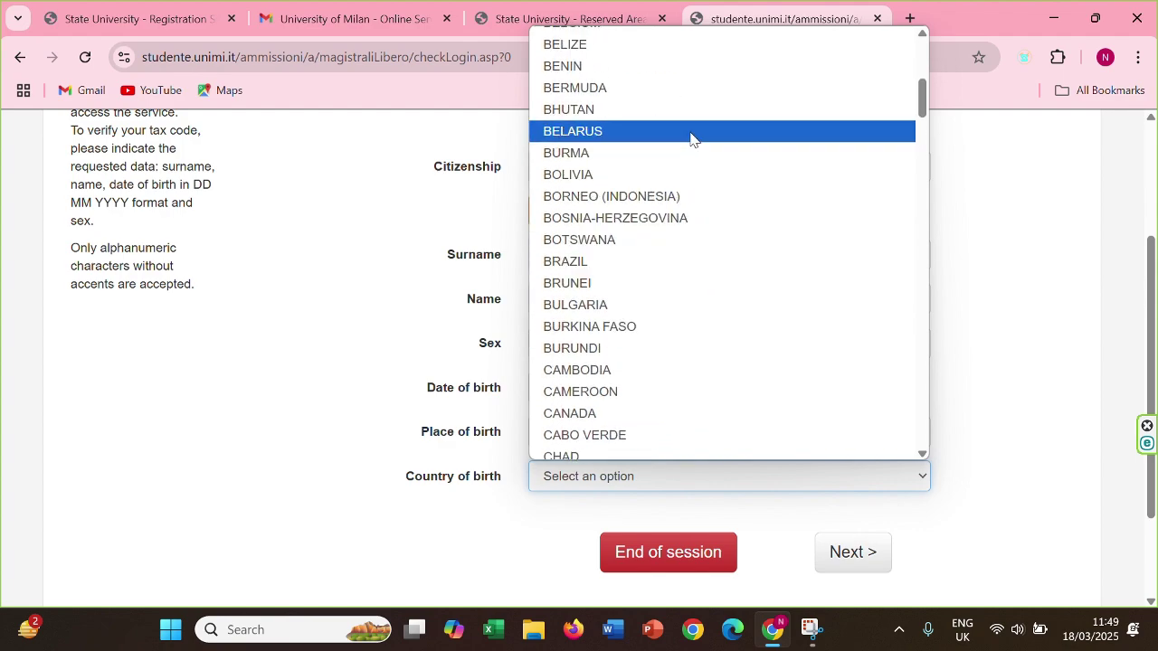
pyautogui.moveTo(921, 108)
pyautogui.mouseDown()
pyautogui.moveTo(922, 138)
pyautogui.moveTo(925, 97)
pyautogui.mouseUp()
pyautogui.click(773, 109)
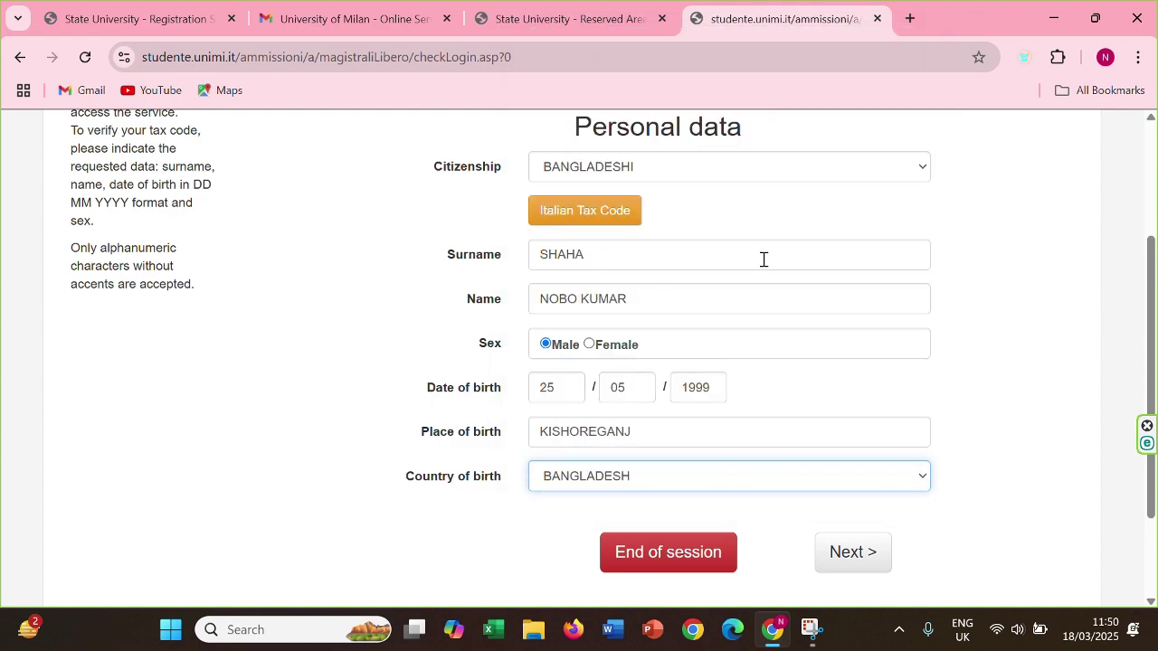
pyautogui.click(850, 550)
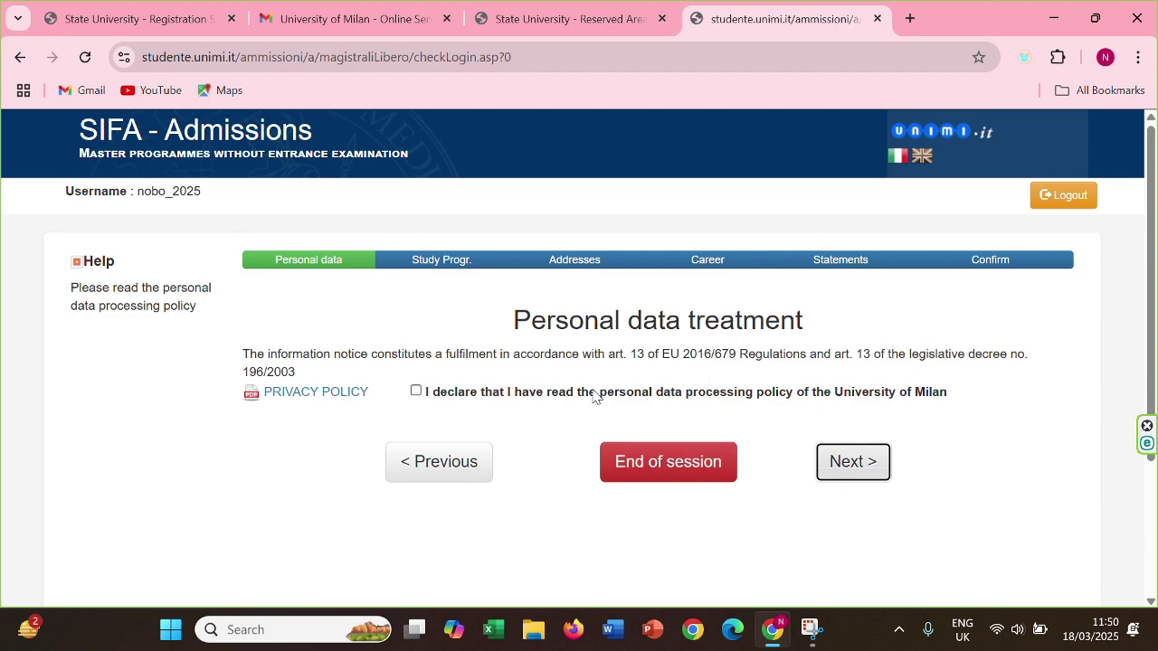
# Accept the privacy declaration, set the qualification category to Foreign, and continue
pyautogui.click(417, 391)
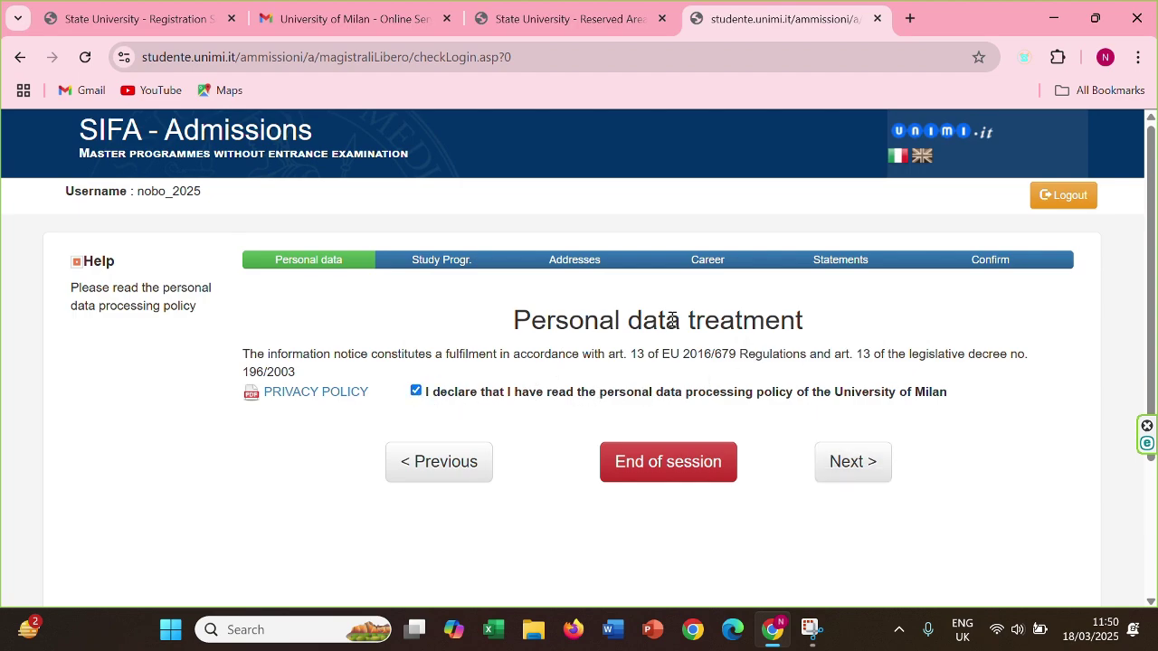
pyautogui.click(855, 460)
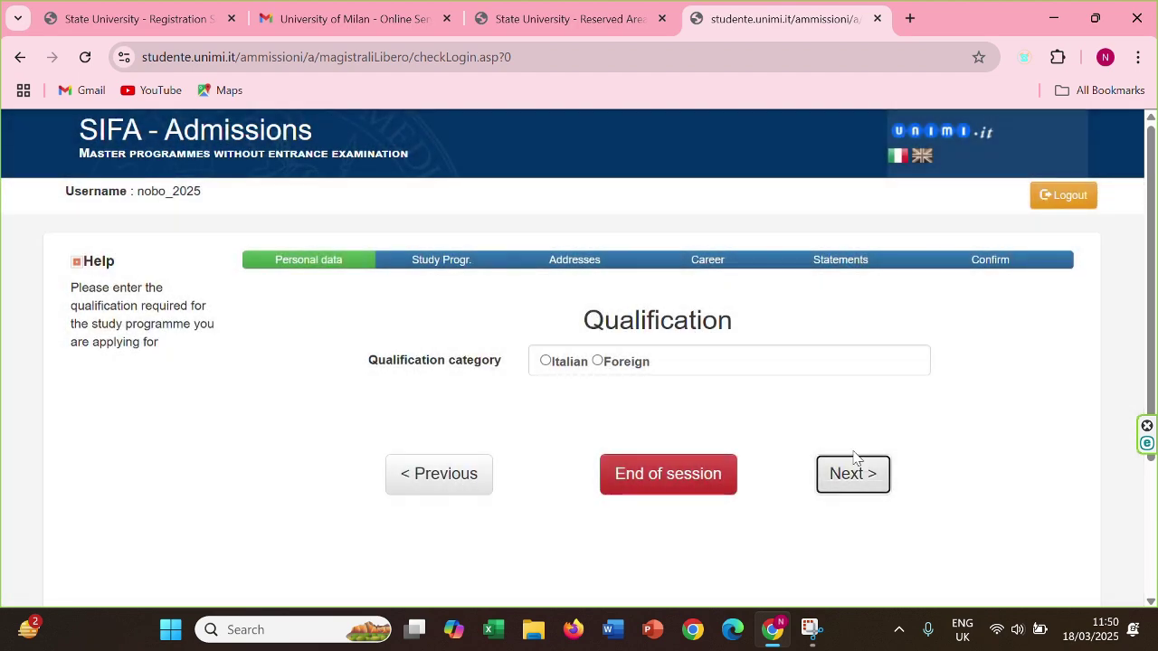
pyautogui.click(592, 360)
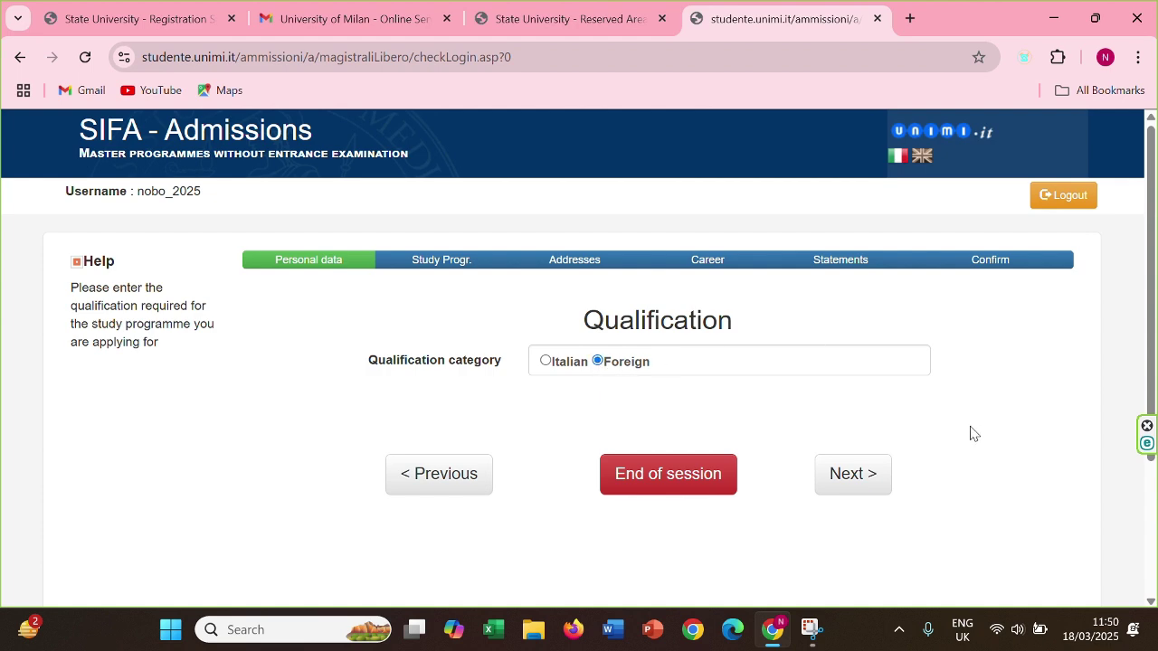
pyautogui.click(861, 494)
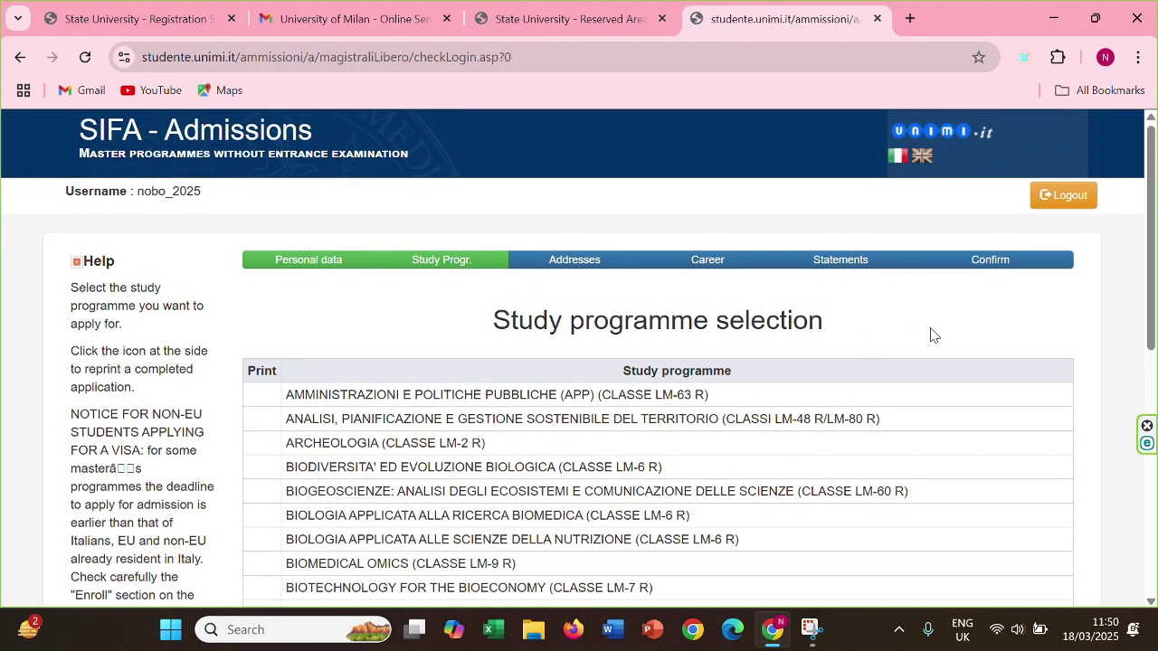
# Switch the site to English and select the MANAGEMENT OF INNOVATION AND ENTREPRENEURSHIP programme
pyautogui.click(923, 159)
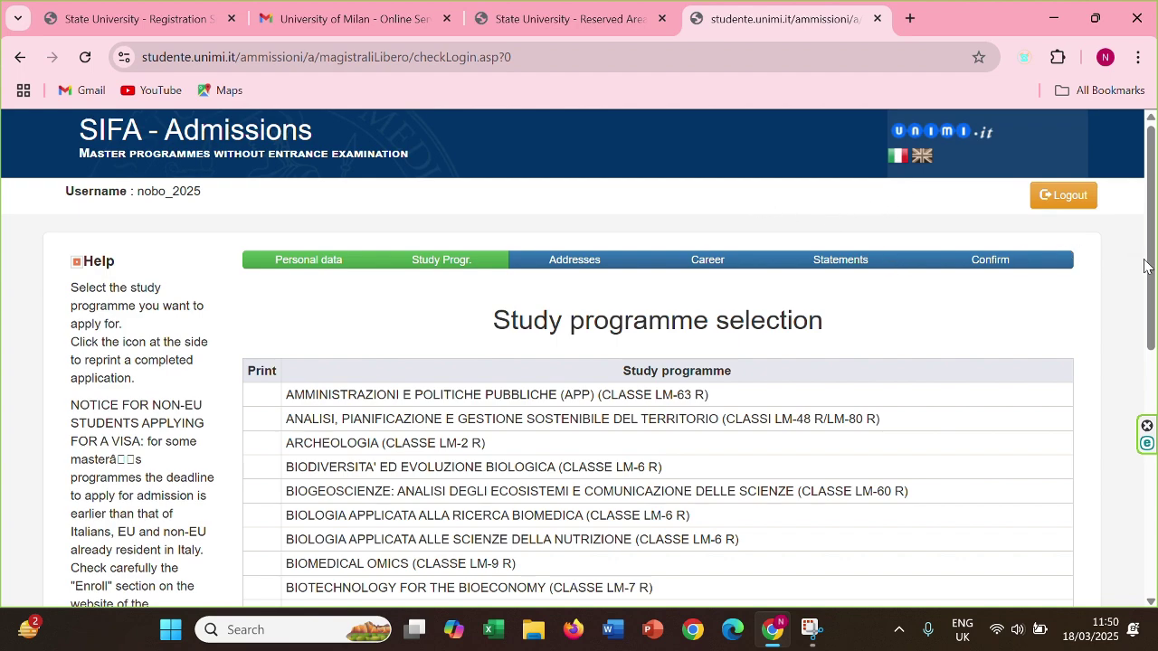
pyautogui.scroll(-4, 1145, 265)
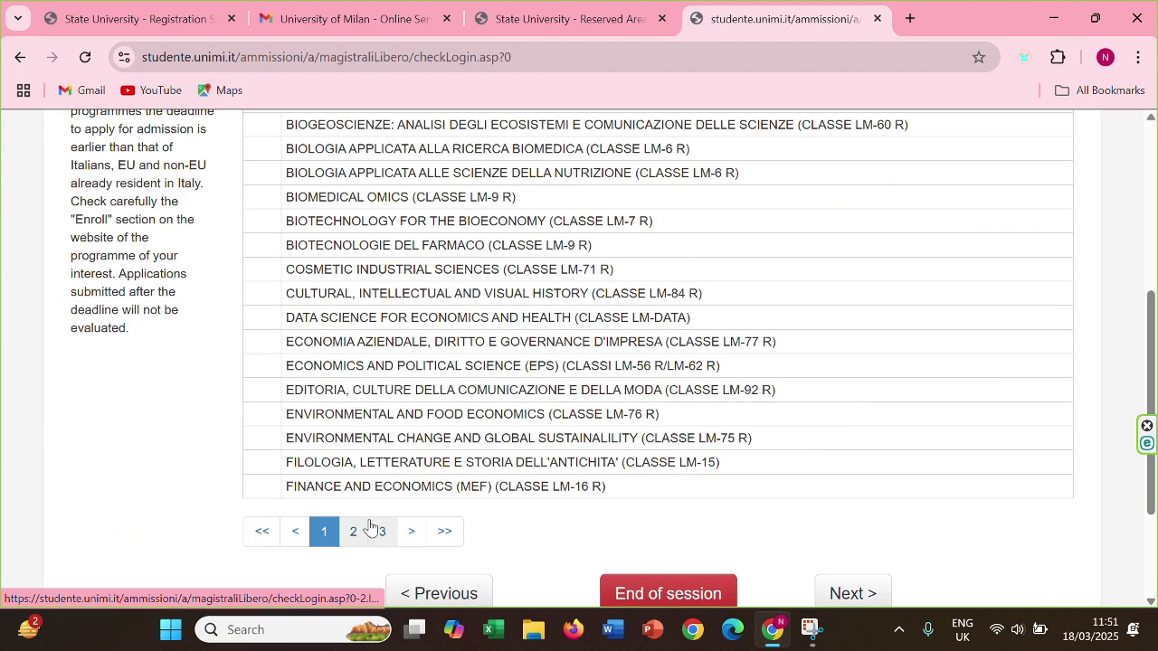
pyautogui.click(367, 527)
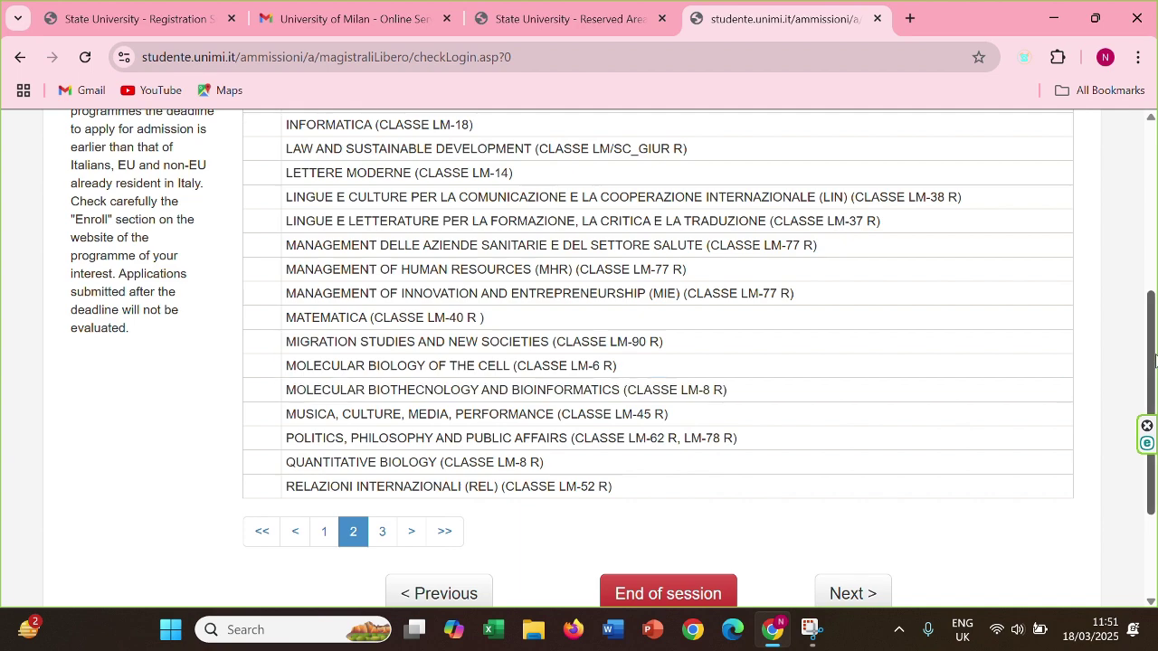
pyautogui.moveTo(1154, 360); pyautogui.dragTo(1152, 337)
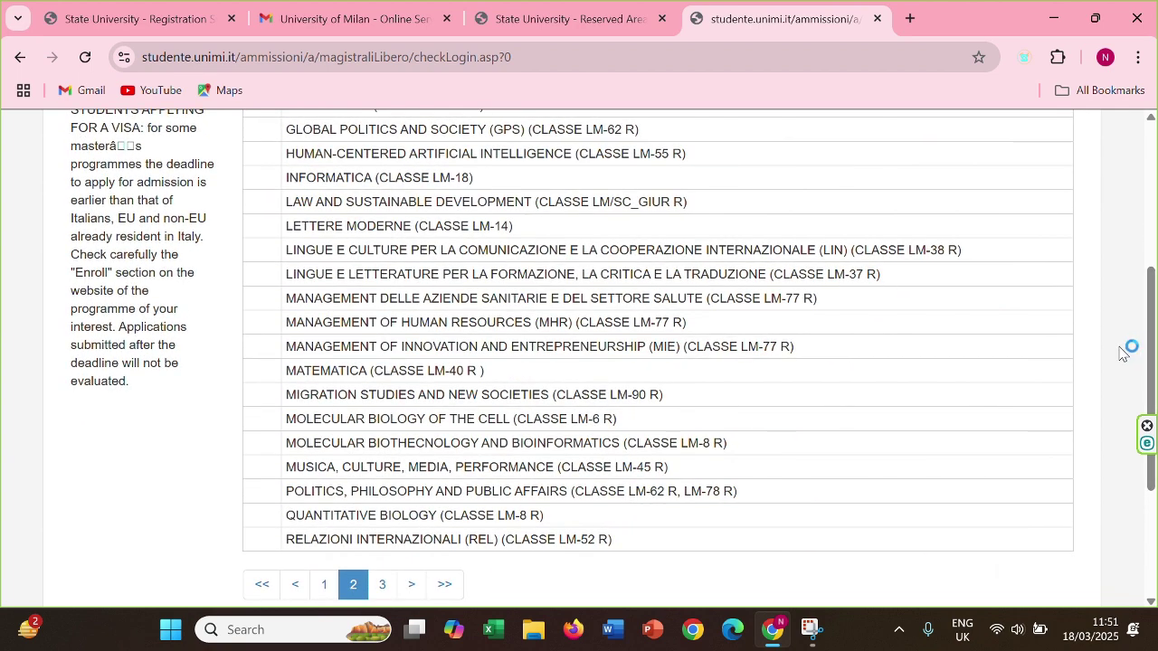
pyautogui.click(955, 396)
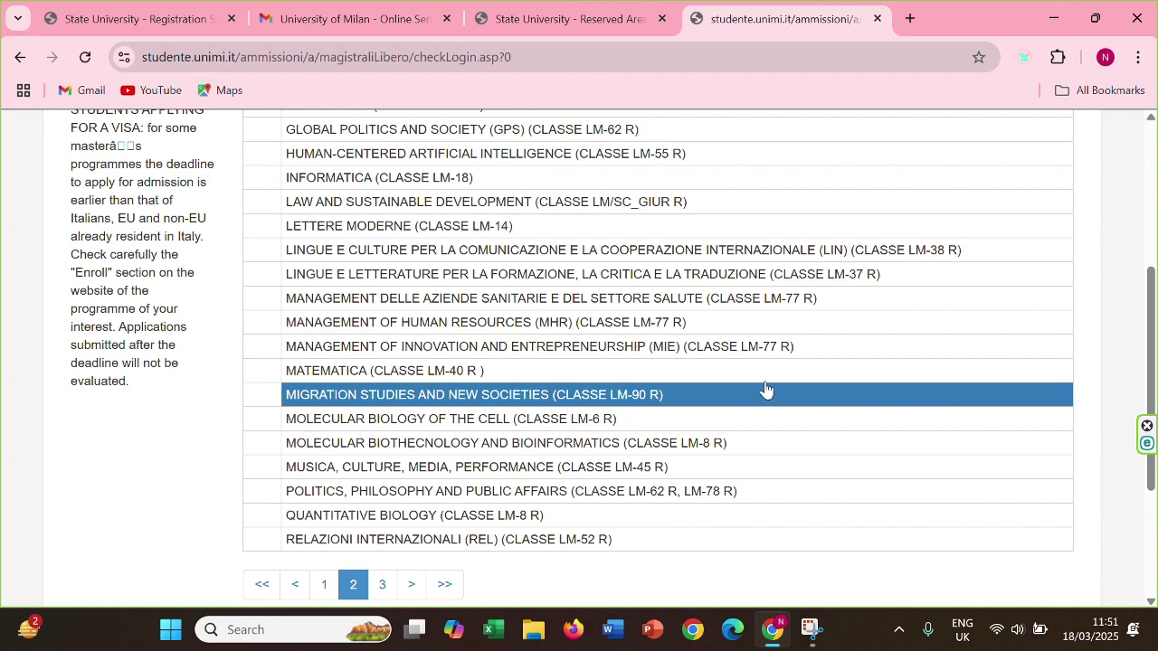
pyautogui.click(660, 355)
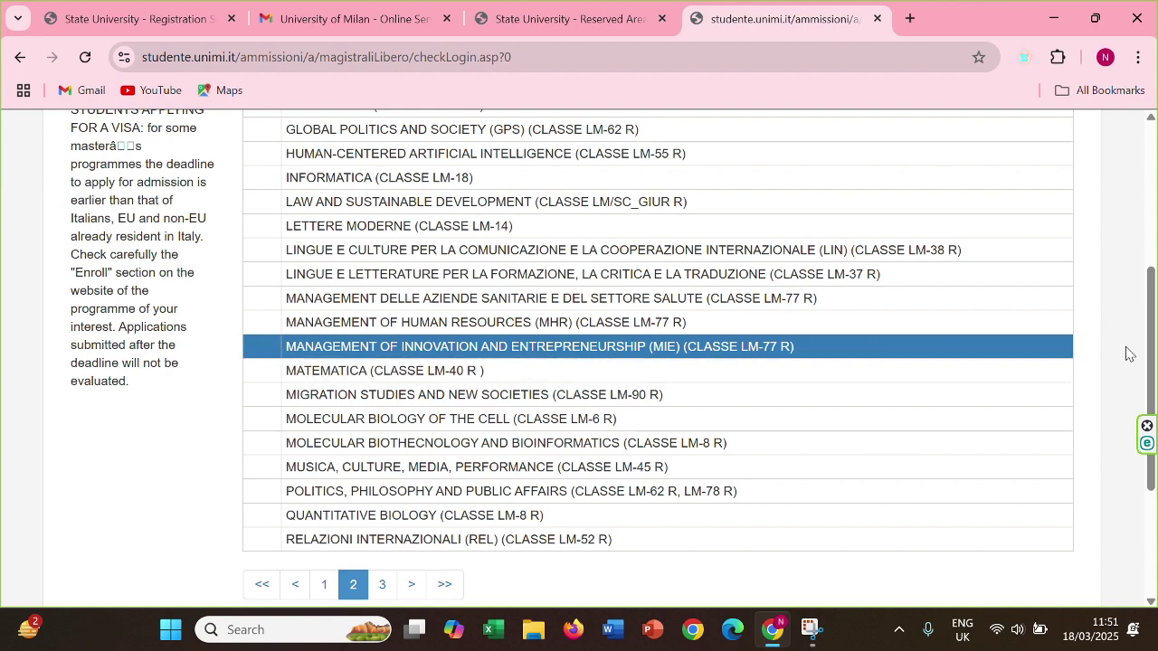
# Confirm the MIE programme and choose the ENTREPRENEURSHIP curriculum
pyautogui.scroll(1, 1155, 362)
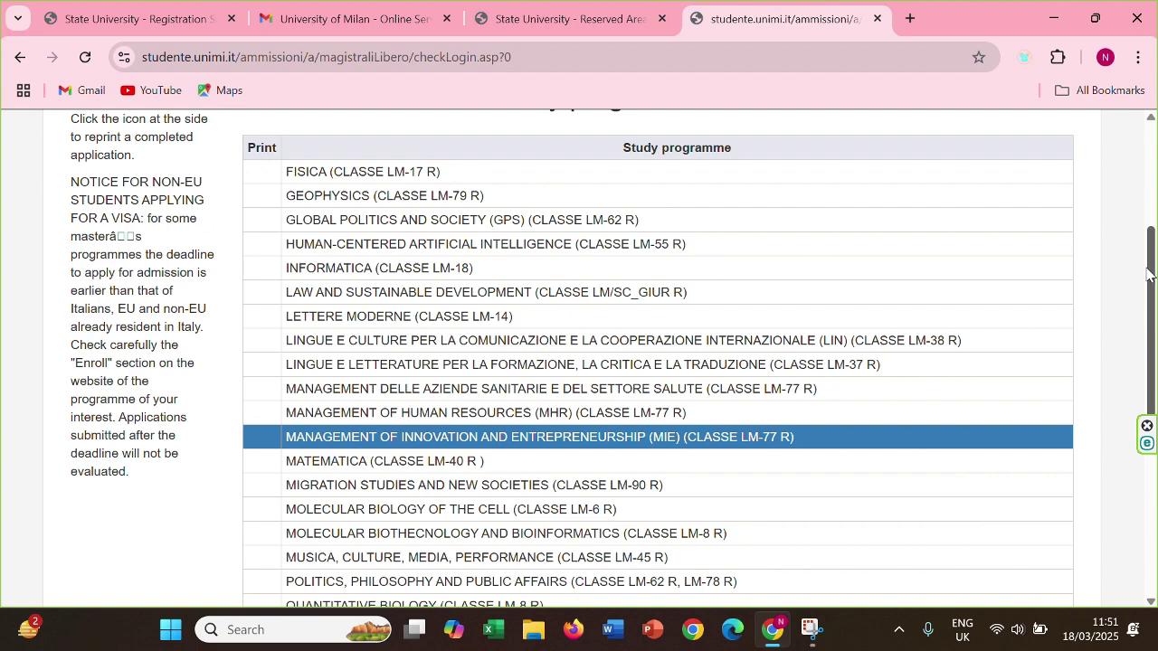
pyautogui.scroll(1, 1151, 235)
pyautogui.moveTo(1151, 230); pyautogui.dragTo(1112, 406)
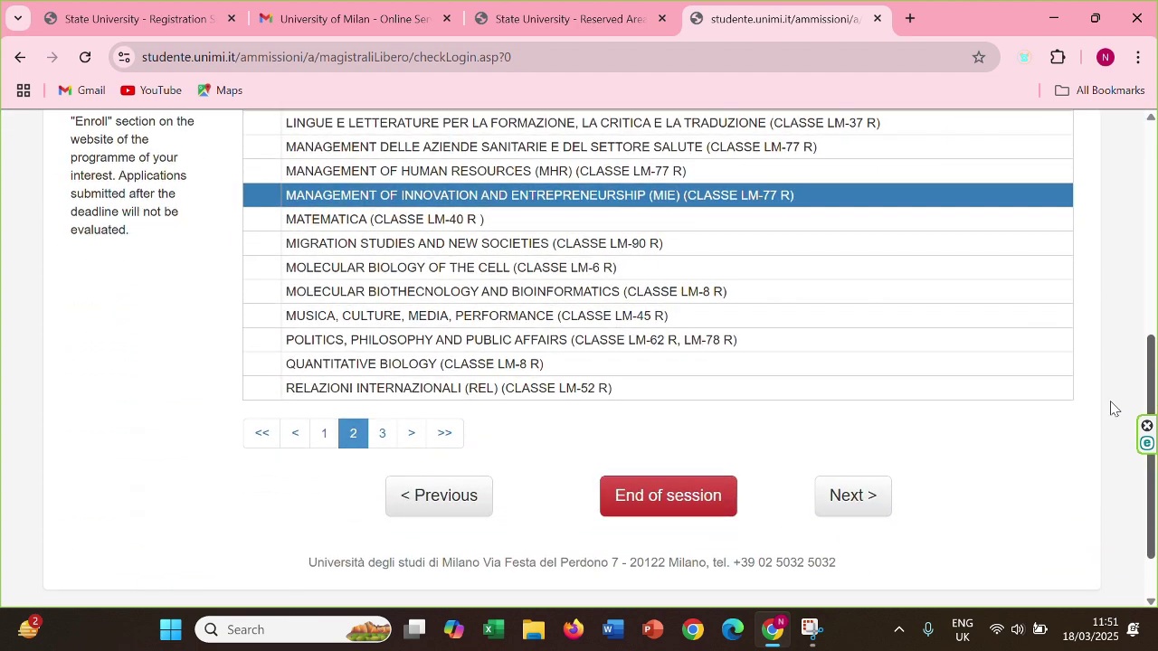
pyautogui.click(877, 497)
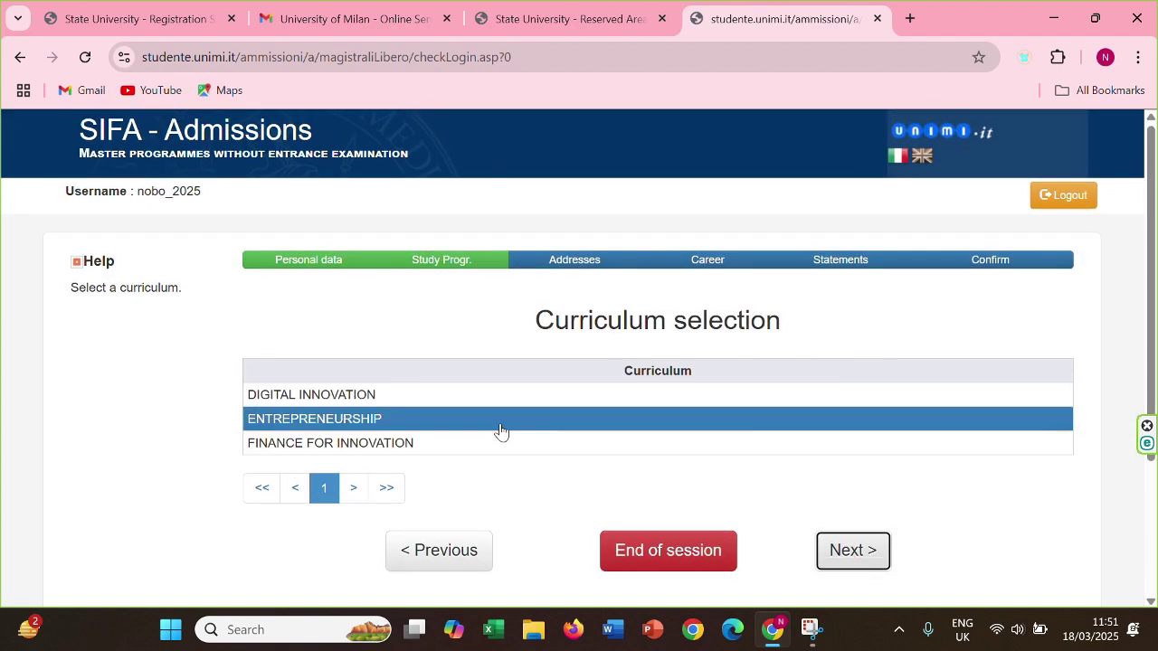
pyautogui.click(853, 552)
# Fill in a BANGLADESH permanent address with town, street and mobile number, and submit it
pyautogui.scroll(1, 851, 561)
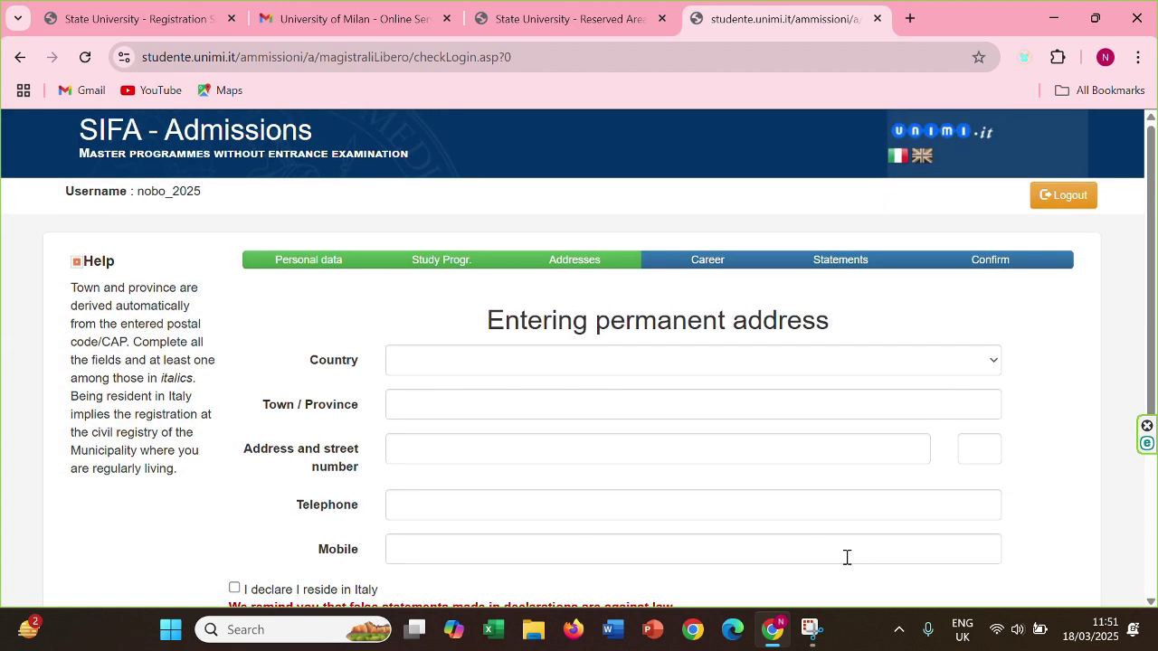
pyautogui.click(806, 367)
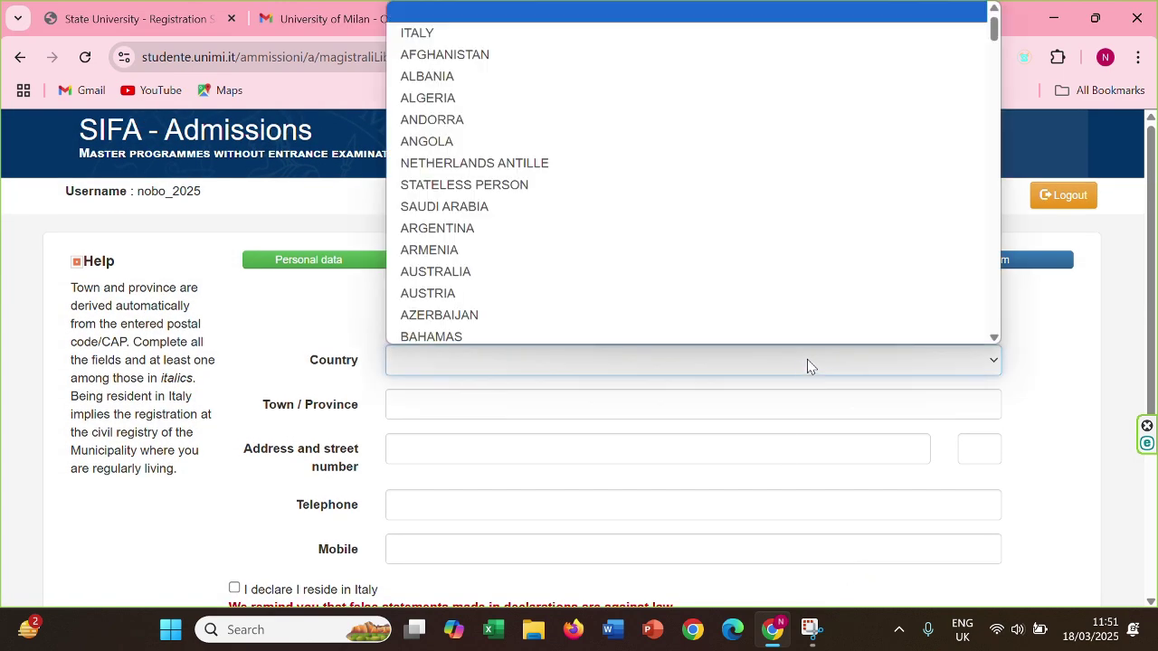
pyautogui.scroll(-3, 697, 214)
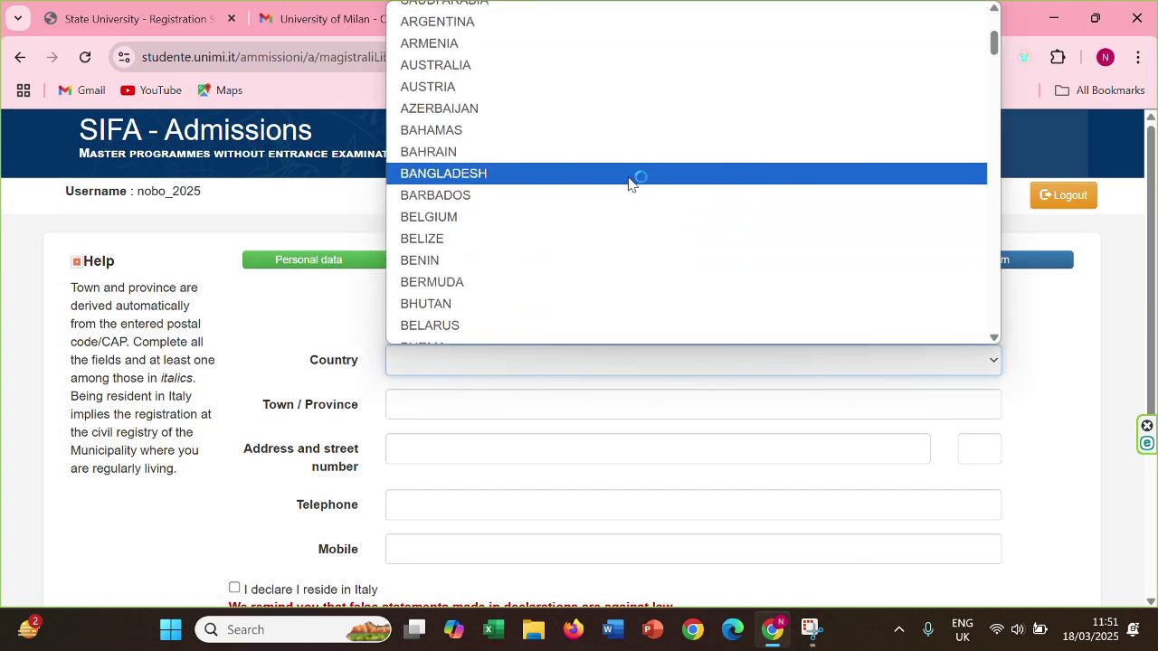
pyautogui.click(630, 181)
pyautogui.click(609, 409)
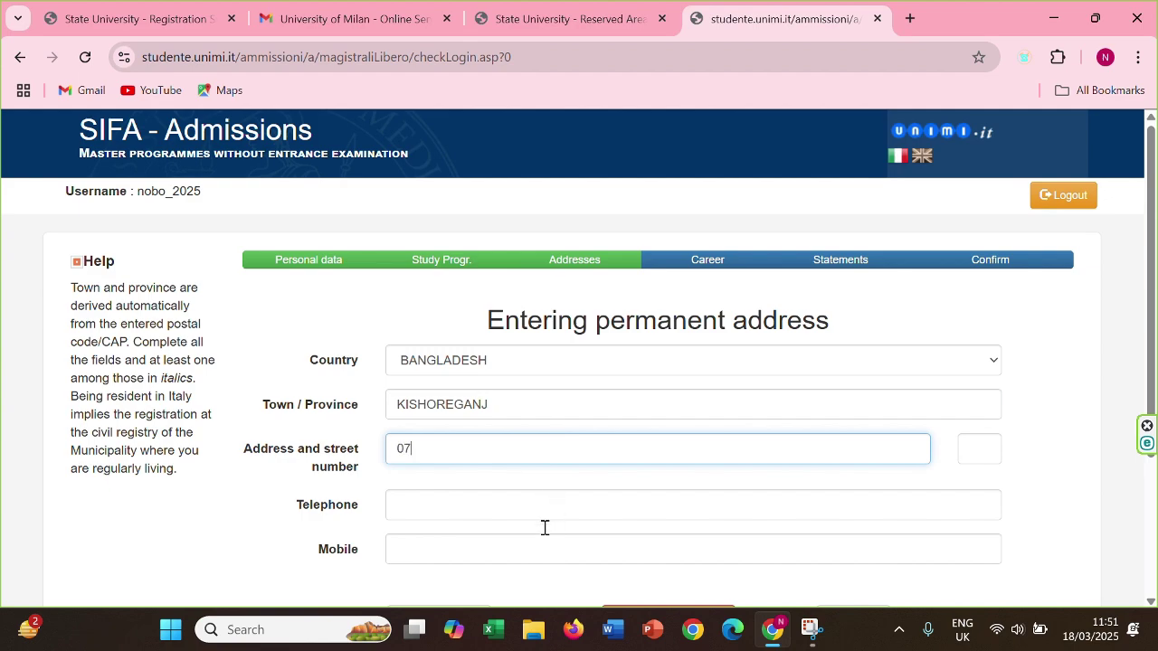
pyautogui.press('Tab')
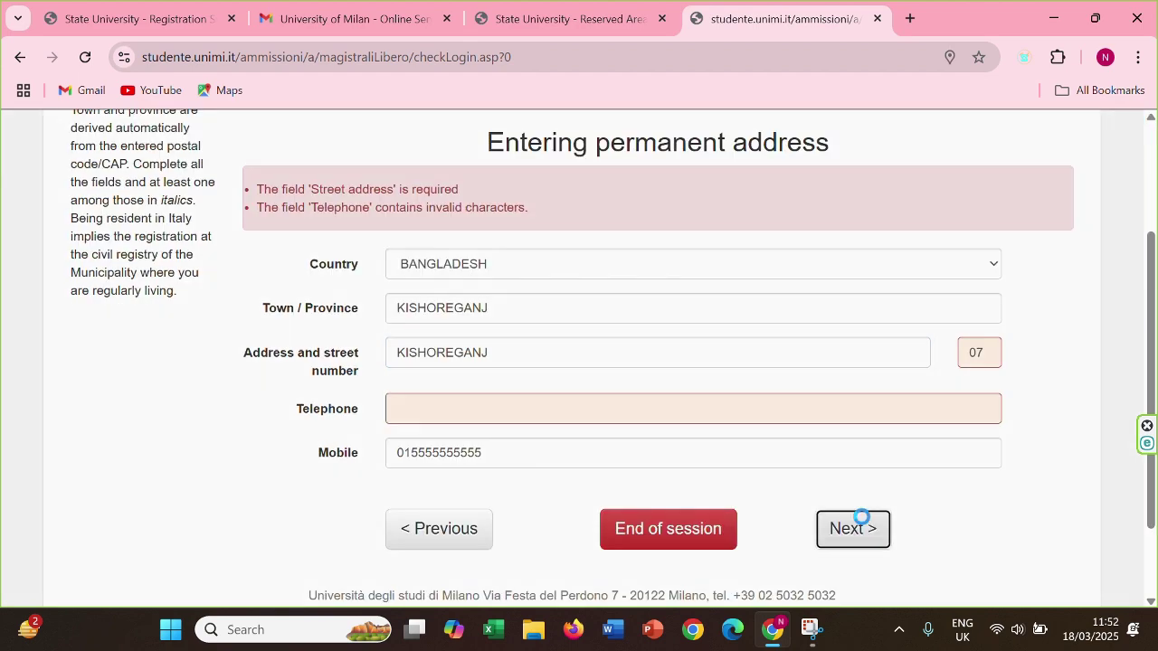
pyautogui.click(855, 527)
pyautogui.click(863, 526)
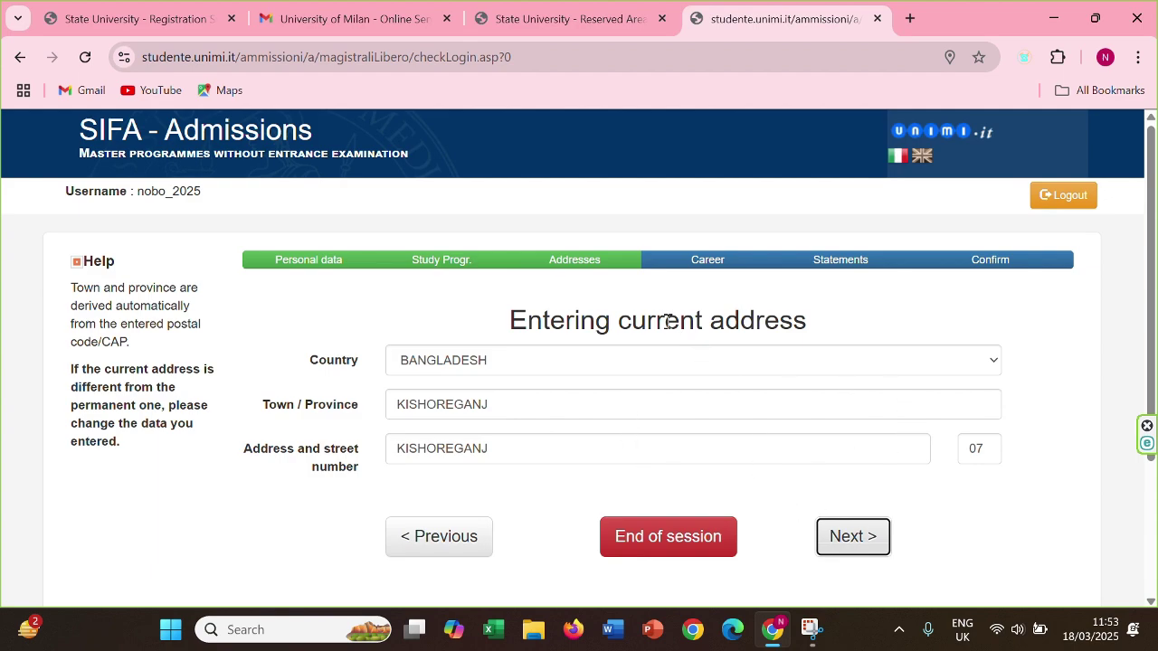
# Confirm the current address and record the career status as Graduate
pyautogui.click(847, 548)
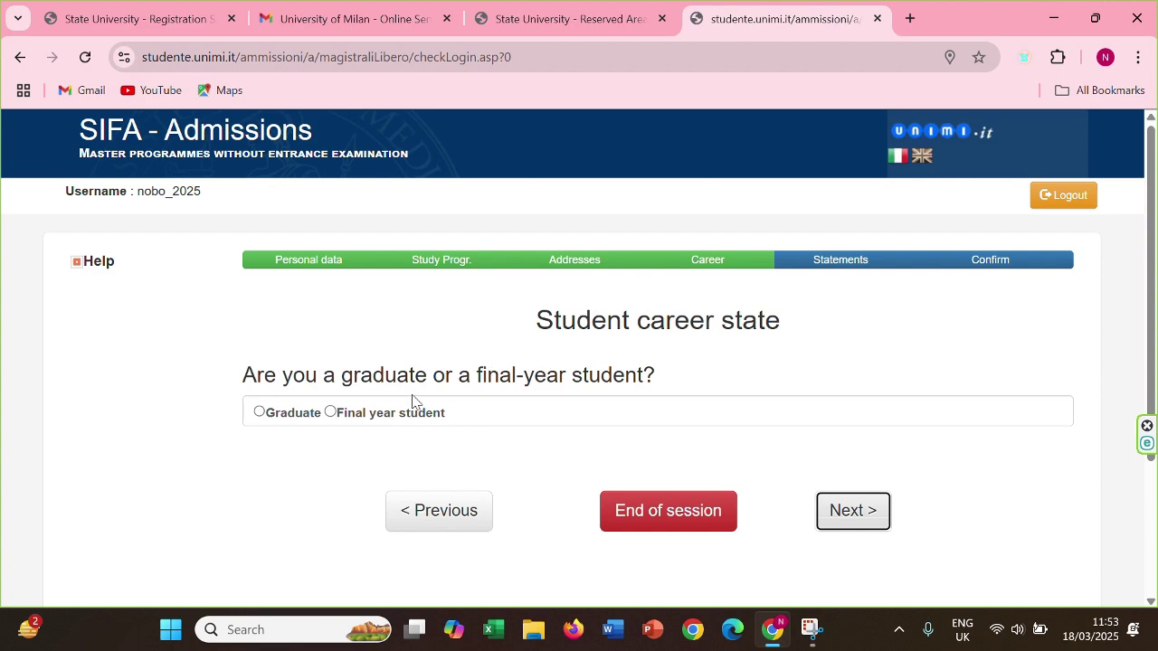
pyautogui.click(260, 413)
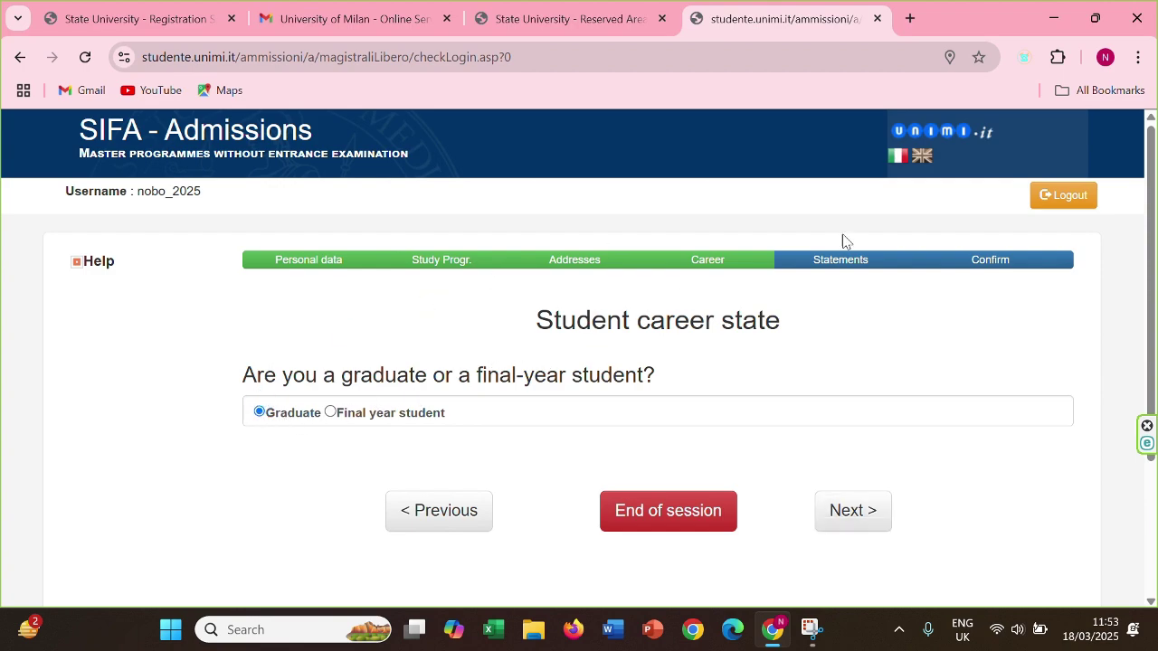
pyautogui.click(874, 515)
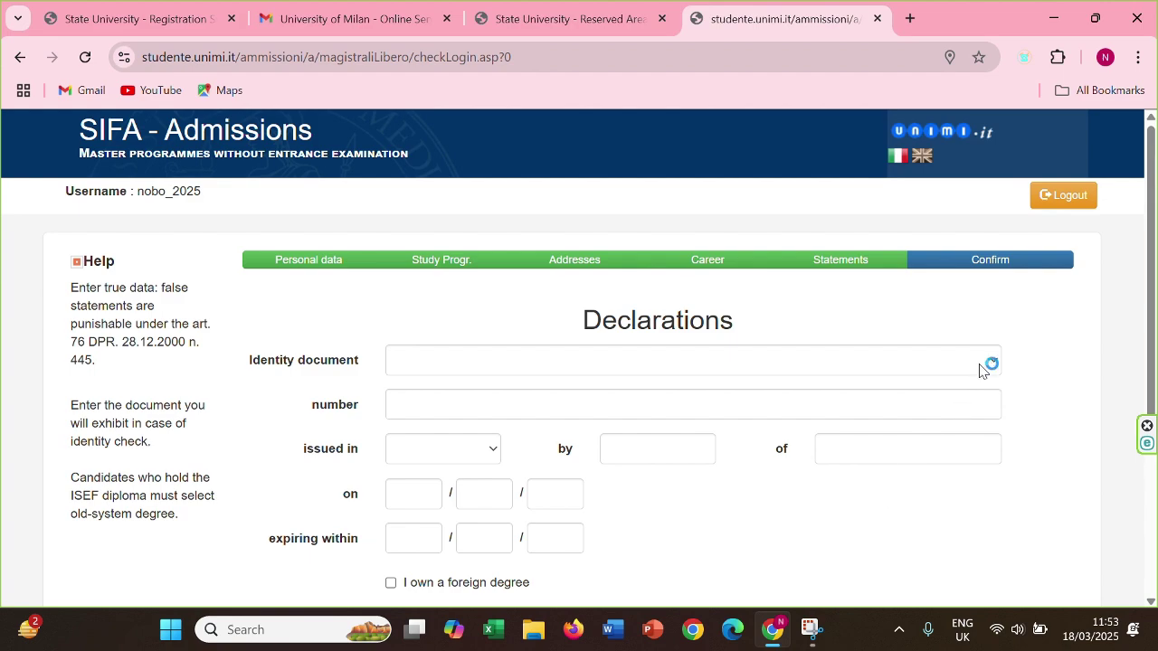
# Choose Foreign Passport as the identity document and enter the passport number
pyautogui.click(984, 364)
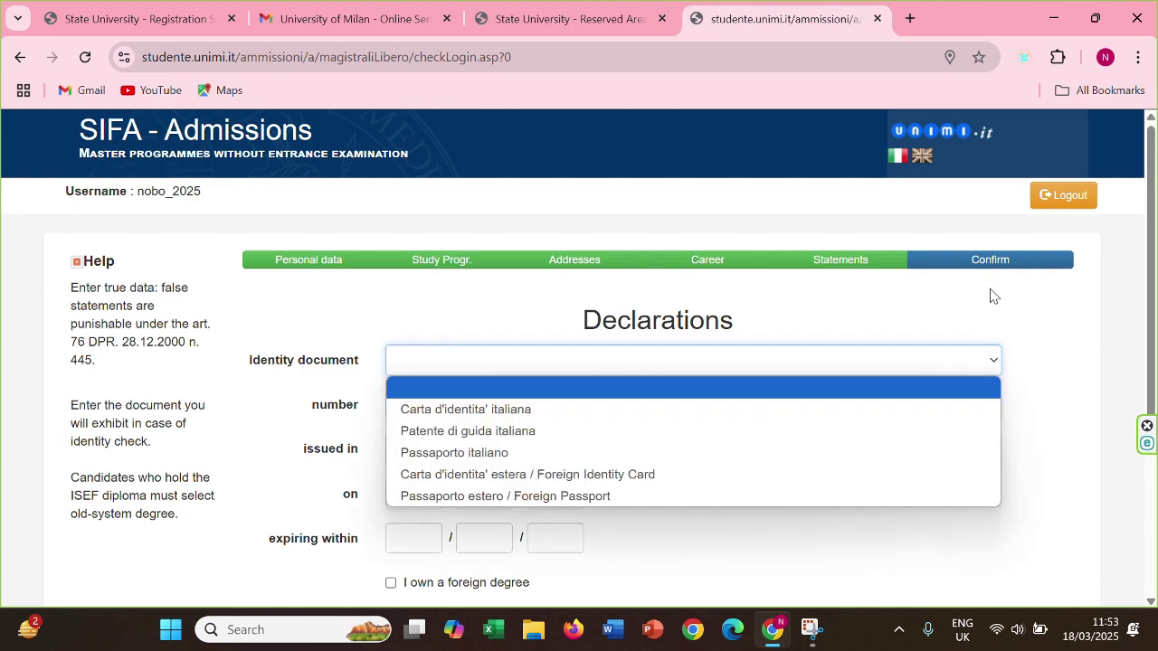
pyautogui.click(943, 157)
pyautogui.click(926, 351)
pyautogui.click(925, 352)
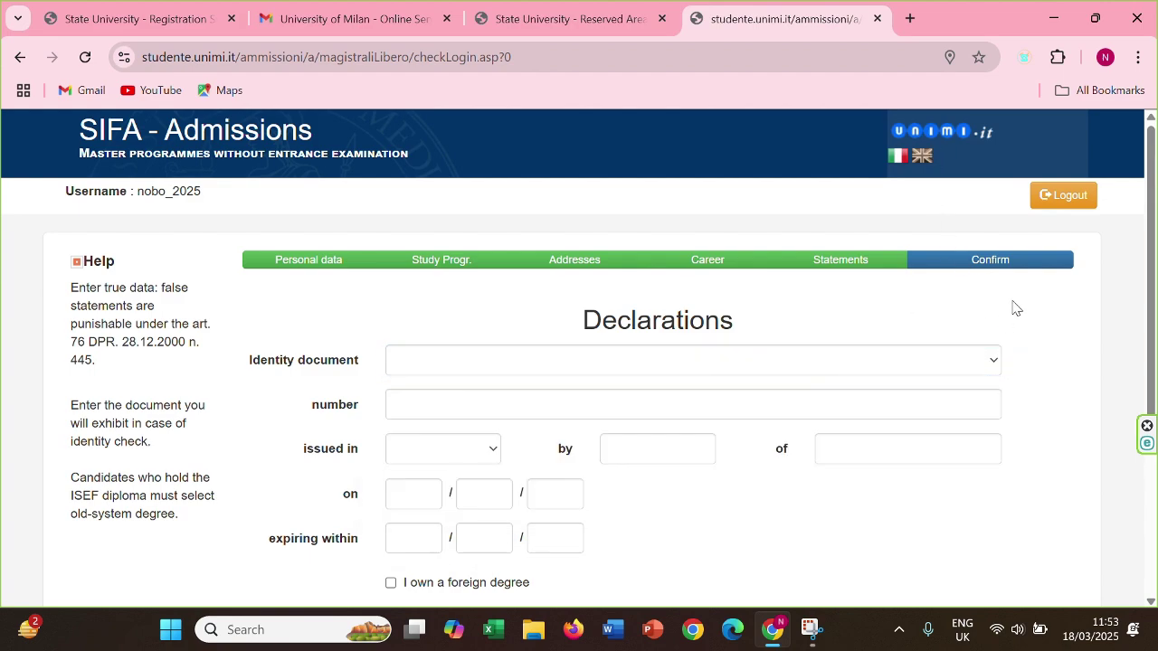
pyautogui.click(933, 362)
pyautogui.click(679, 501)
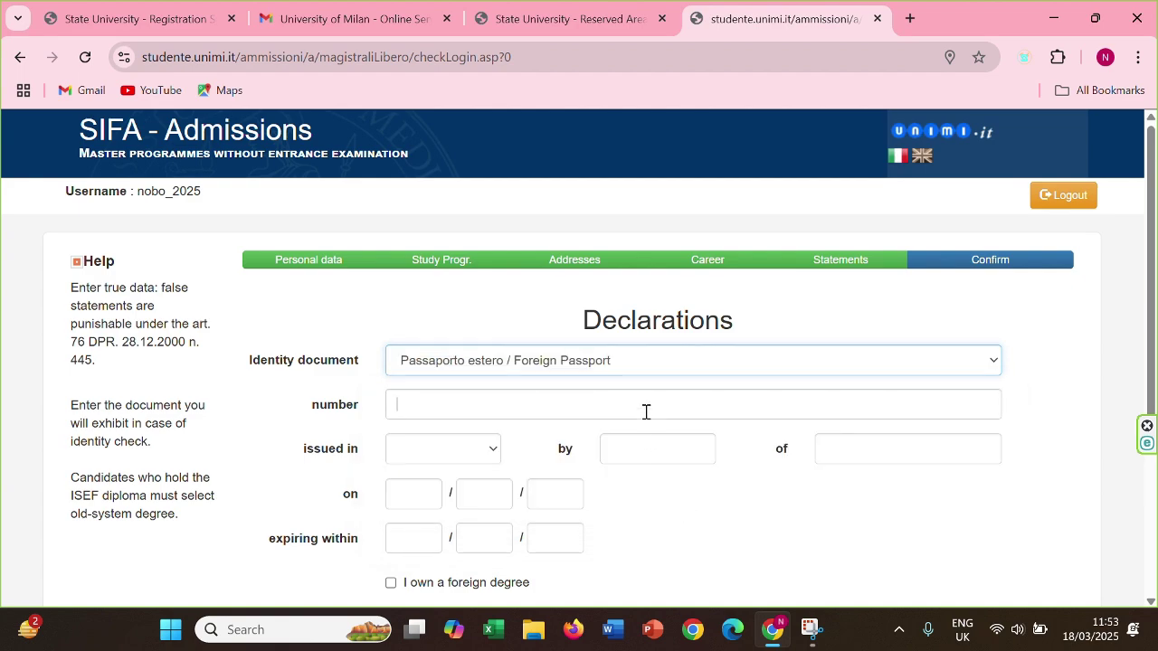
pyautogui.click(646, 412)
# Mark the passport as issued abroad by DIP of BANGLADESH
pyautogui.click(443, 449)
pyautogui.click(465, 524)
pyautogui.click(662, 452)
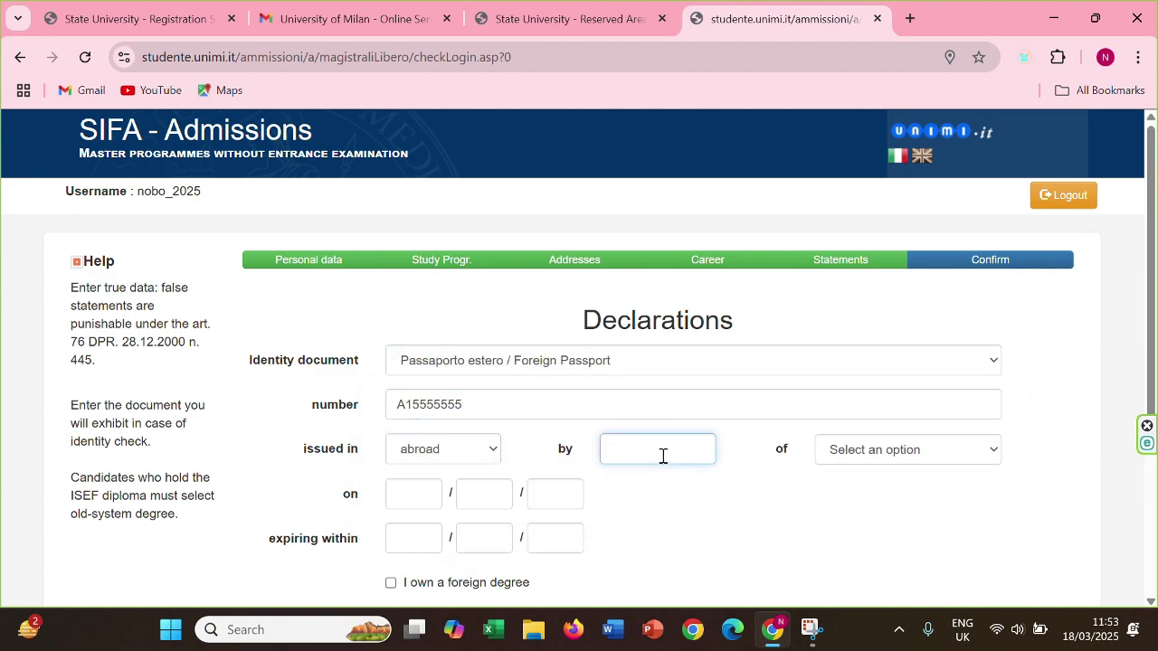
pyautogui.click(902, 449)
pyautogui.click(682, 447)
pyautogui.write('DIP')
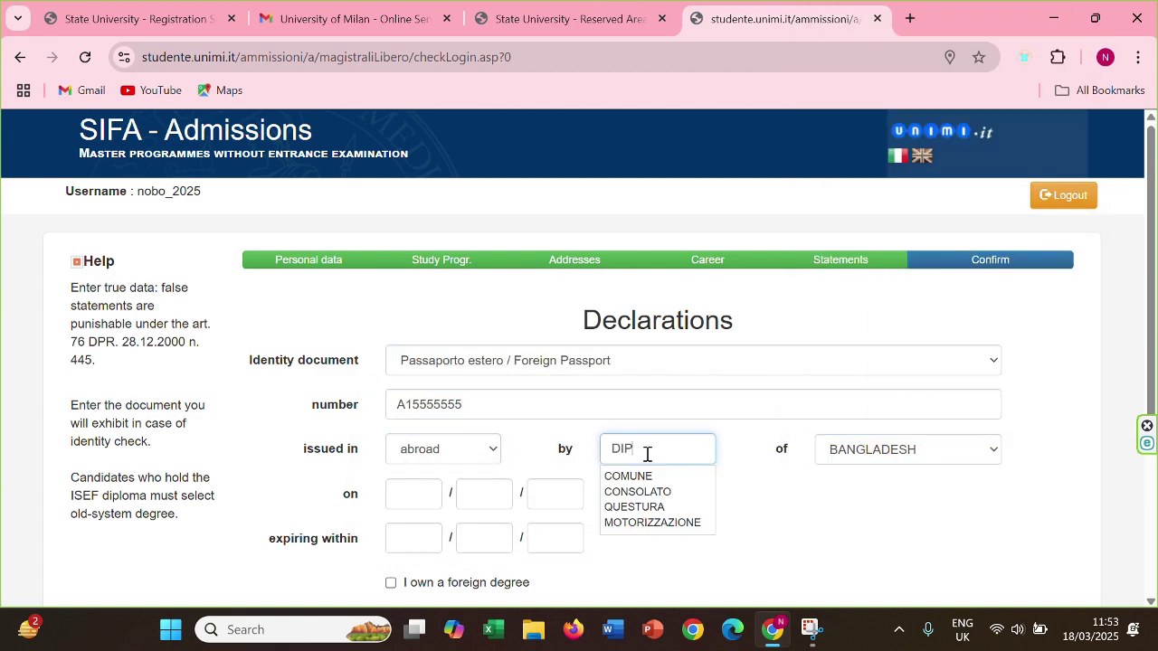
pyautogui.click(753, 401)
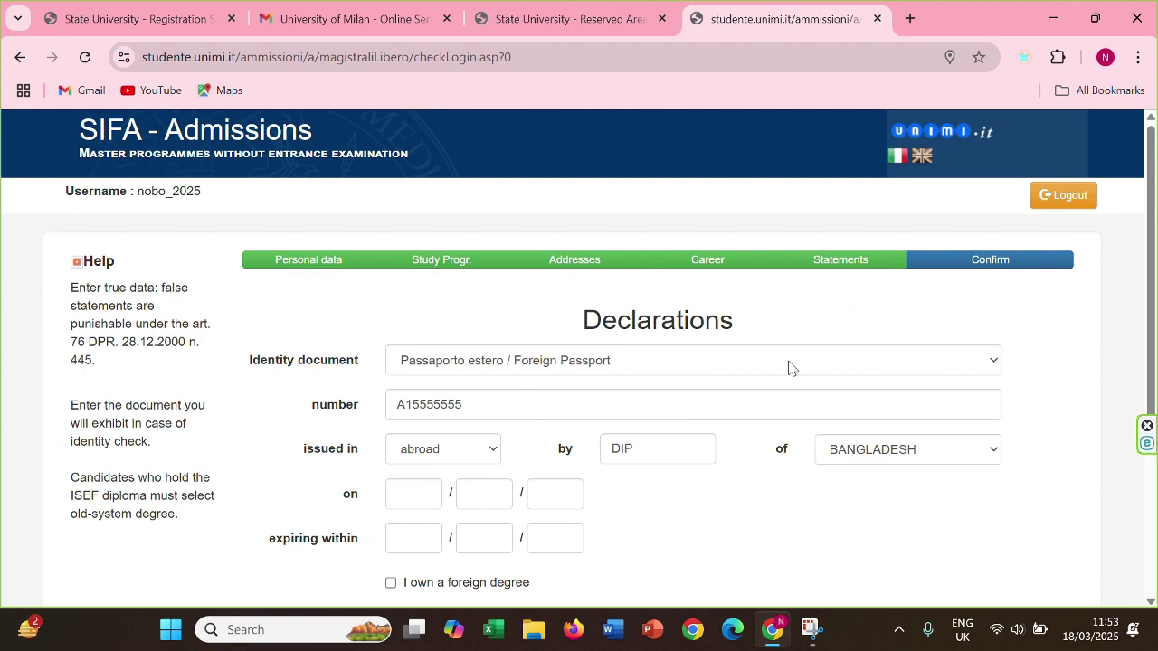
pyautogui.click(668, 450)
# Enter passport issue date 25/08/2024 and expiry date 24/08/2034
pyautogui.scroll(-3, 658, 488)
pyautogui.click(390, 233)
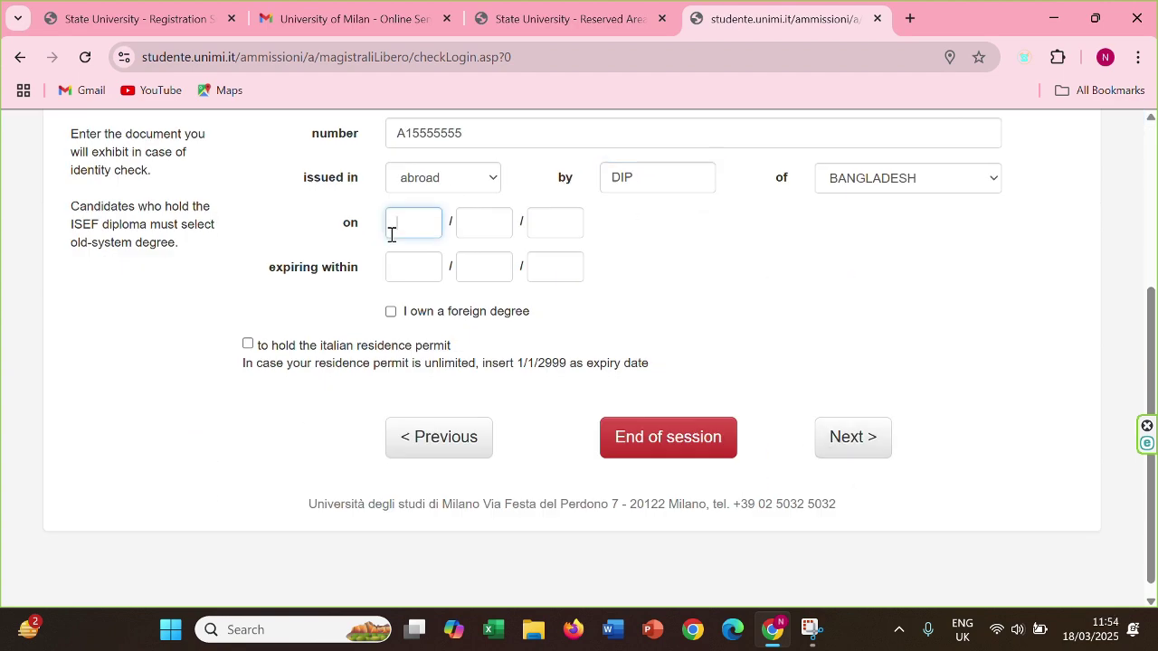
pyautogui.write('25')
pyautogui.click(463, 230)
pyautogui.write('08')
pyautogui.click(545, 227)
pyautogui.write('2024')
pyautogui.click(426, 262)
pyautogui.write('24')
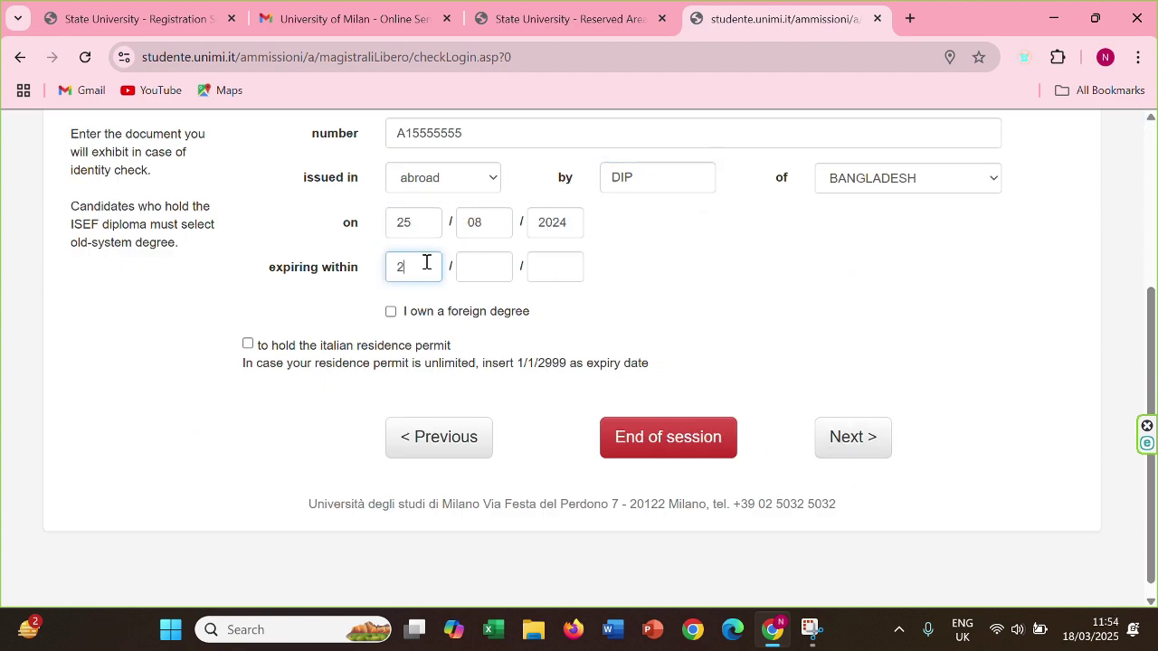
pyautogui.click(477, 270)
pyautogui.write('08')
pyautogui.click(550, 254)
pyautogui.write('2034')
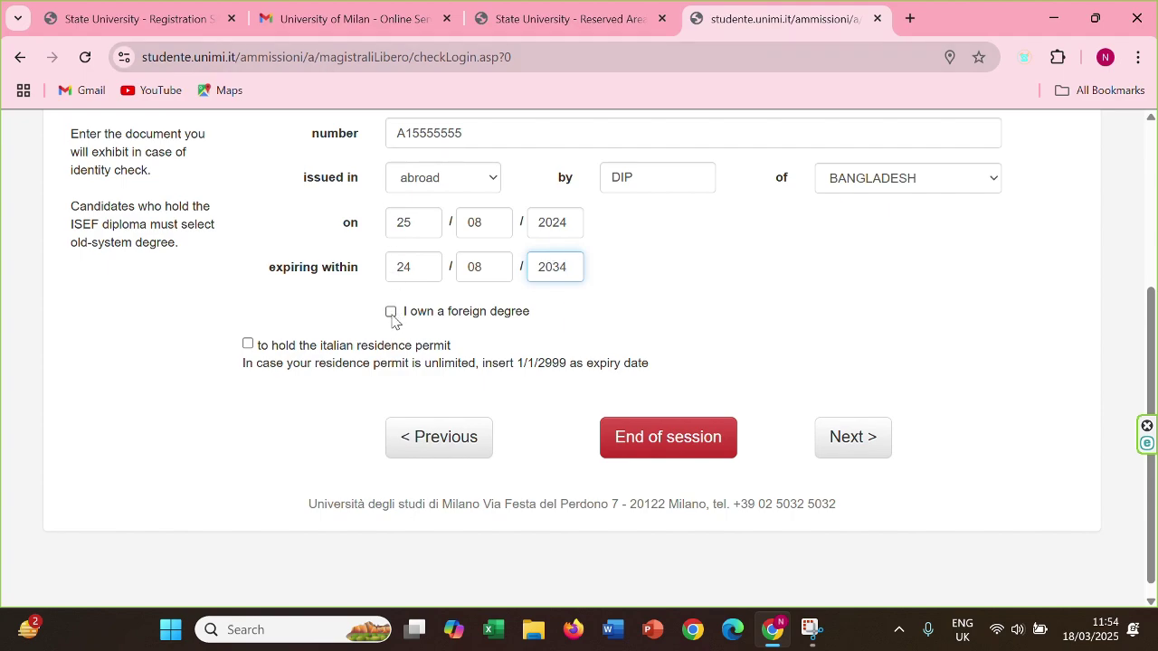
# Declare a foreign degree of type Bachelor or equivalent (4 years)
pyautogui.click(391, 312)
pyautogui.scroll(2, 983, 365)
pyautogui.scroll(-2, 986, 366)
pyautogui.click(986, 357)
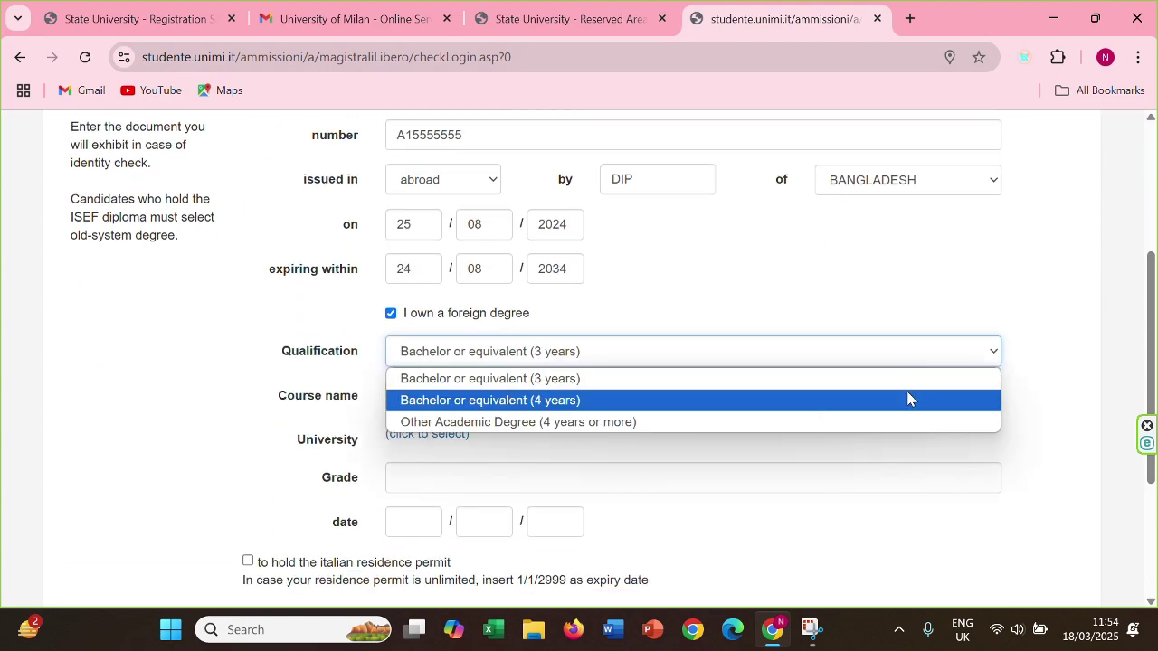
pyautogui.click(909, 399)
pyautogui.click(507, 398)
# Enter BA as the course name, choose No option for compensatory measures, and continue
pyautogui.write('BA')
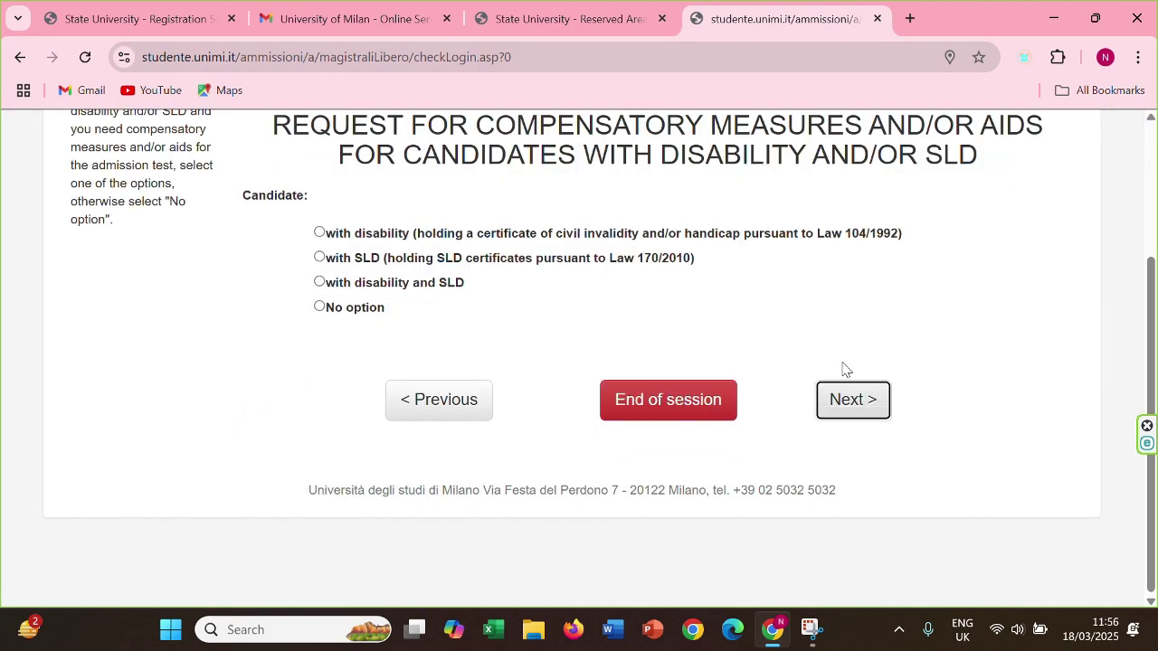
pyautogui.scroll(2, 693, 292)
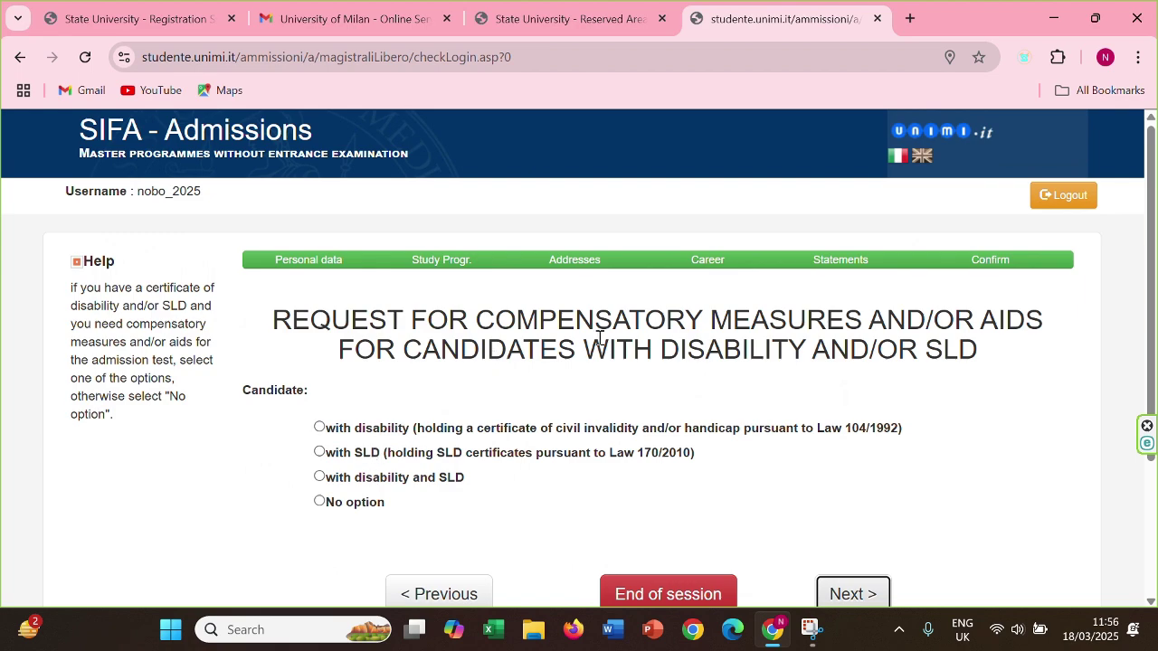
pyautogui.scroll(-2, 246, 405)
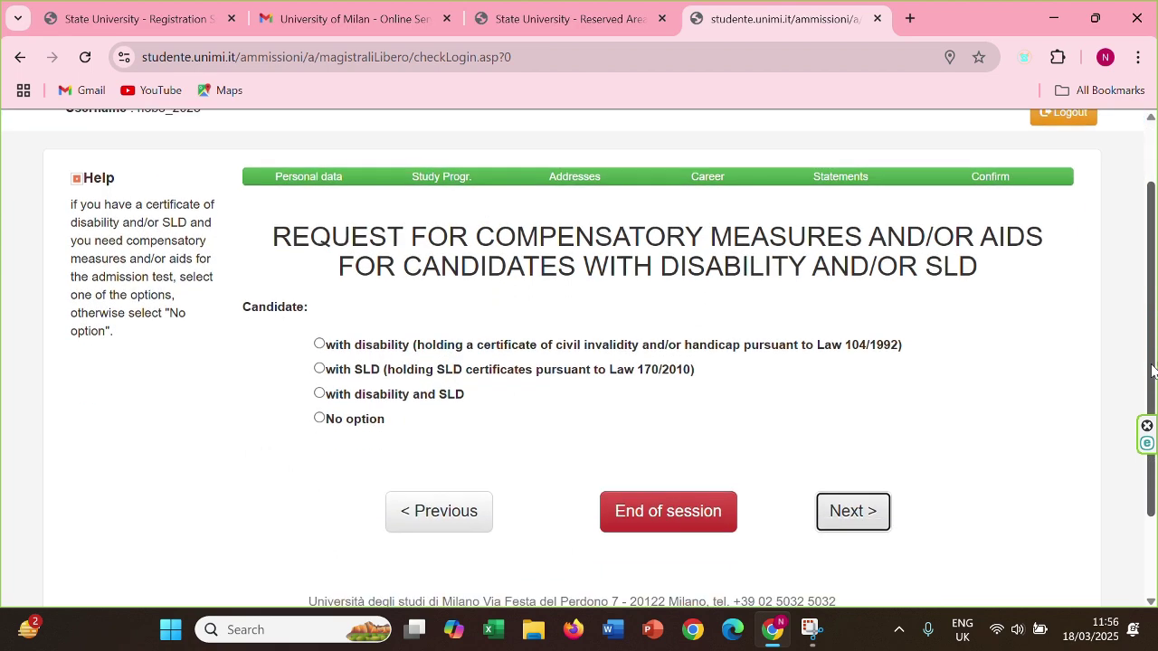
pyautogui.click(319, 419)
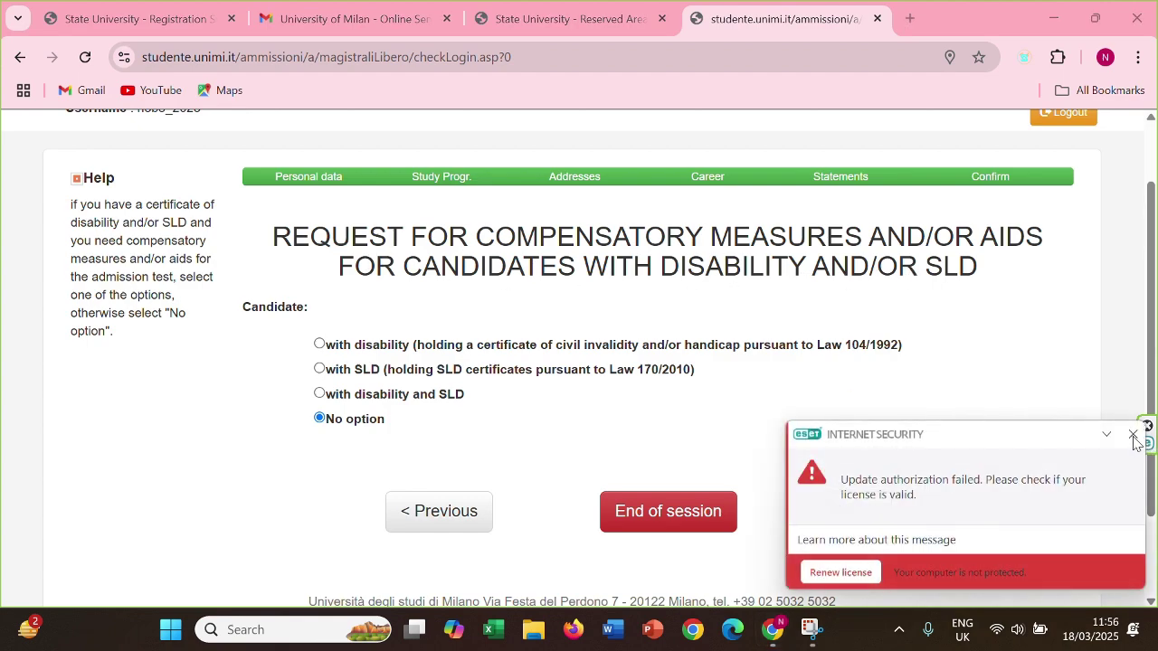
pyautogui.click(1130, 439)
pyautogui.click(842, 513)
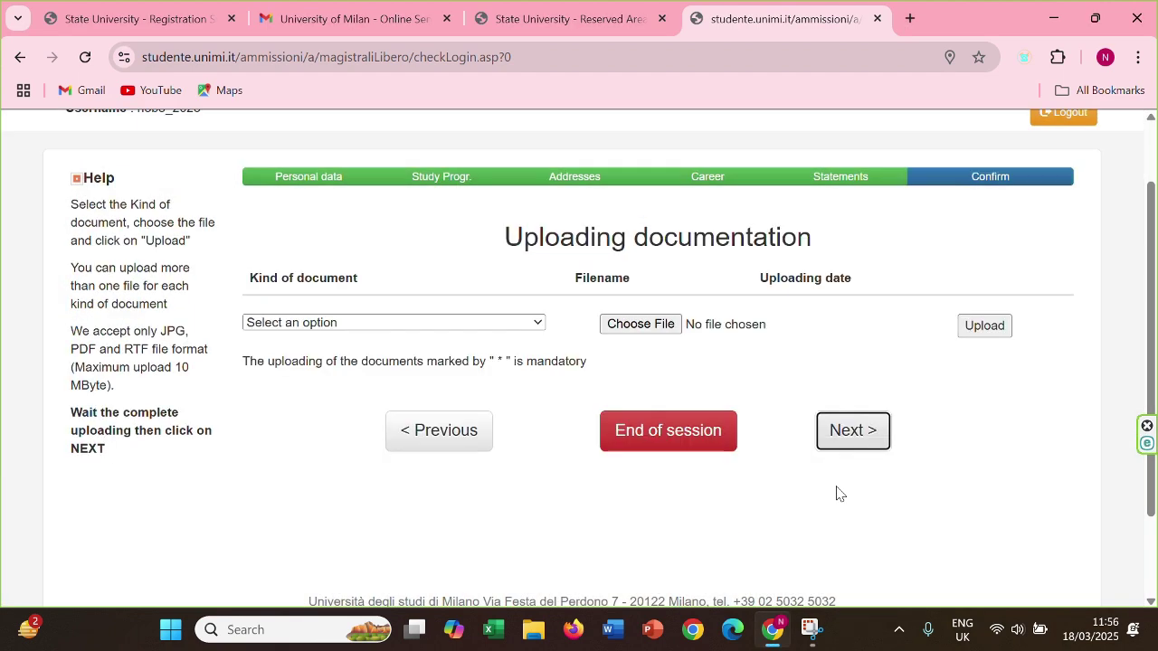
# Set the document type to Curriculum vitae and upload hove.docx from Documents
pyautogui.click(519, 408)
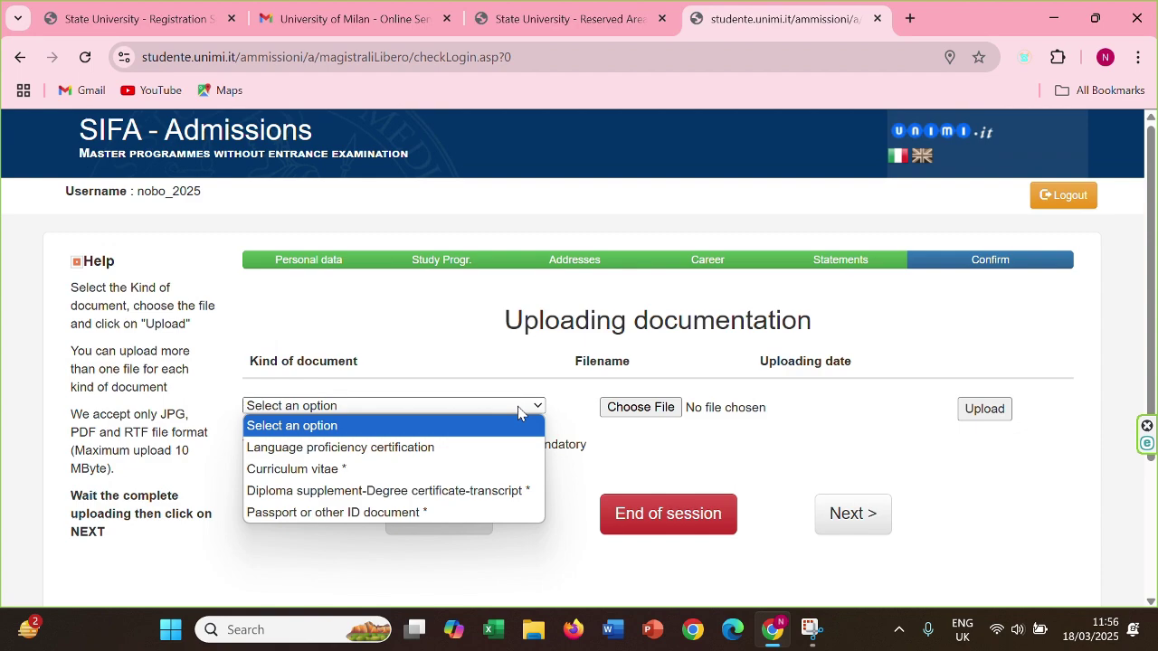
pyautogui.click(371, 470)
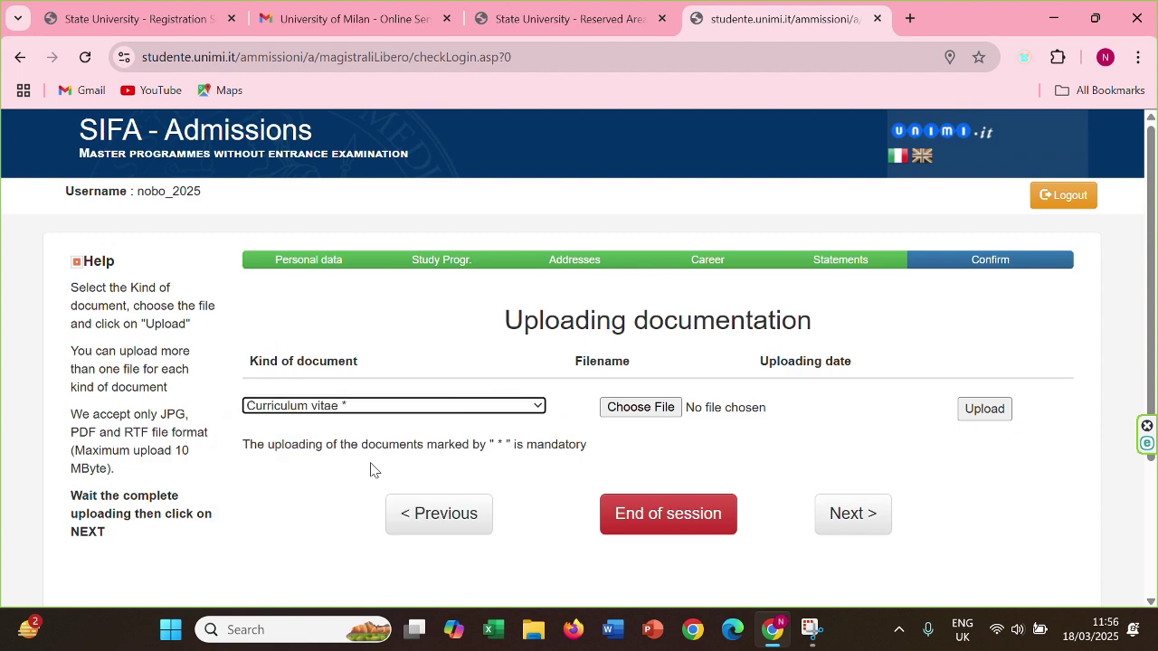
pyautogui.click(654, 408)
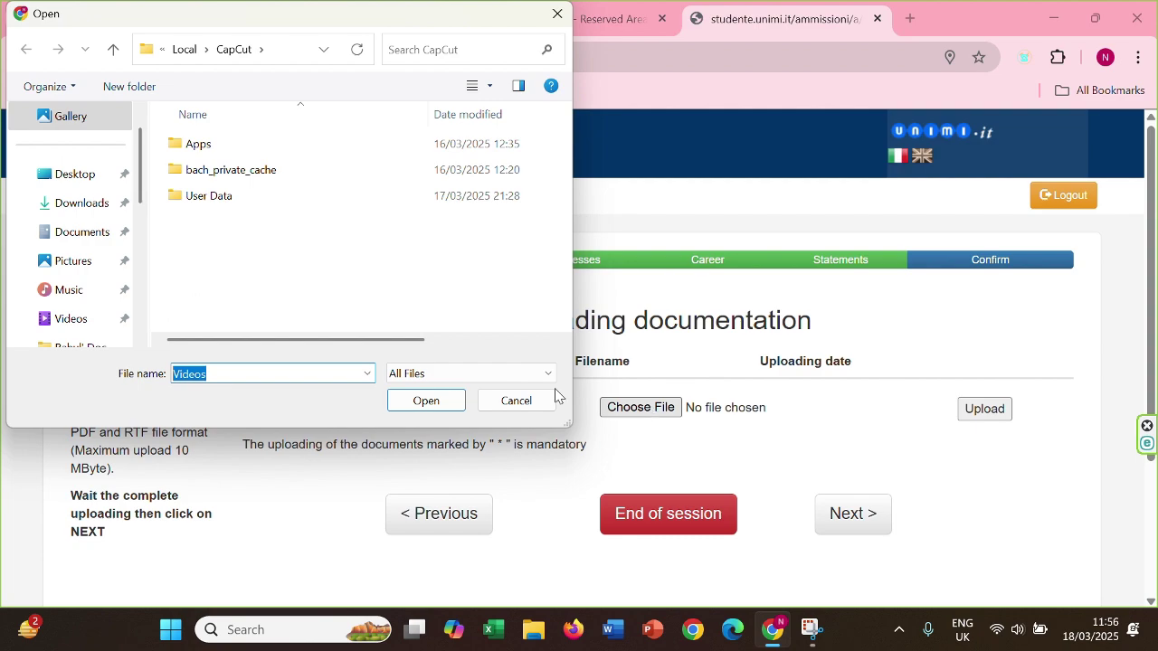
pyautogui.click(109, 202)
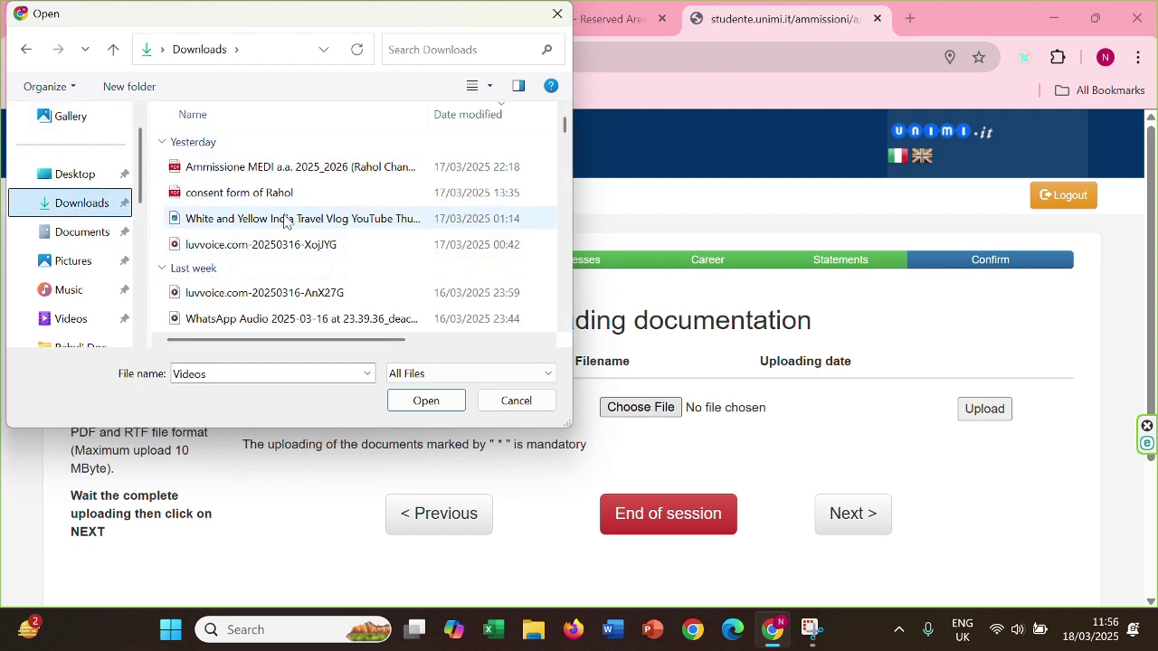
pyautogui.scroll(-2, 285, 221)
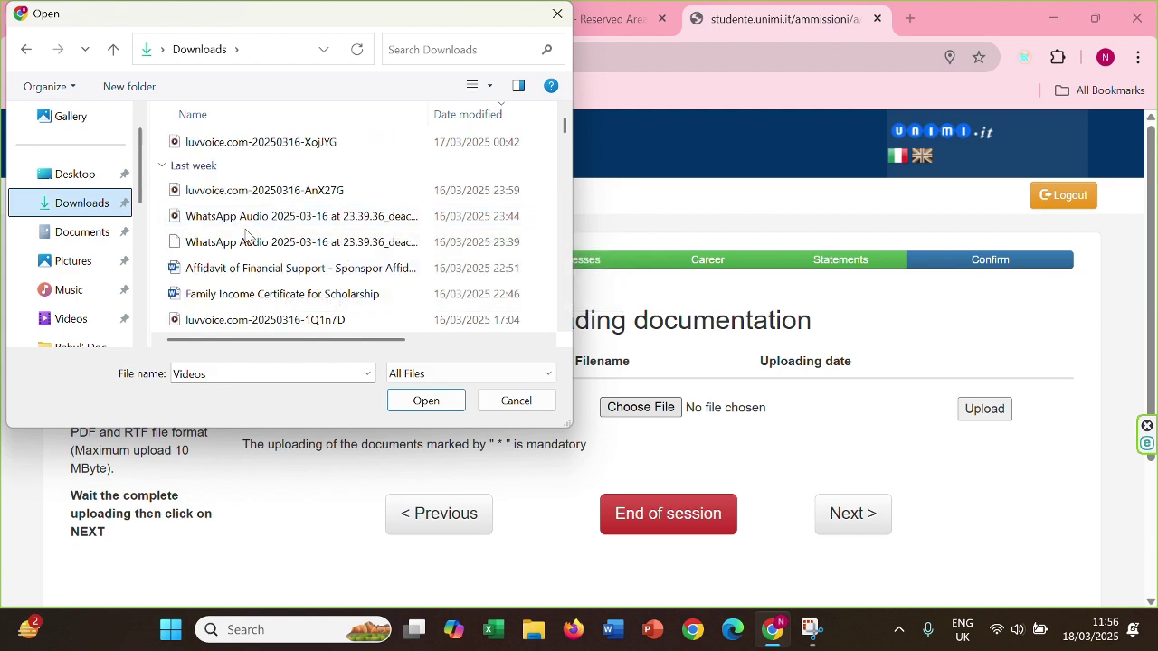
pyautogui.scroll(-3, 246, 235)
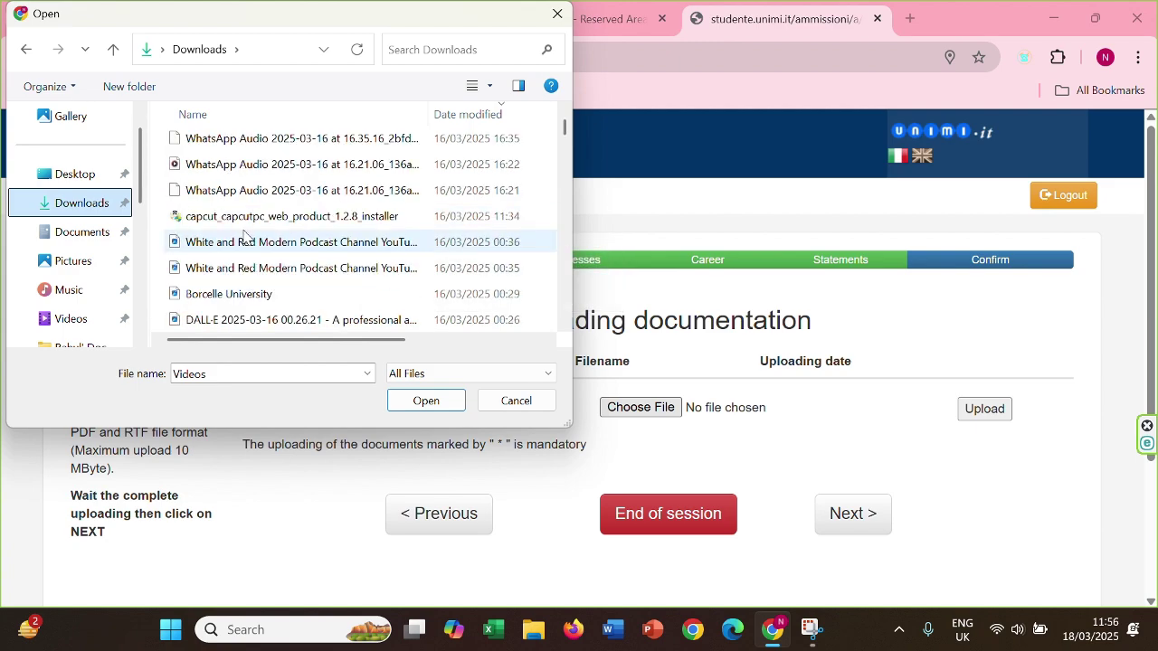
pyautogui.scroll(2, 246, 233)
pyautogui.scroll(-3, 253, 239)
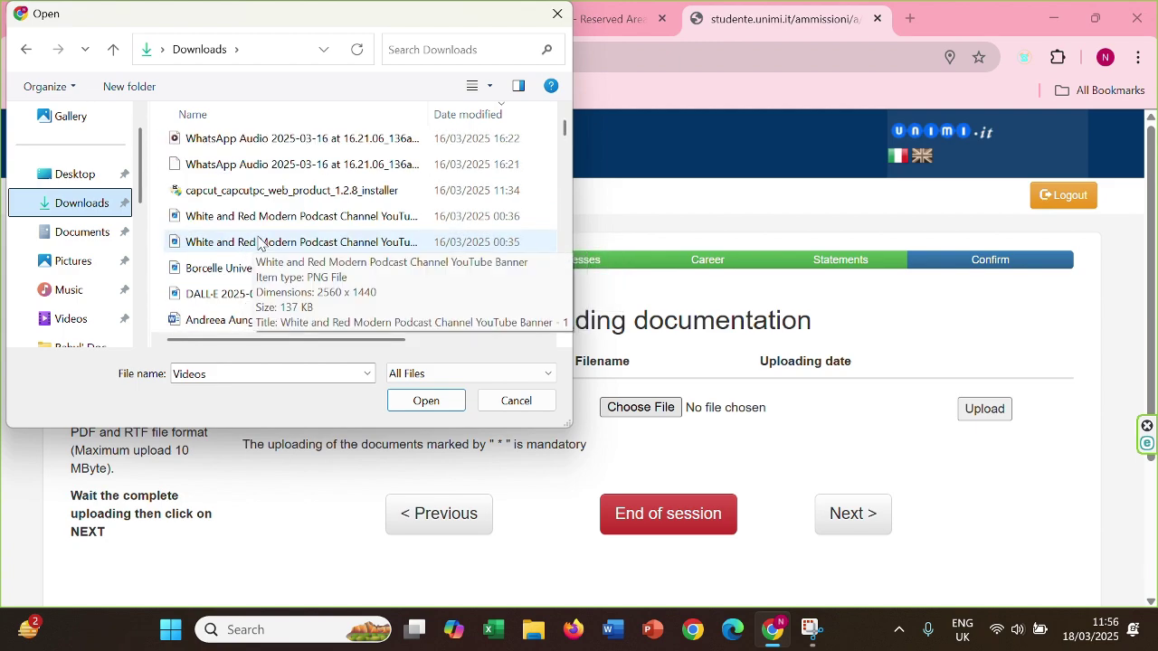
pyautogui.scroll(1, 258, 276)
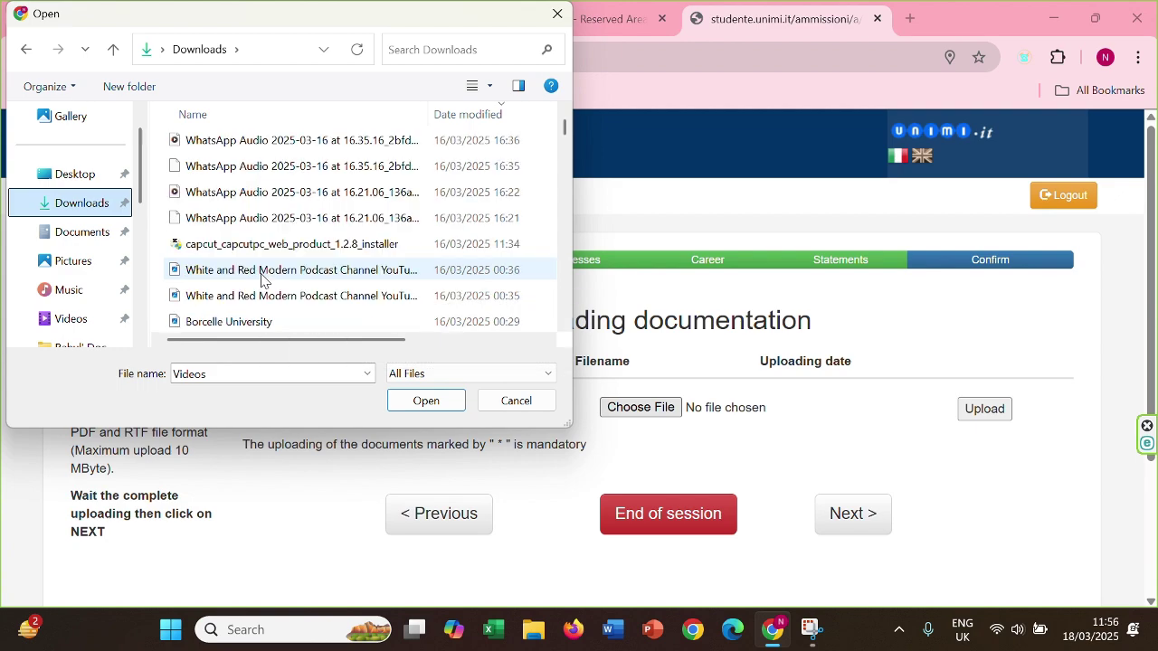
pyautogui.scroll(-1, 261, 281)
pyautogui.scroll(1, 259, 279)
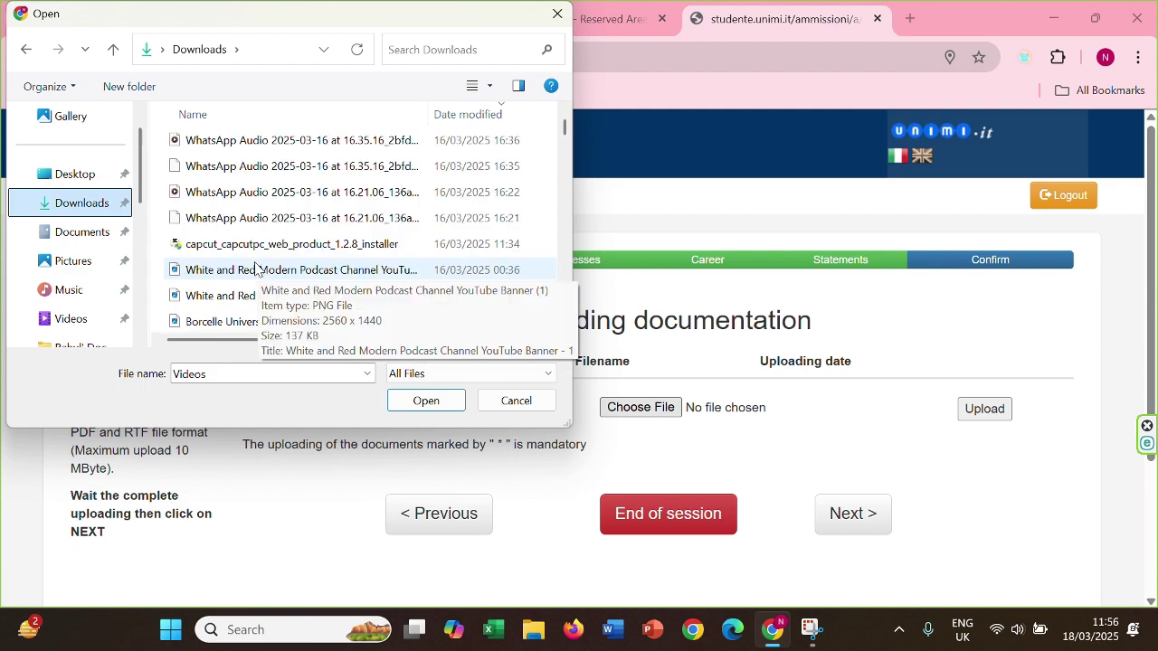
pyautogui.click(89, 232)
pyautogui.click(271, 144)
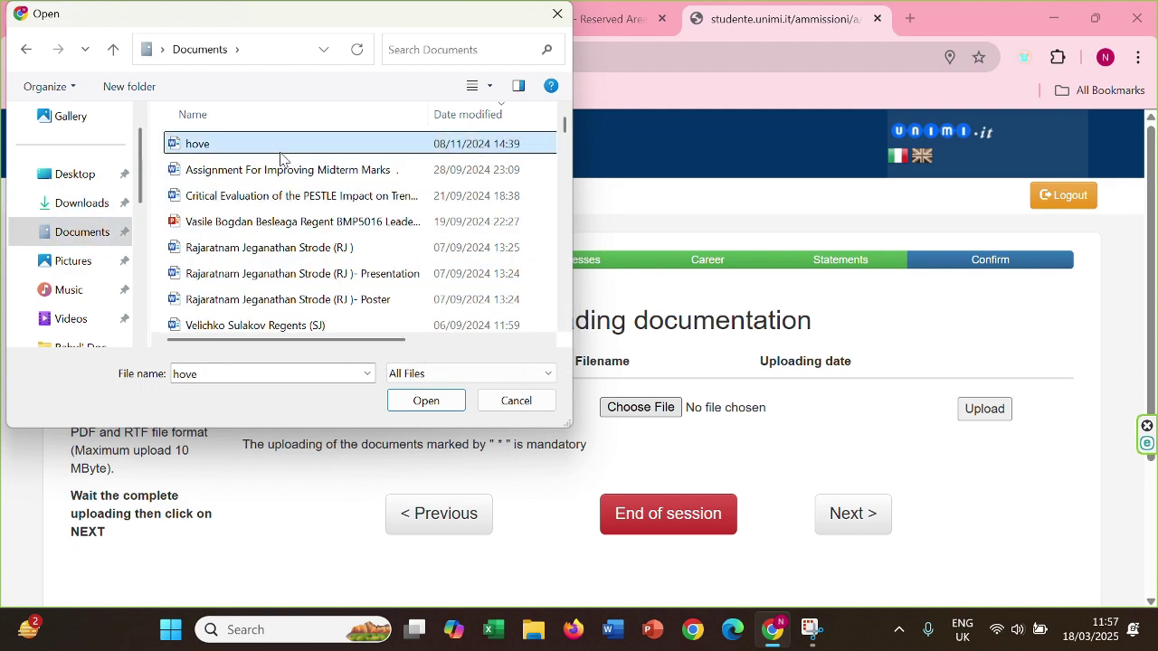
pyautogui.click(426, 400)
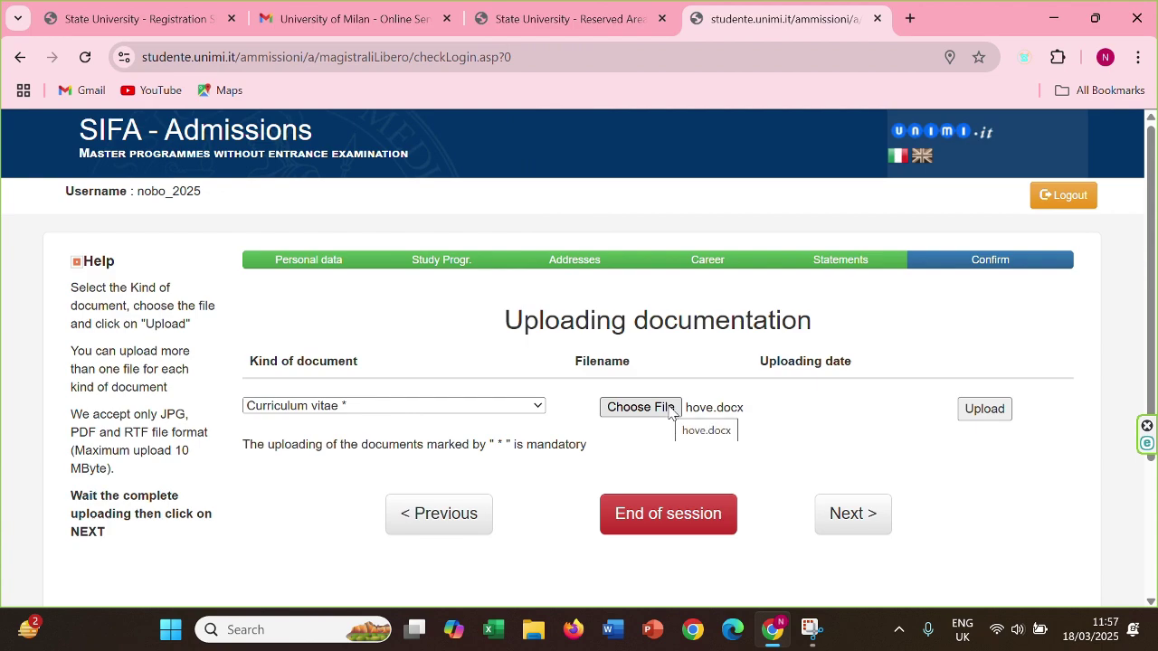
pyautogui.click(985, 408)
# Select the Diploma supplement-Degree certificate-transcript type and proceed to the application preview
pyautogui.scroll(1, 832, 306)
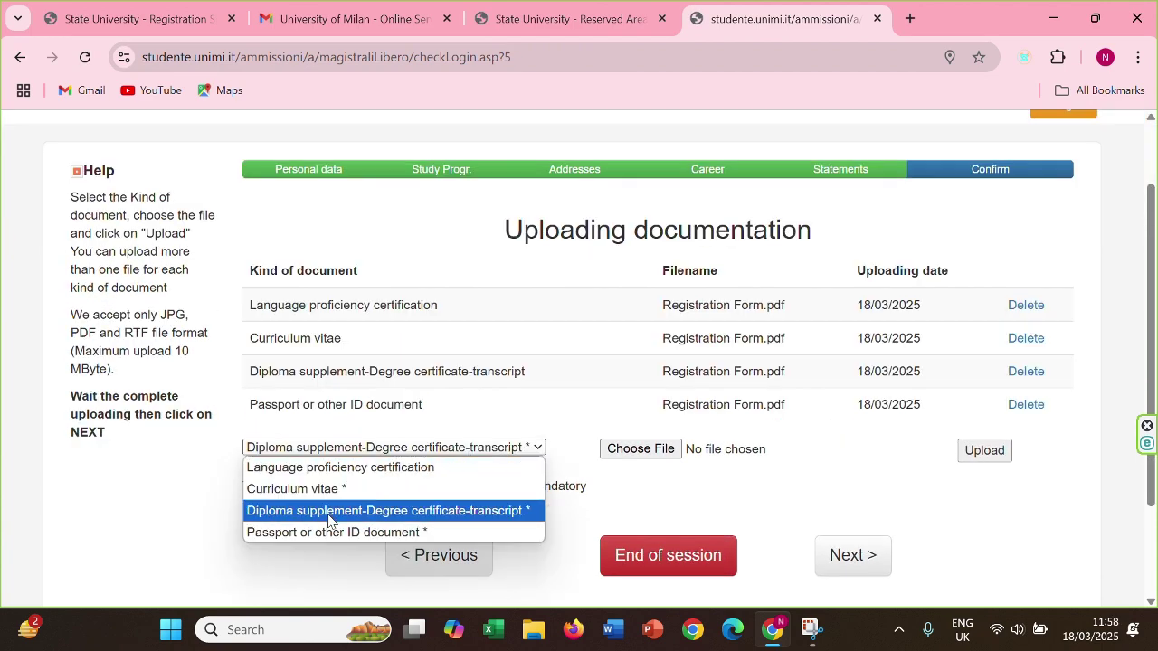
pyautogui.click(328, 520)
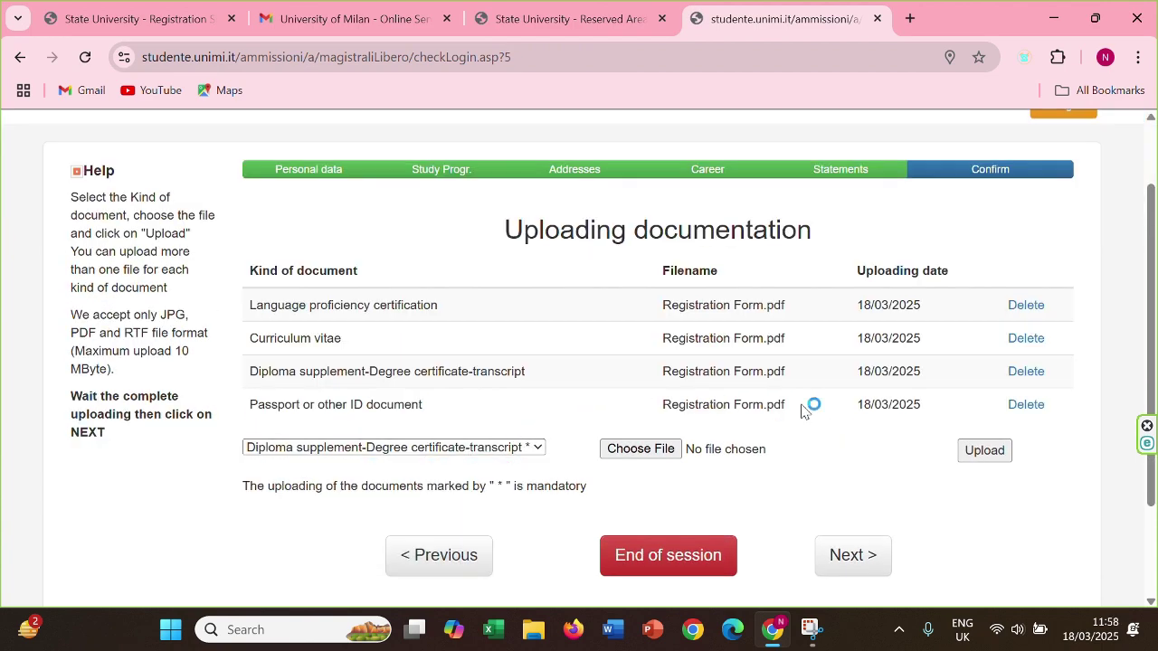
pyautogui.scroll(-1, 814, 412)
pyautogui.click(855, 468)
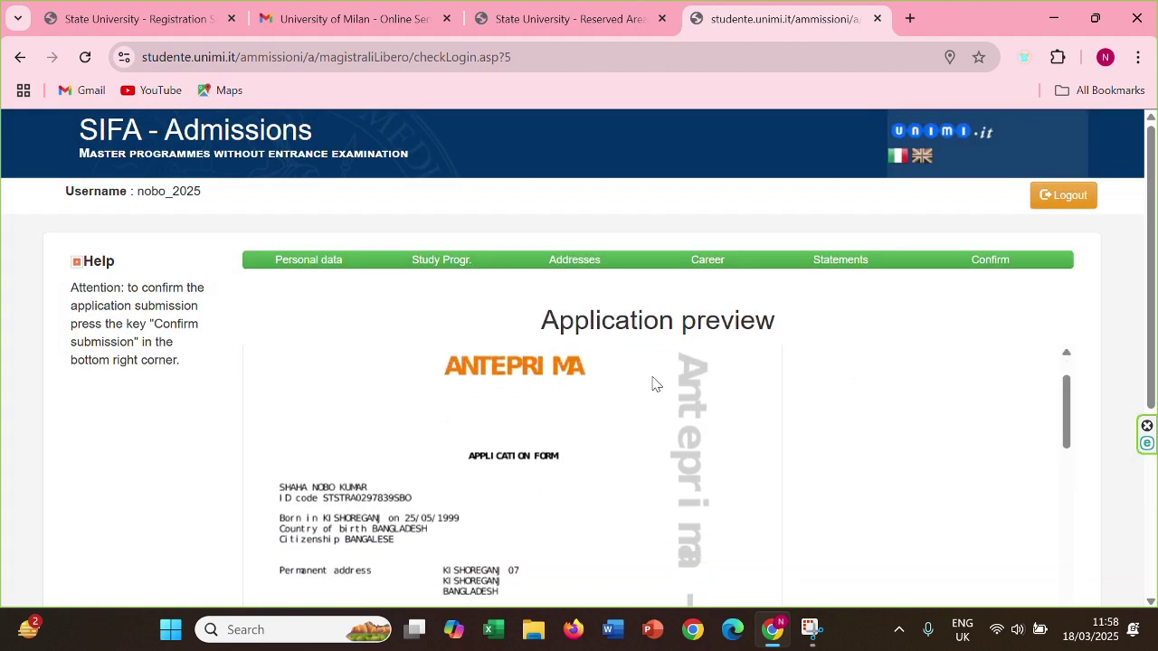
# Review the preview, confirm the application, and accept that its data becomes unchangeable
pyautogui.scroll(-3, 1054, 405)
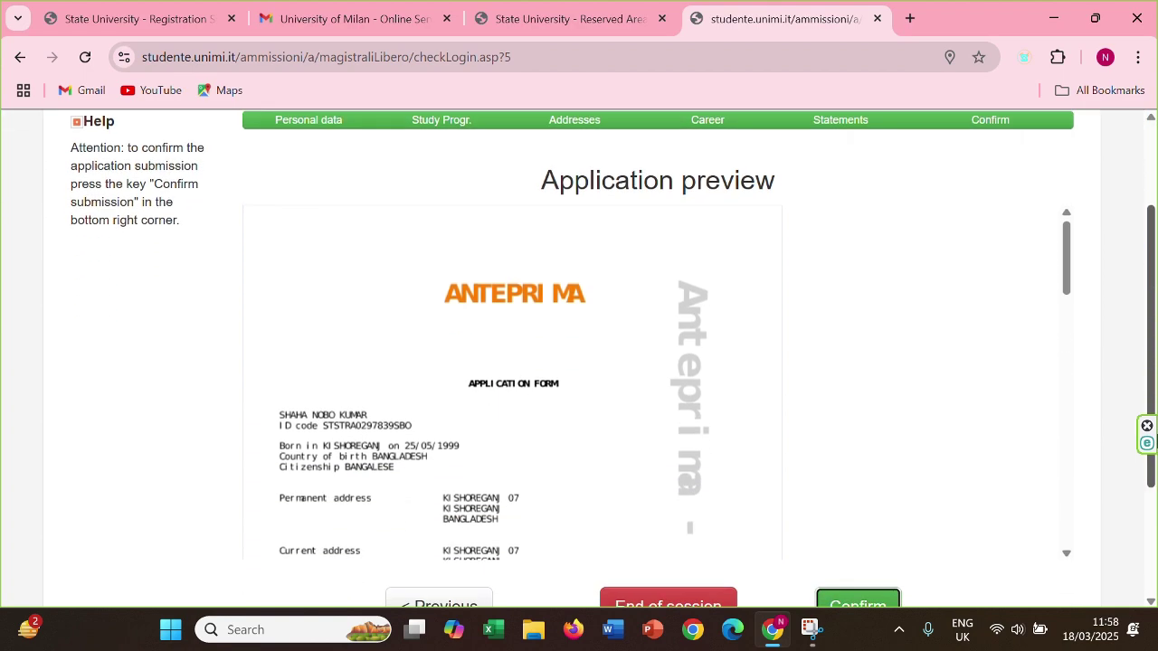
pyautogui.scroll(-2, 947, 356)
pyautogui.moveTo(1069, 226); pyautogui.dragTo(1047, 488)
pyautogui.click(873, 529)
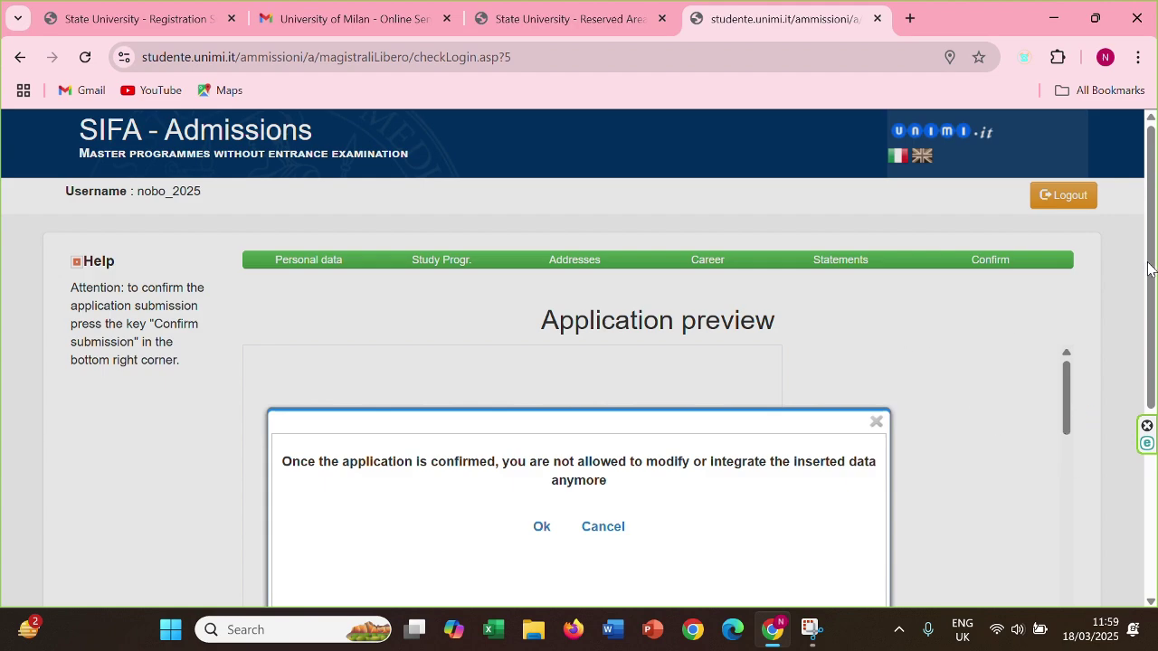
pyautogui.scroll(-2, 546, 305)
pyautogui.click(541, 344)
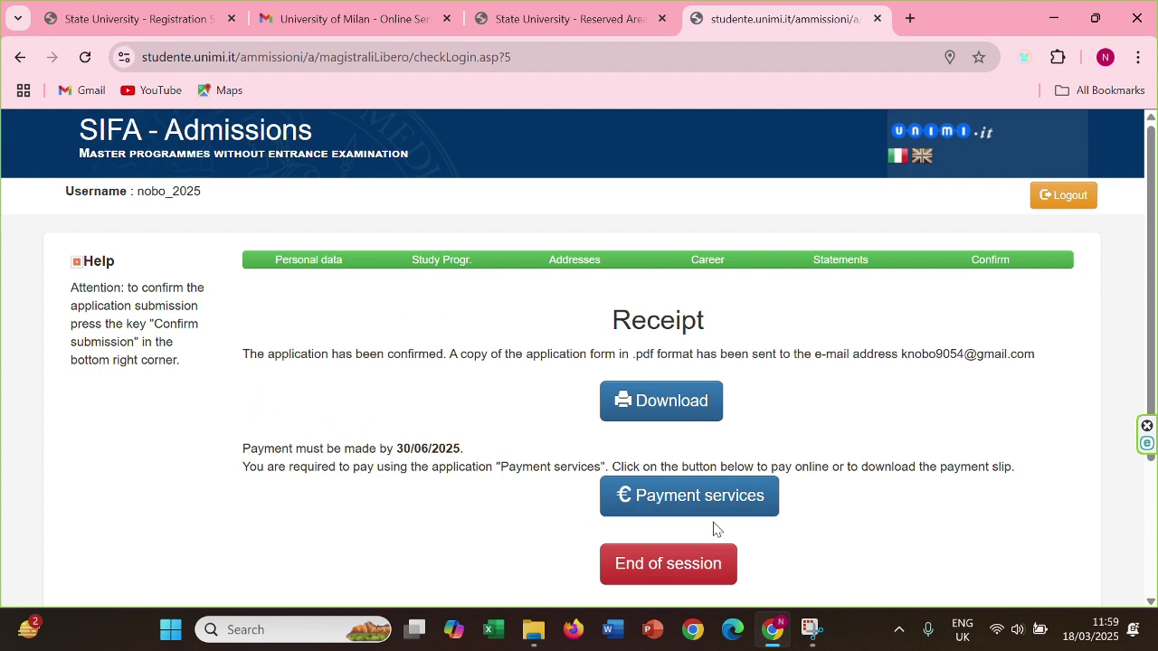
# Select the €30,00 admission fee and pay it via PagoPA Immediate payment
pyautogui.click(681, 493)
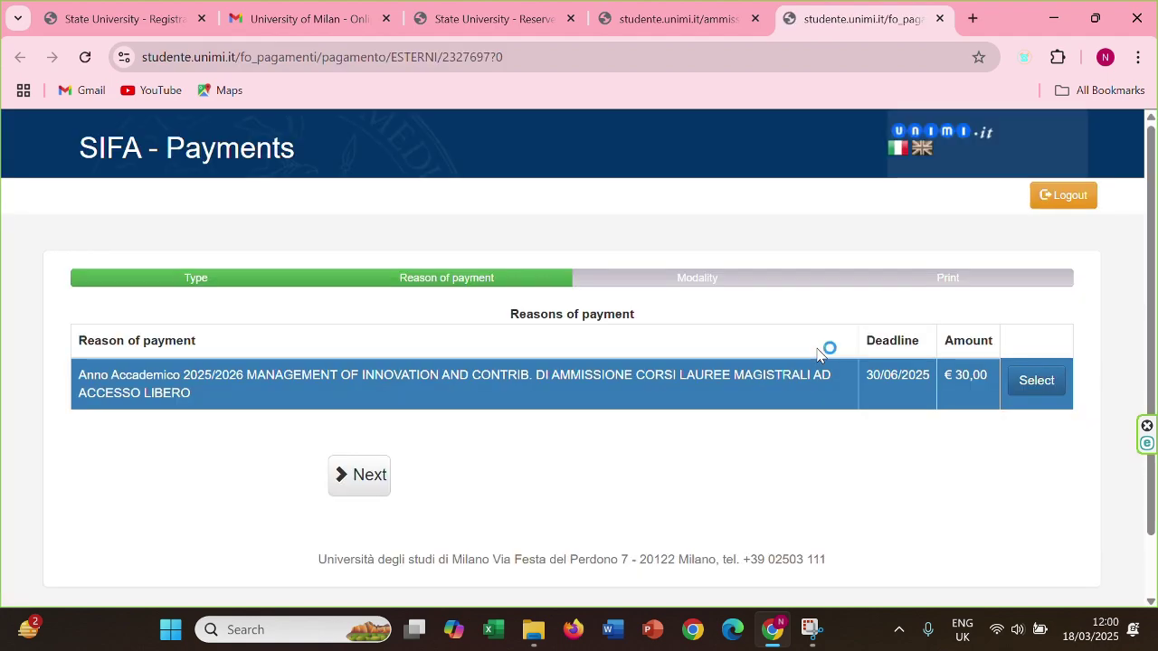
pyautogui.click(1012, 379)
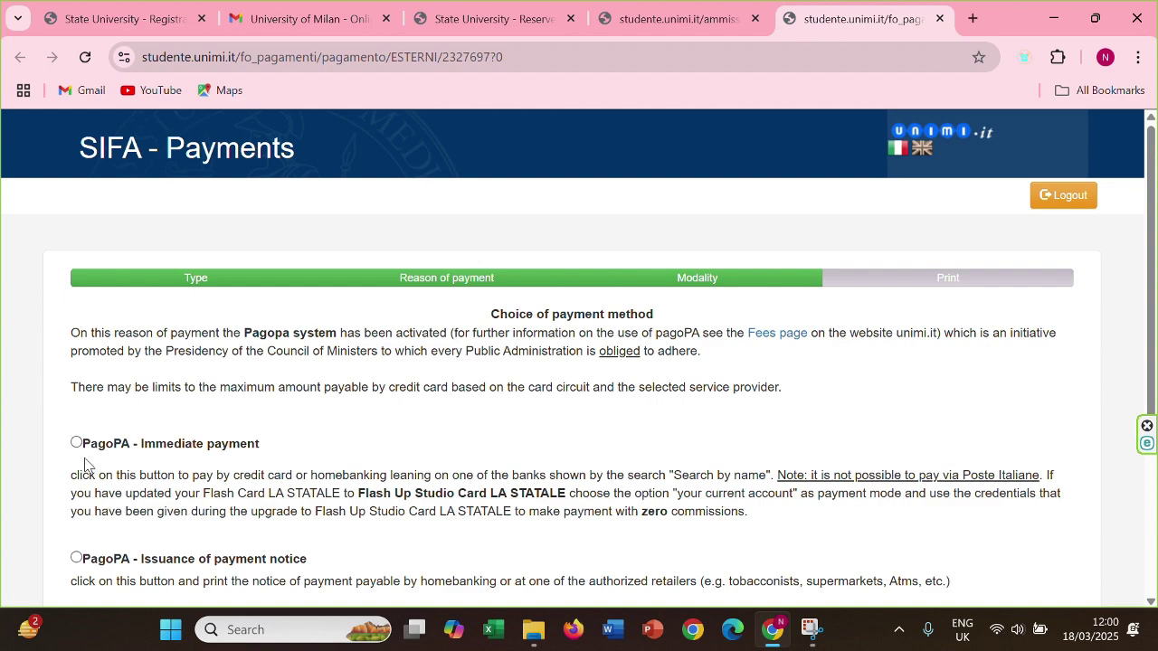
pyautogui.scroll(-2, 1144, 294)
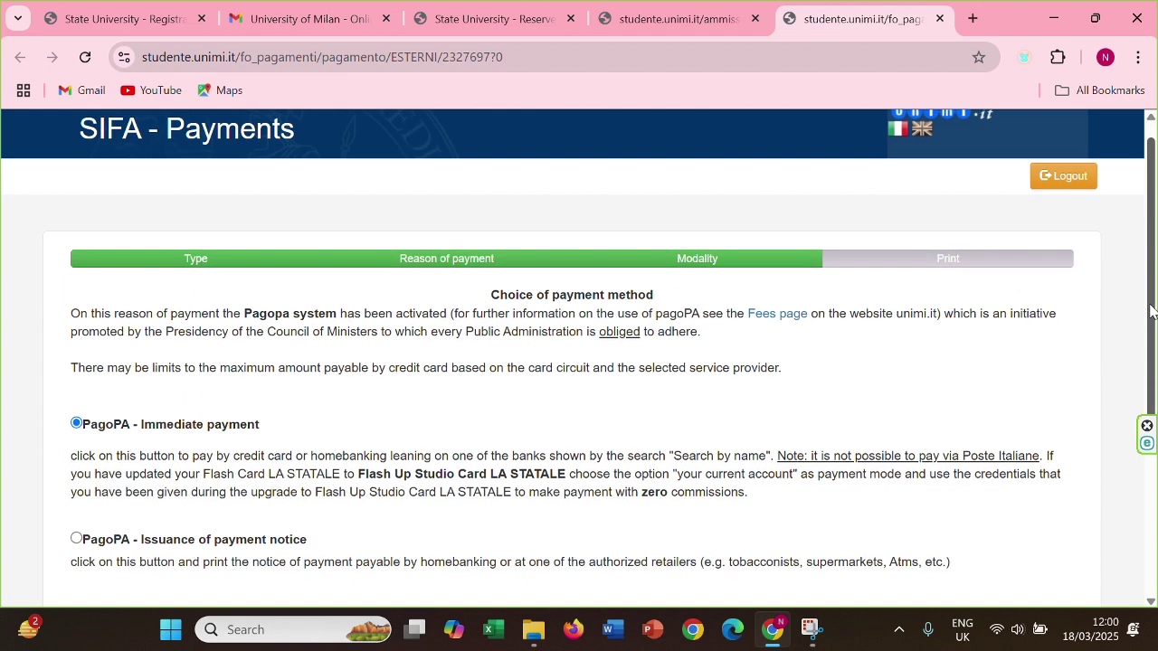
pyautogui.click(438, 522)
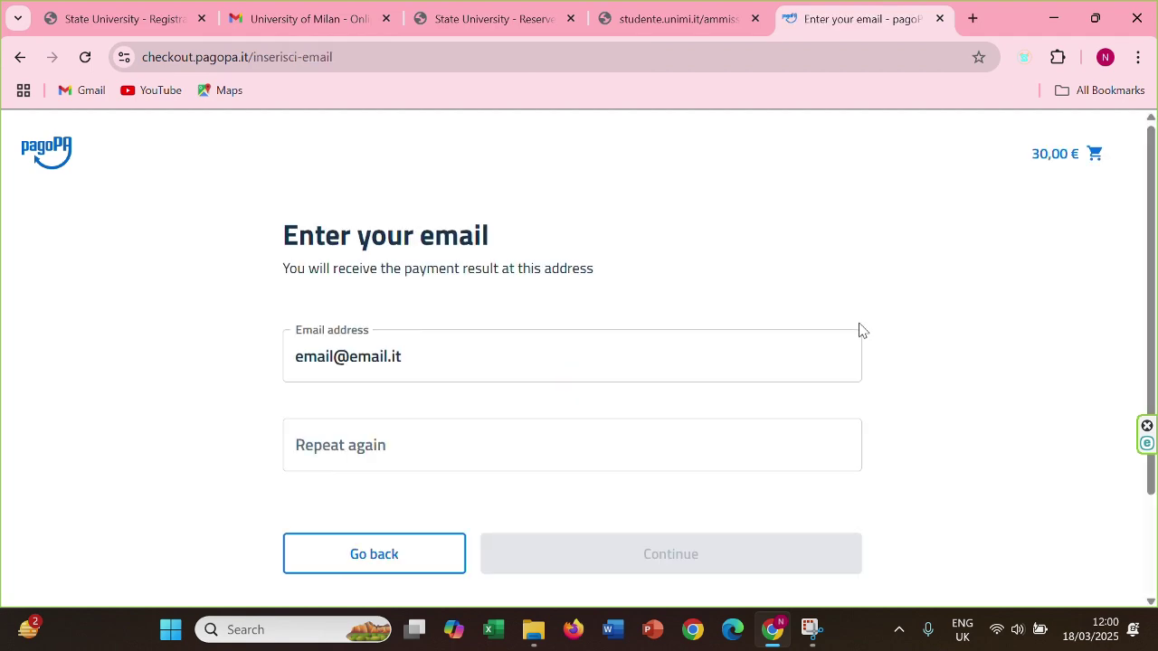
# Enter the payer's e-mail address and paste it into the repeat e-mail field
pyautogui.scroll(-2, 583, 274)
pyautogui.scroll(1, 579, 323)
pyautogui.click(579, 323)
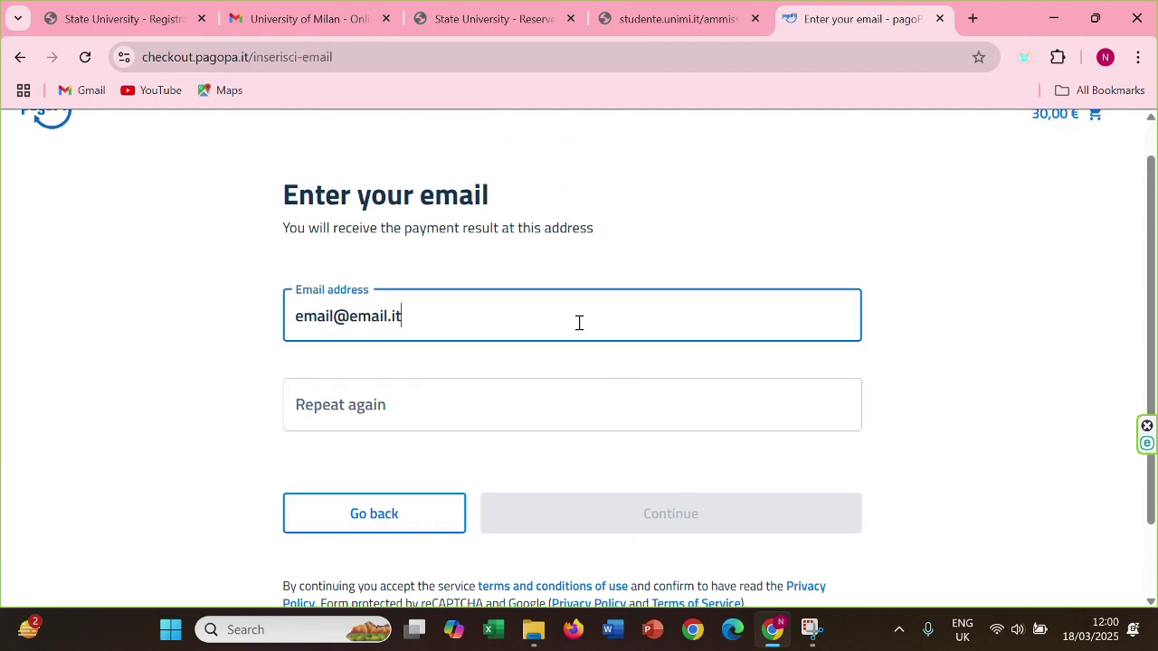
pyautogui.press('BackSpace')
pyautogui.press('BackSpace')
pyautogui.press('BackSpace')
pyautogui.press('BackSpace')
pyautogui.press('BackSpace')
pyautogui.press('BackSpace')
pyautogui.press('BackSpace')
pyautogui.press('BackSpace')
pyautogui.press('BackSpace')
pyautogui.press('BackSpace')
pyautogui.press('BackSpace')
pyautogui.press('BackSpace')
pyautogui.press('BackSpace')
pyautogui.press('BackSpace')
pyautogui.write('kn')
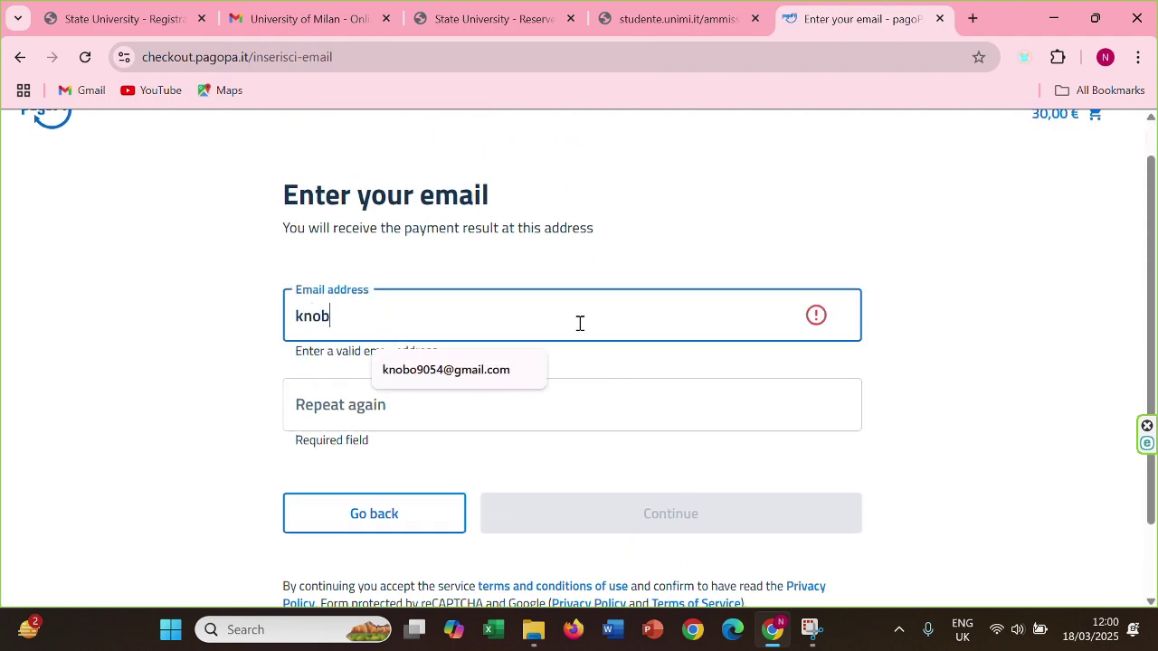
pyautogui.write('ob')
pyautogui.click(446, 369)
pyautogui.moveTo(476, 317); pyautogui.dragTo(295, 318)
pyautogui.rightClick(335, 317)
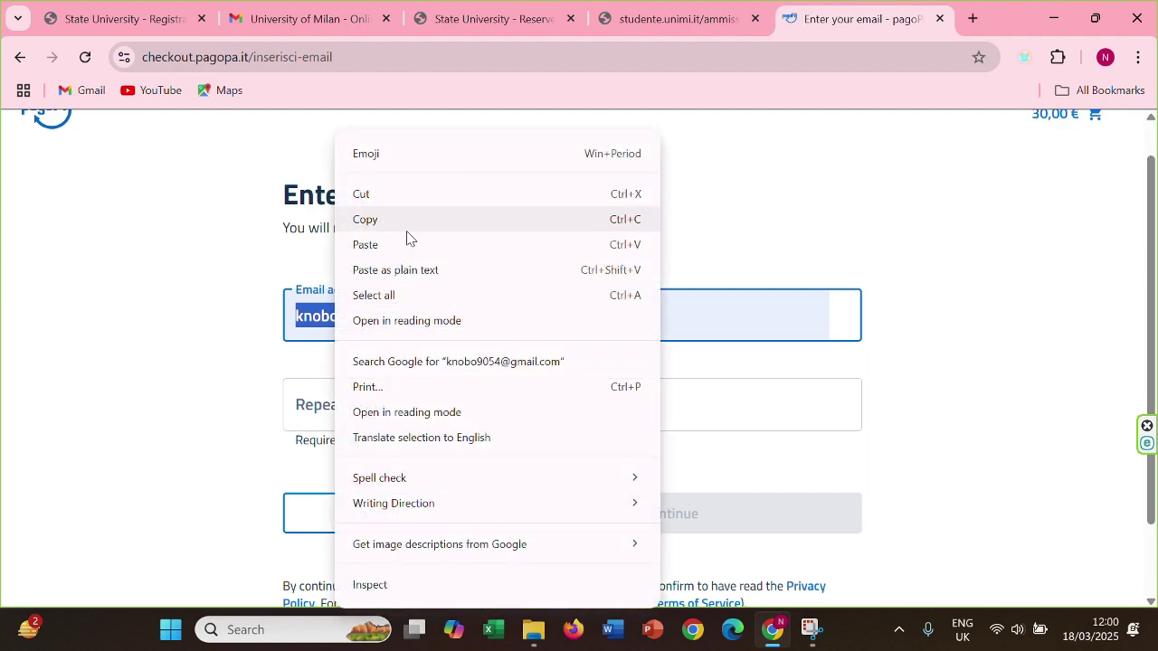
pyautogui.click(407, 222)
pyautogui.rightClick(367, 406)
pyautogui.click(398, 360)
# Continue and choose Carta di debito o credito as the payment method
pyautogui.click(610, 512)
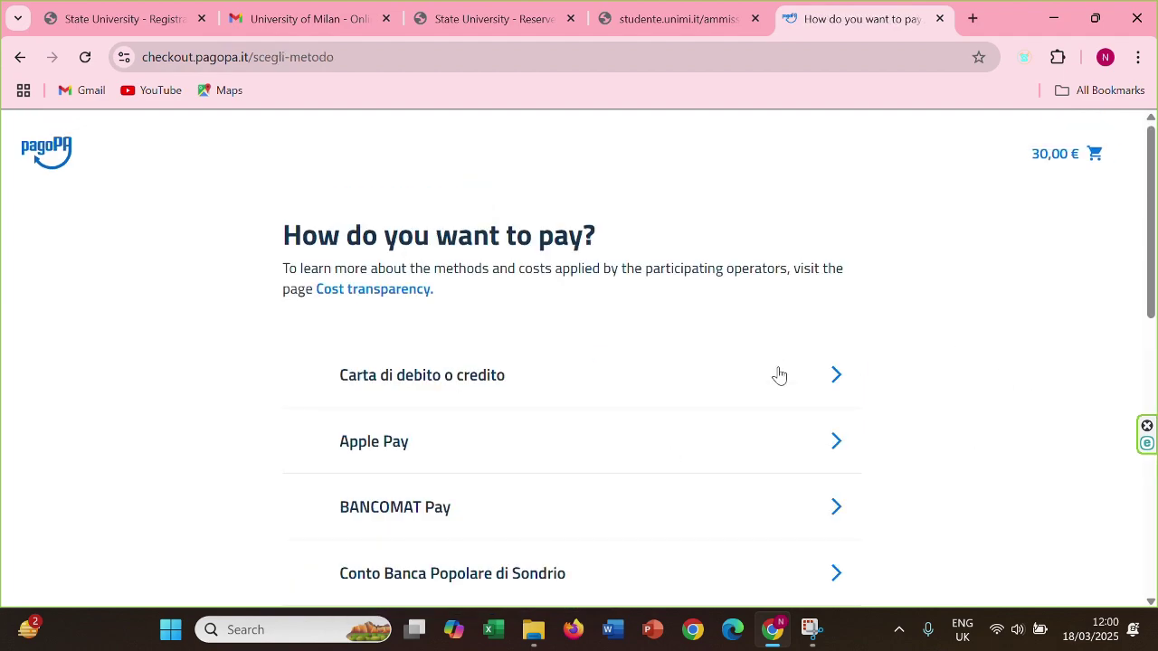
pyautogui.click(739, 384)
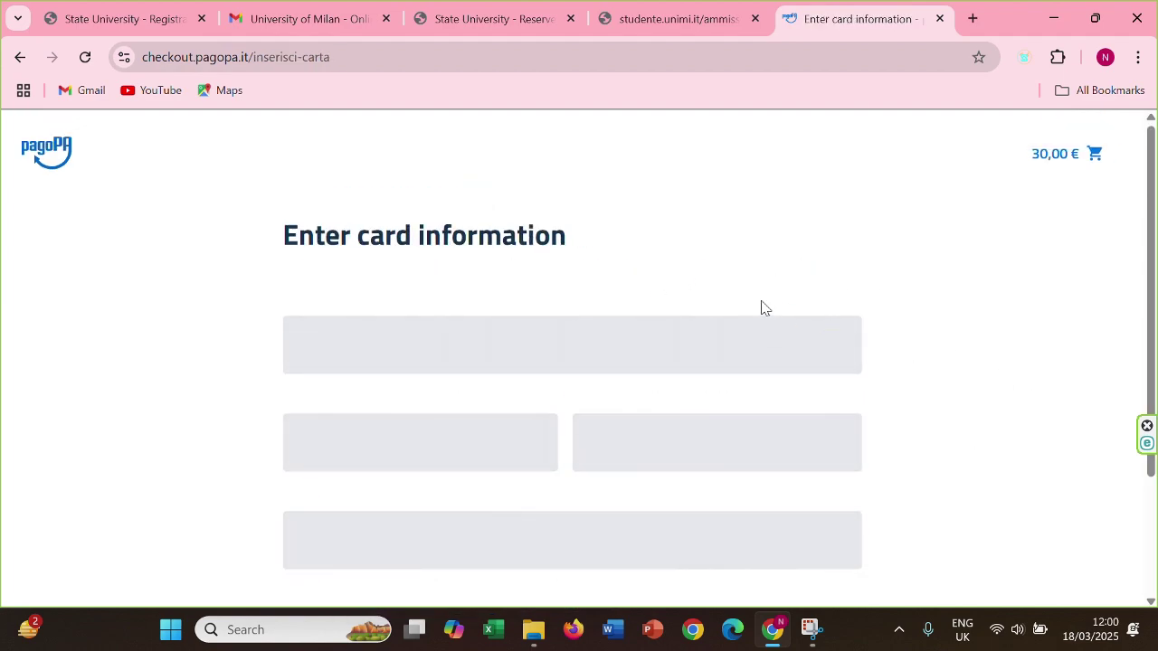
pyautogui.scroll(-1, 806, 313)
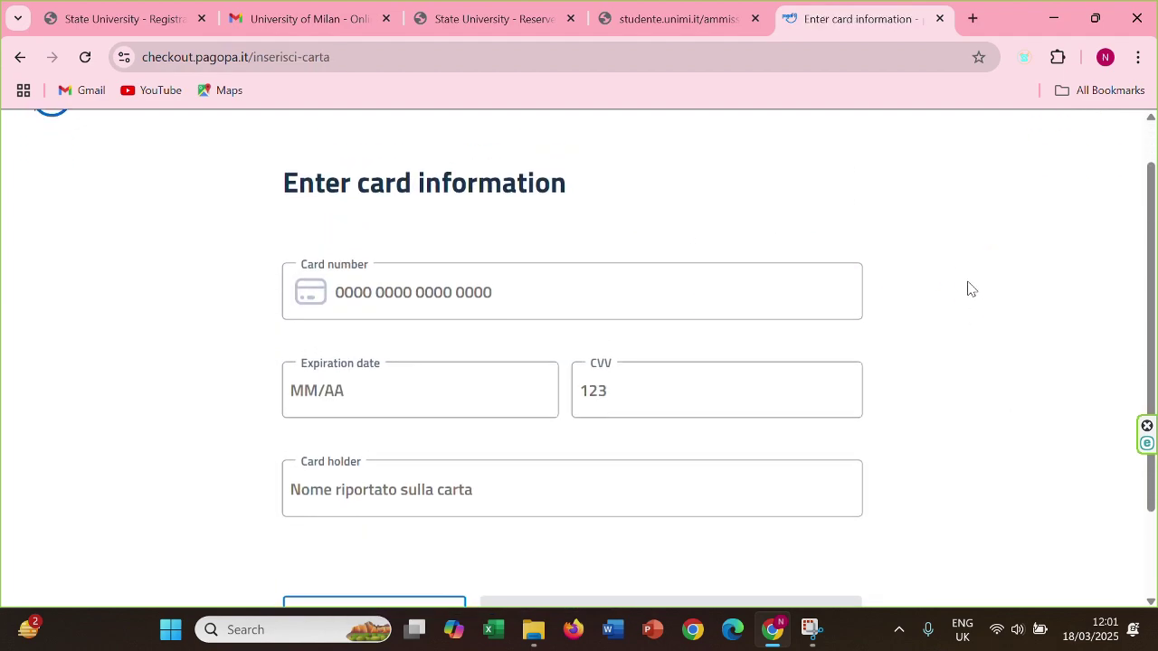